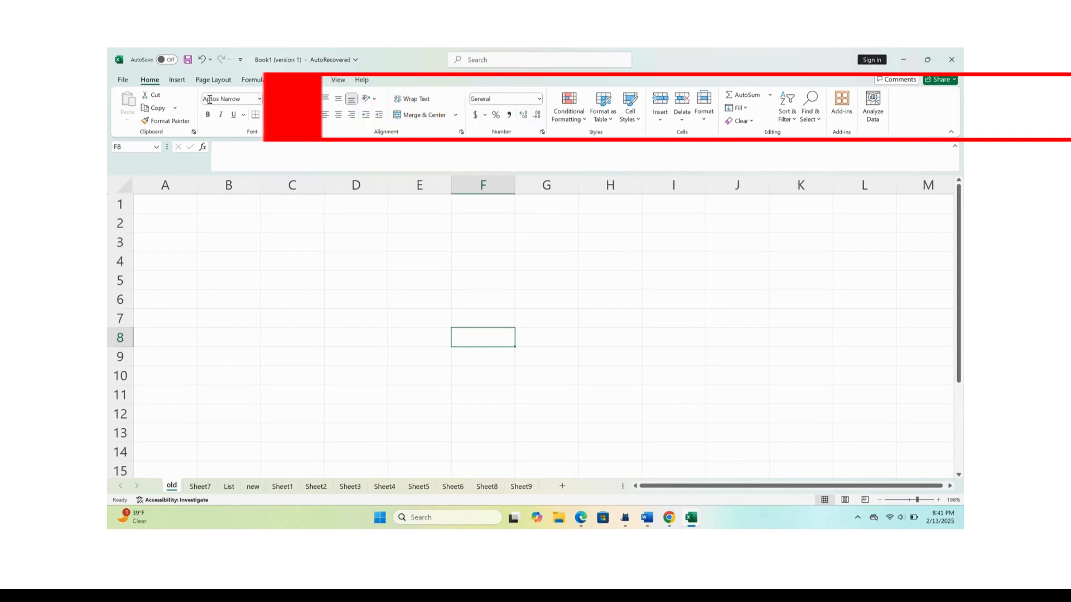
Browse the command sets for Home, Insert, Data and Review to see how the ribbon's commands are grouped.
{"action": "left_click", "coordinate": [171, 80]}
{"action": "left_click", "coordinate": [149, 80]}
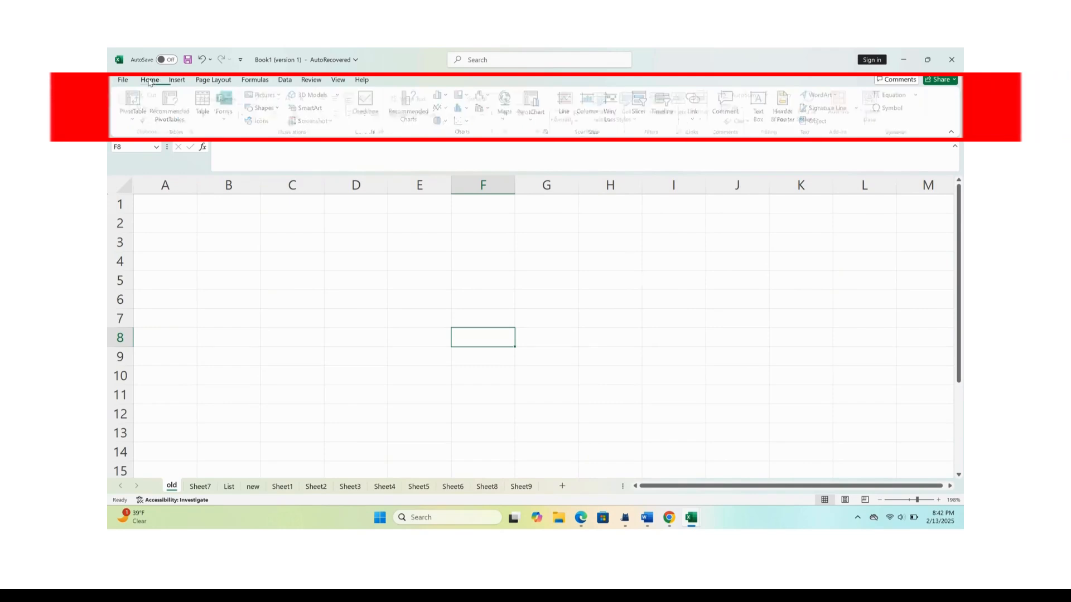
{"action": "left_click", "coordinate": [177, 80]}
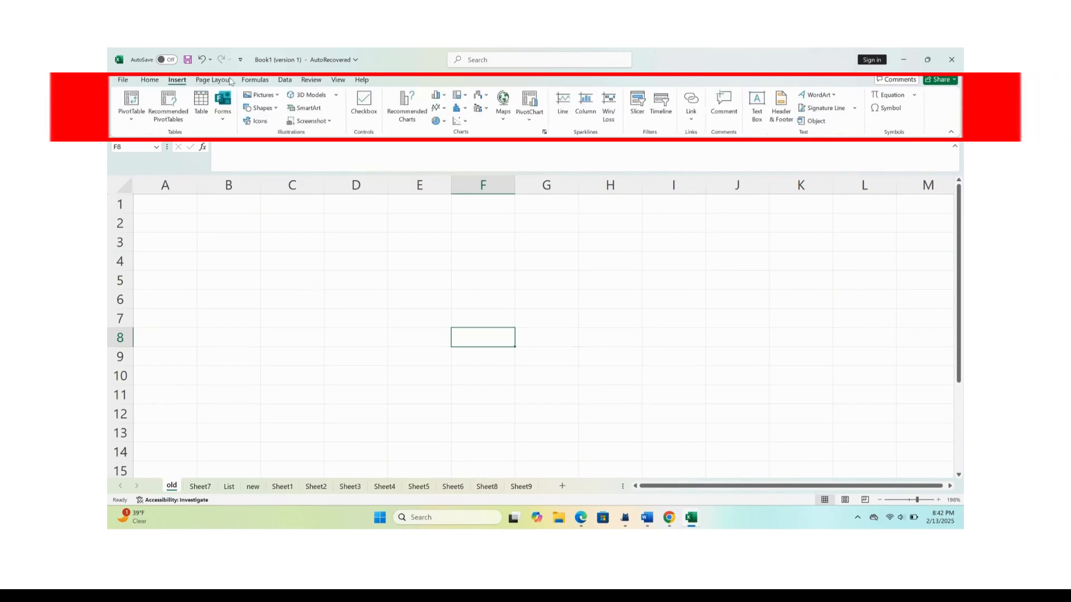
{"action": "left_click", "coordinate": [285, 81]}
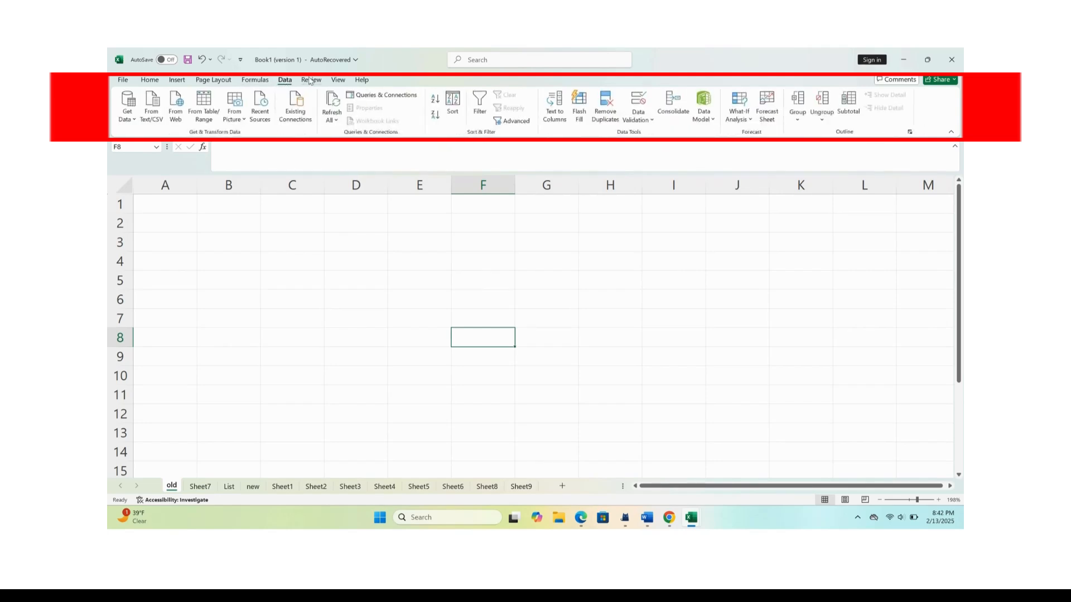
{"action": "left_click", "coordinate": [311, 80]}
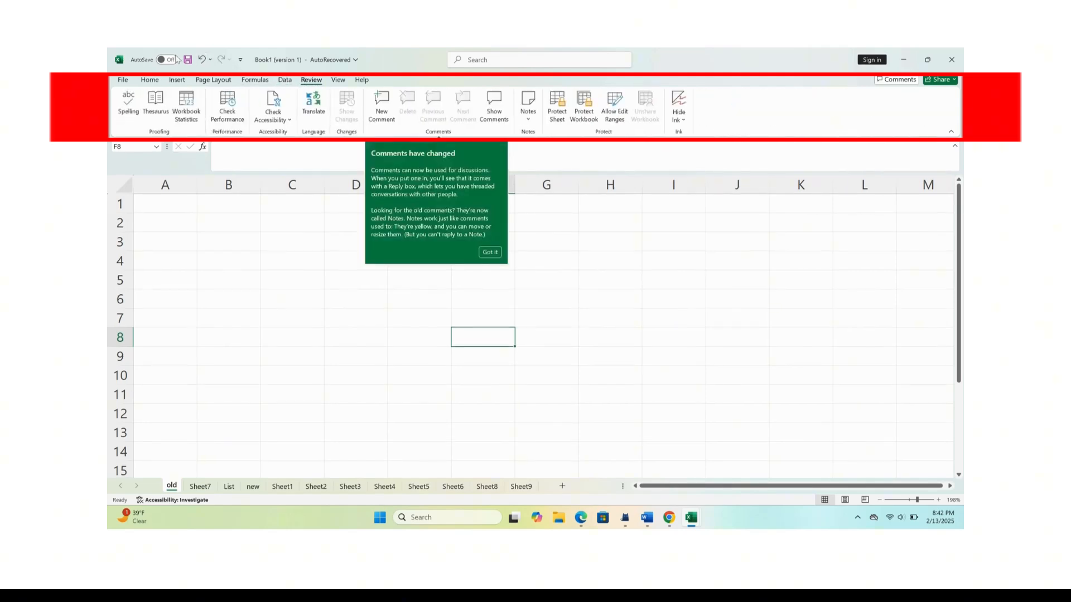
Examine the copy options, the form options and the page layout commands, returning to the Home commands.
{"action": "left_click", "coordinate": [150, 80]}
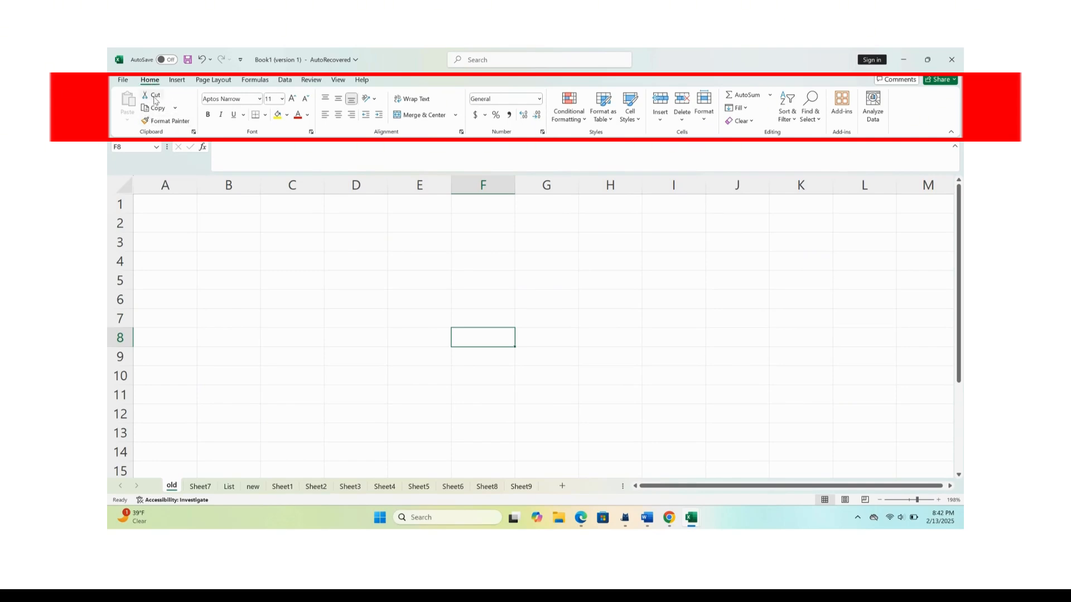
{"action": "left_click", "coordinate": [176, 109]}
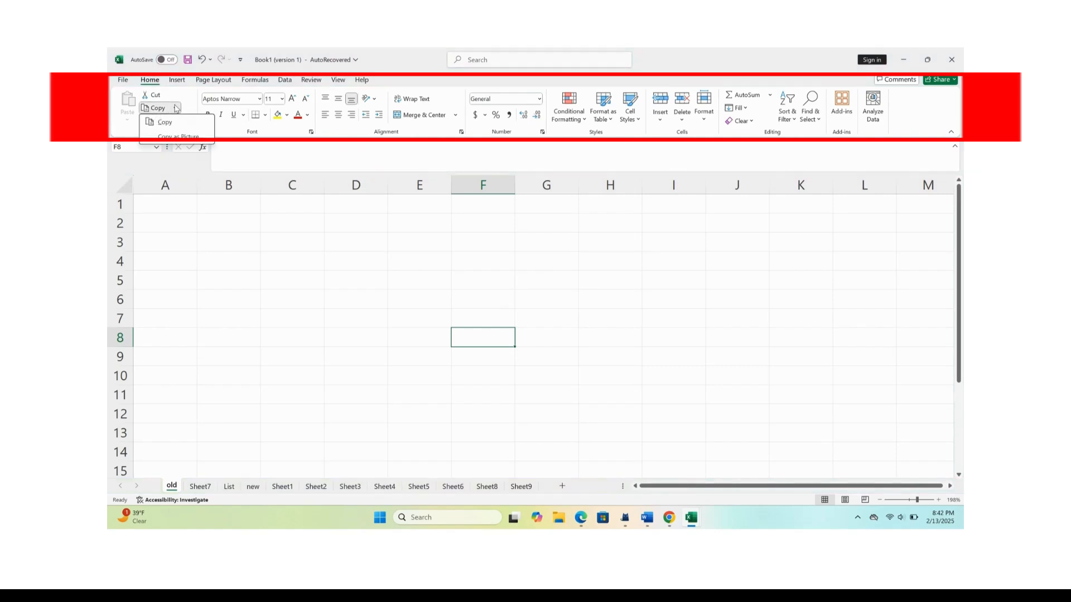
{"action": "left_click", "coordinate": [176, 108]}
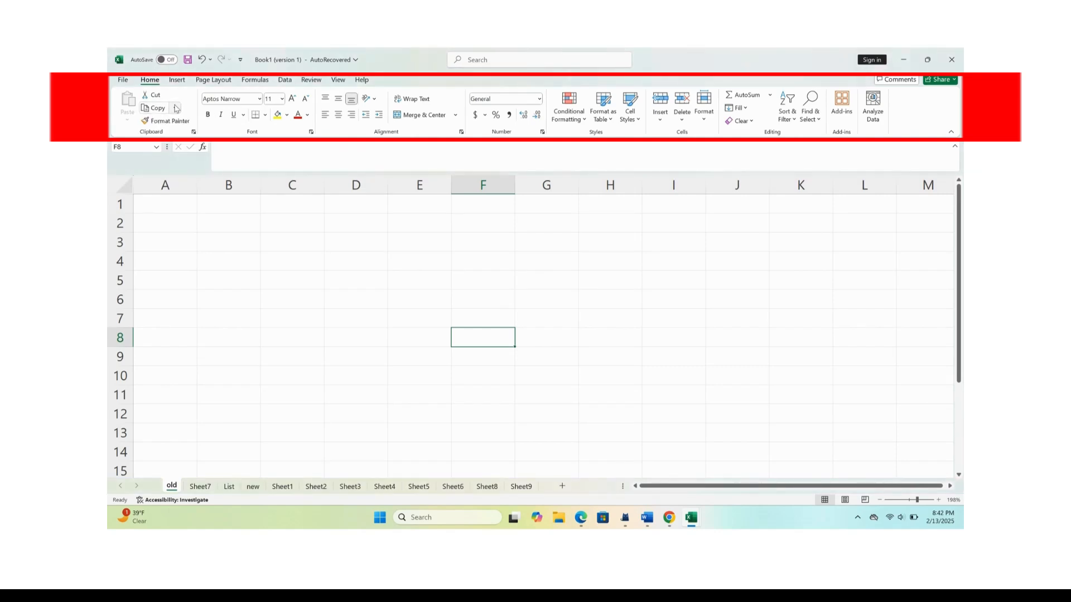
{"action": "left_click", "coordinate": [176, 81]}
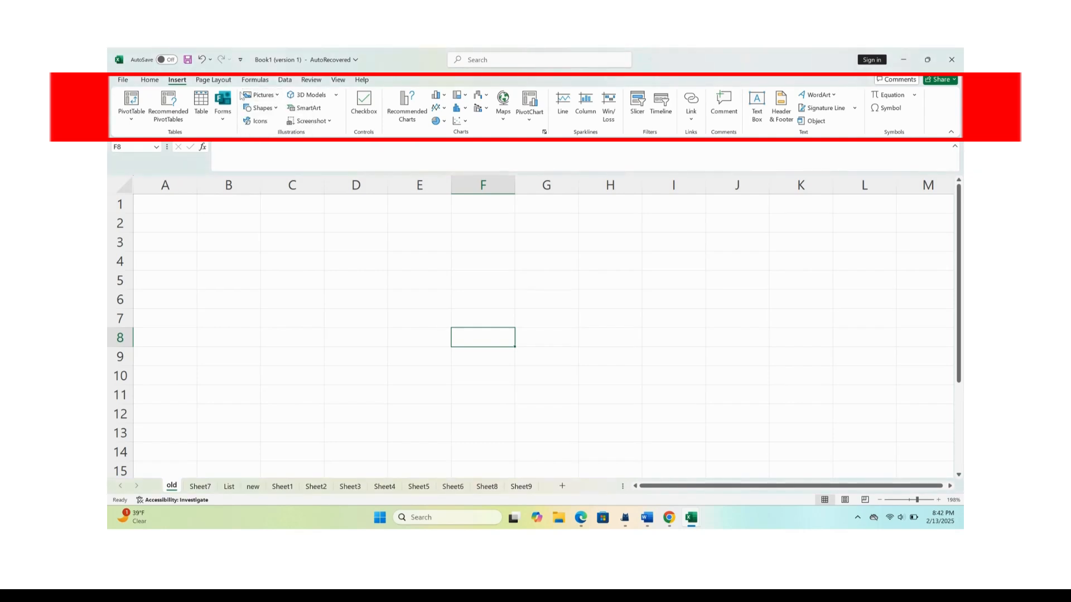
{"action": "left_click", "coordinate": [224, 121]}
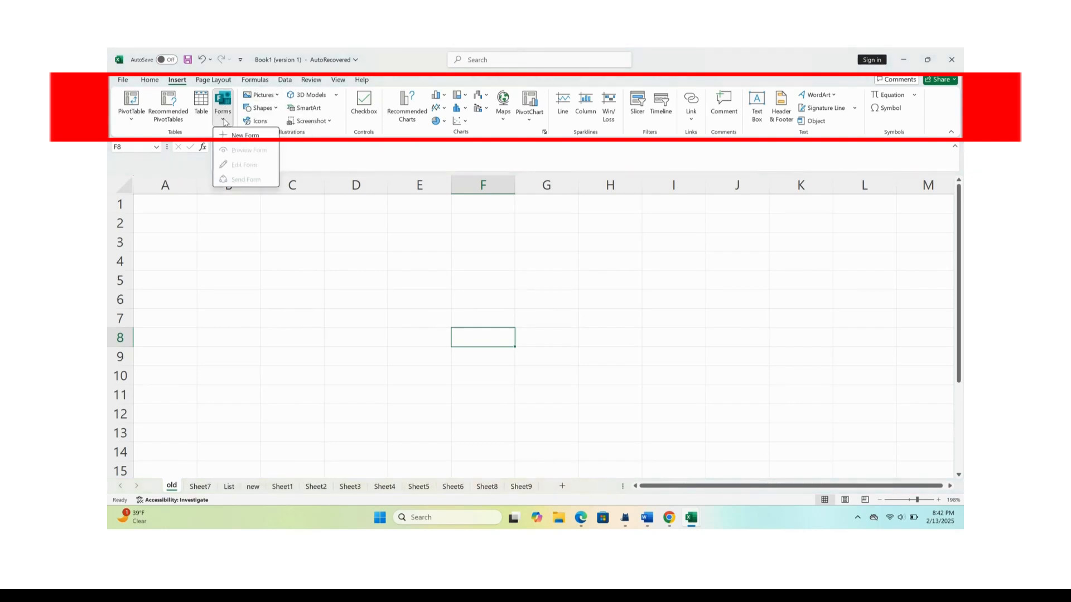
{"action": "left_click", "coordinate": [224, 122]}
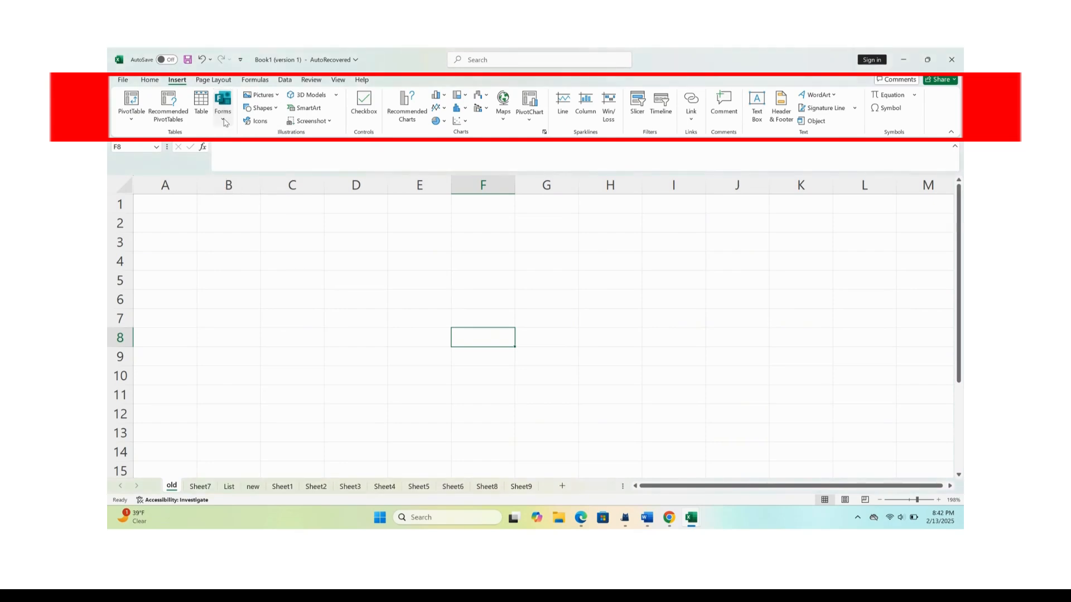
{"action": "left_click", "coordinate": [217, 83]}
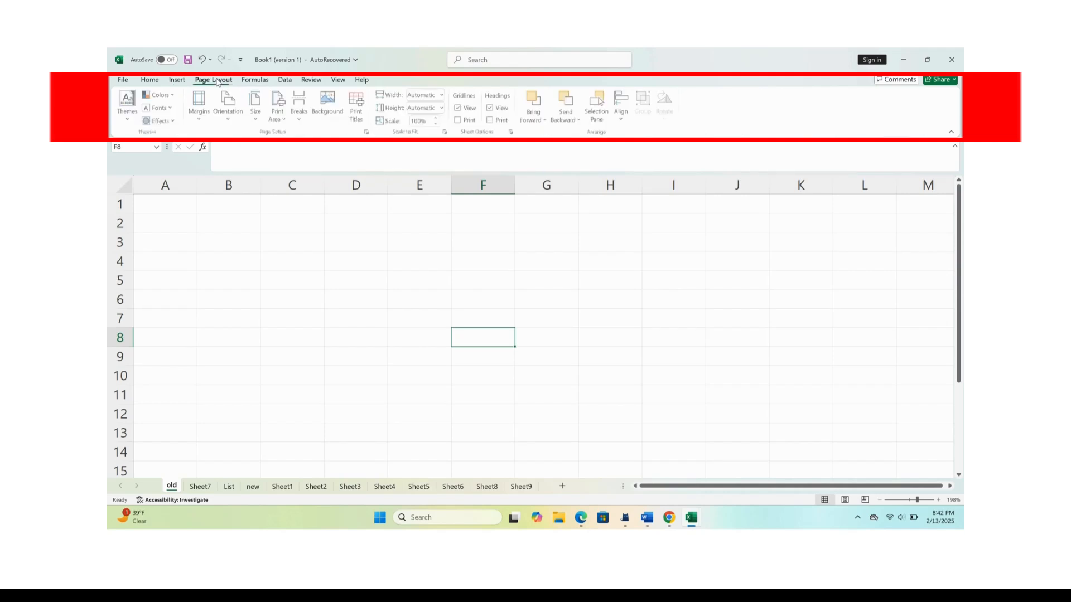
{"action": "left_click", "coordinate": [149, 81]}
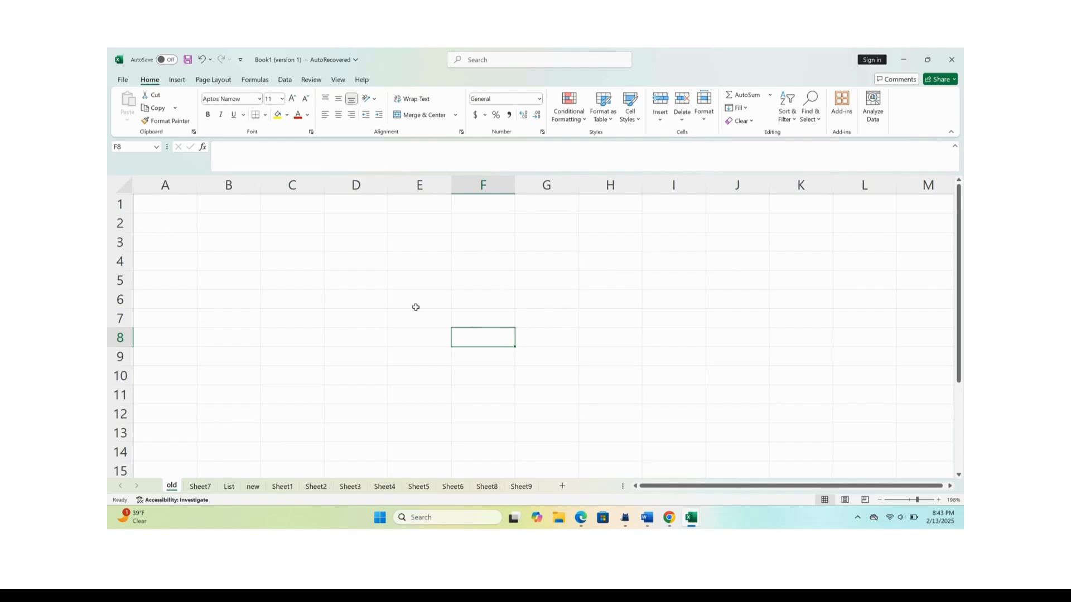
View Sheet7 and the new sheet, and delete Sheet1 and Sheet2 from the workbook.
{"action": "left_click", "coordinate": [200, 487]}
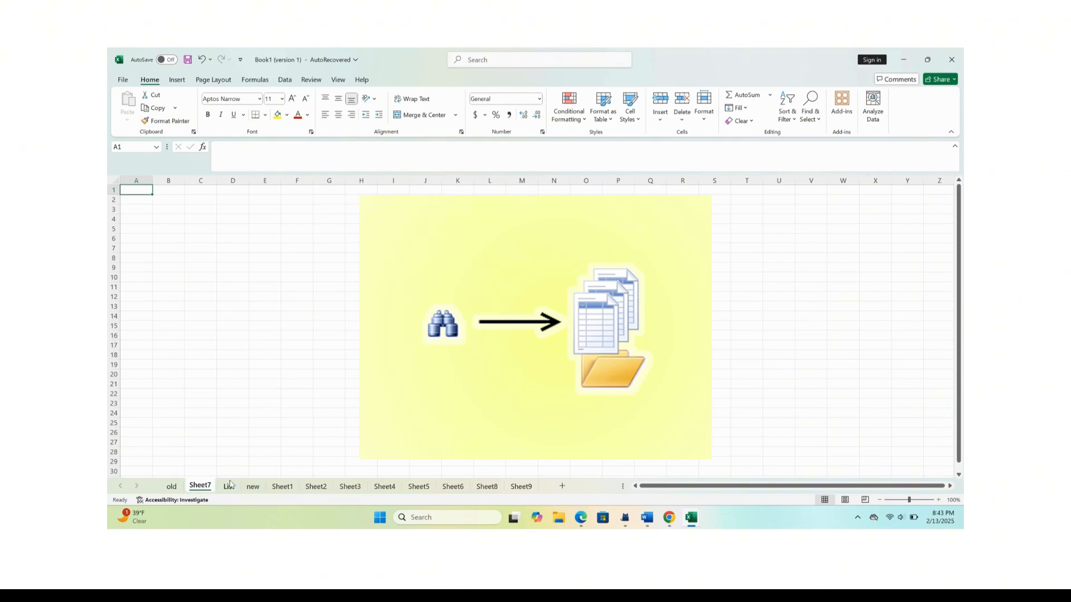
{"action": "left_click", "coordinate": [253, 487]}
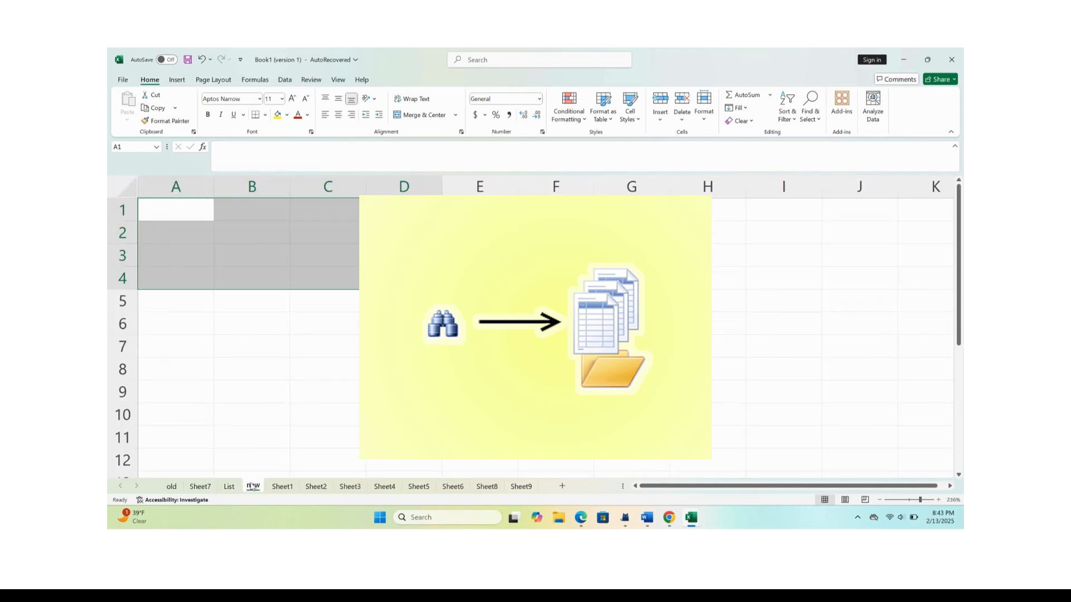
{"action": "left_click", "coordinate": [282, 487]}
{"action": "right_click", "coordinate": [283, 487]}
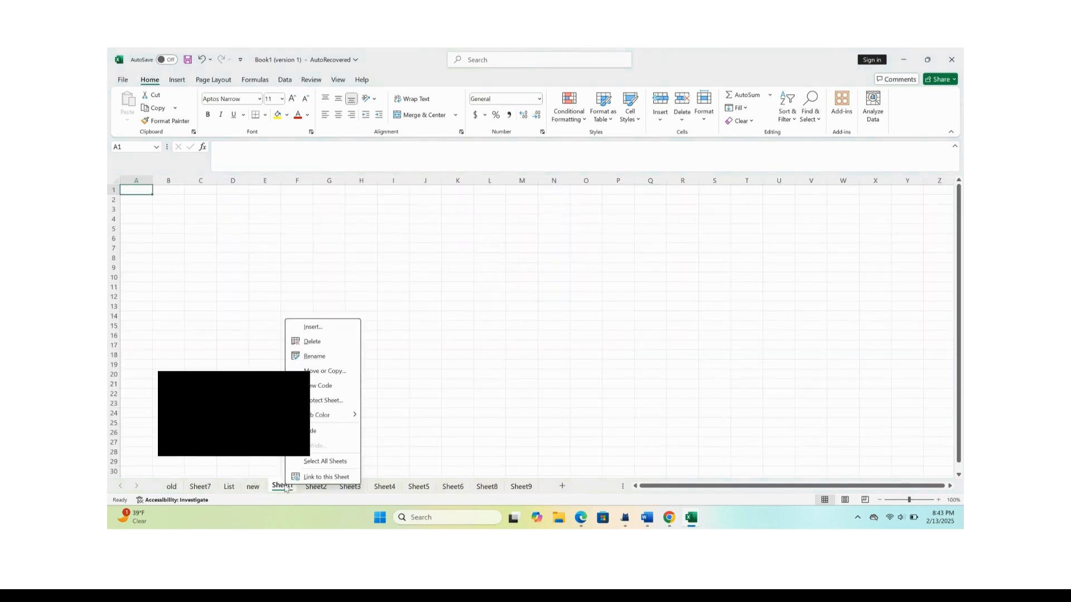
{"action": "left_click", "coordinate": [312, 341]}
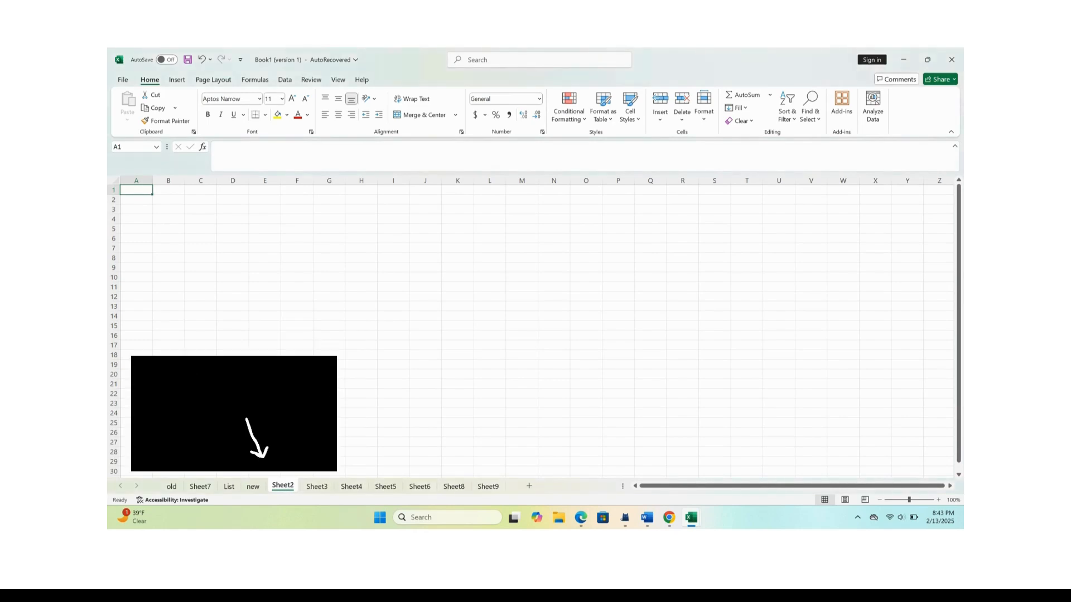
{"action": "right_click", "coordinate": [282, 486]}
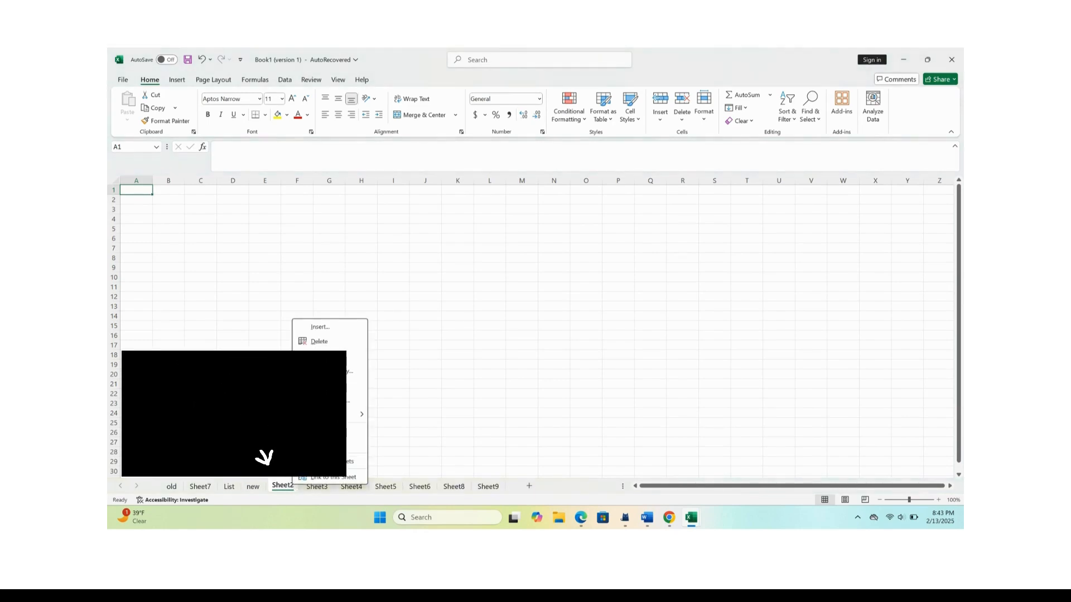
{"action": "left_click", "coordinate": [308, 342]}
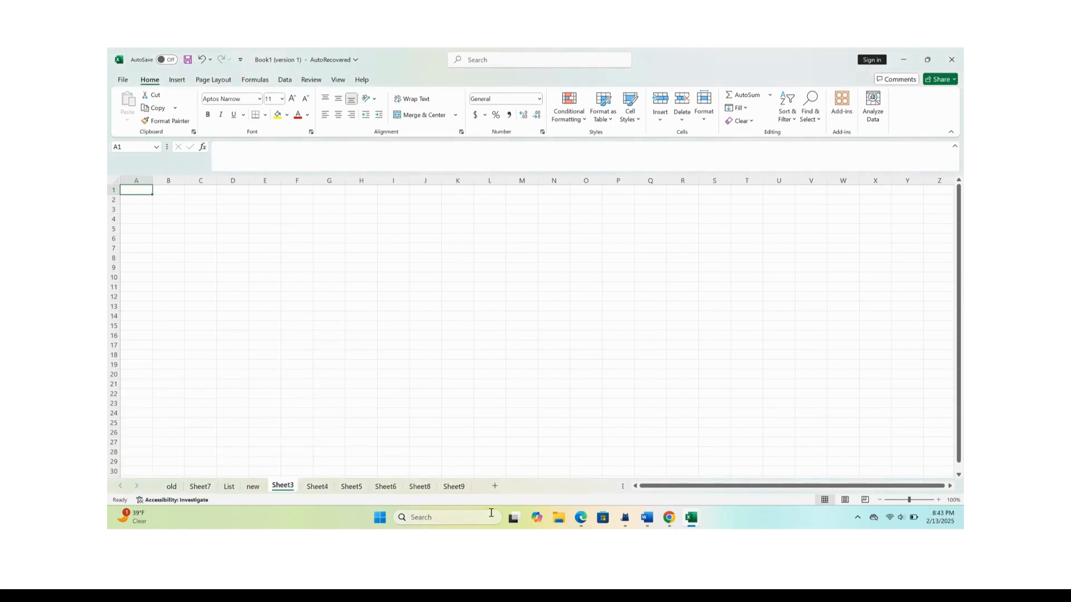
Add three blank worksheets after Sheet9.
{"action": "left_click", "coordinate": [454, 486]}
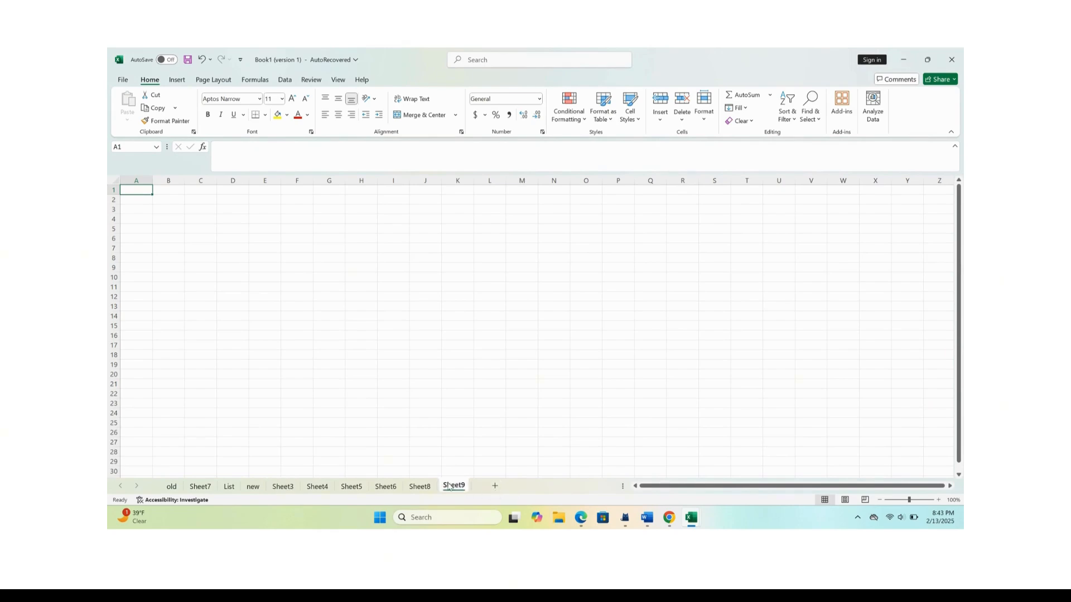
{"action": "left_click", "coordinate": [495, 489]}
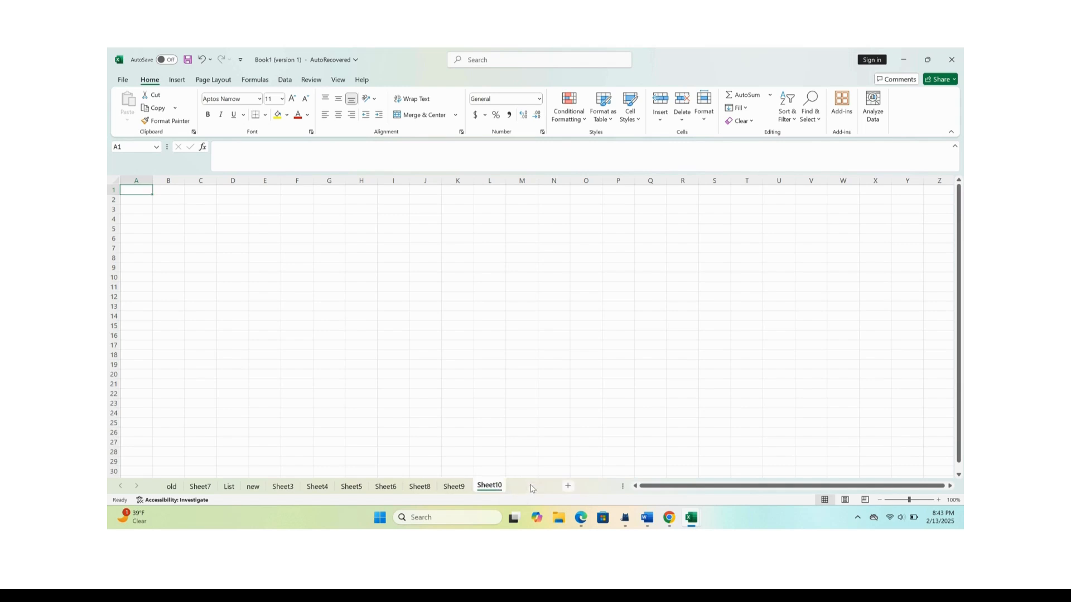
{"action": "left_click", "coordinate": [532, 487]}
{"action": "left_click", "coordinate": [568, 487]}
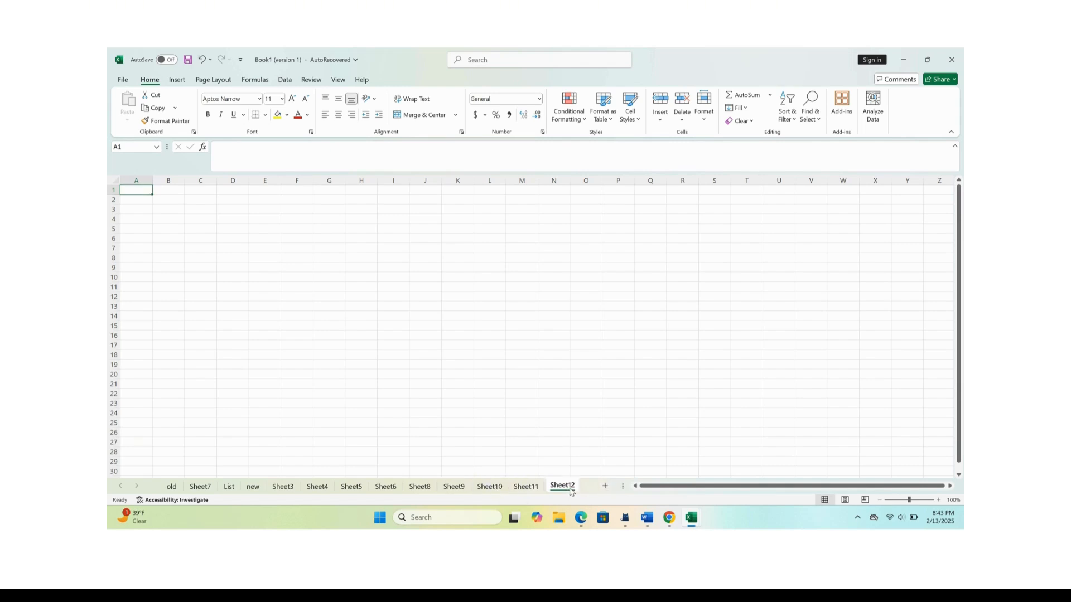
Try to rename Sheet10 as old.
{"action": "double_click", "coordinate": [485, 487]}
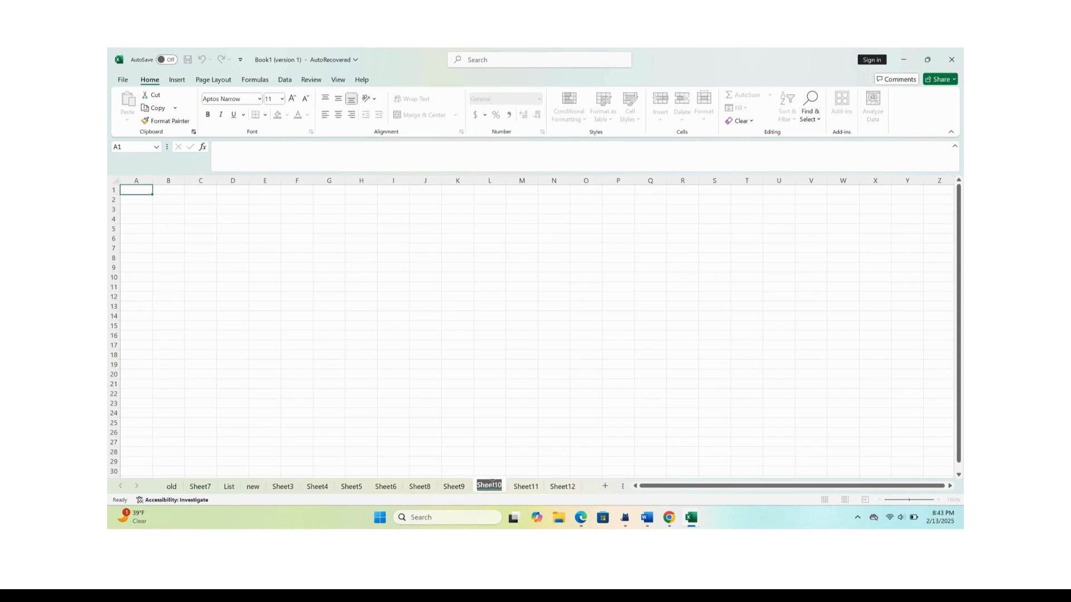
{"action": "key", "text": "BackSpace"}
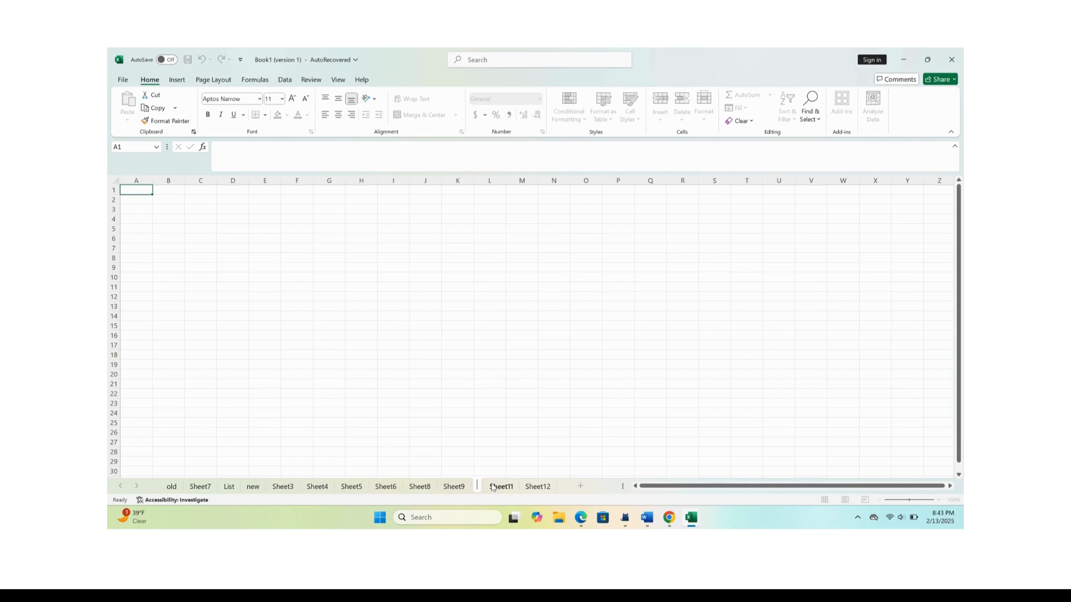
{"action": "type", "text": "old"}
{"action": "left_click", "coordinate": [397, 180]}
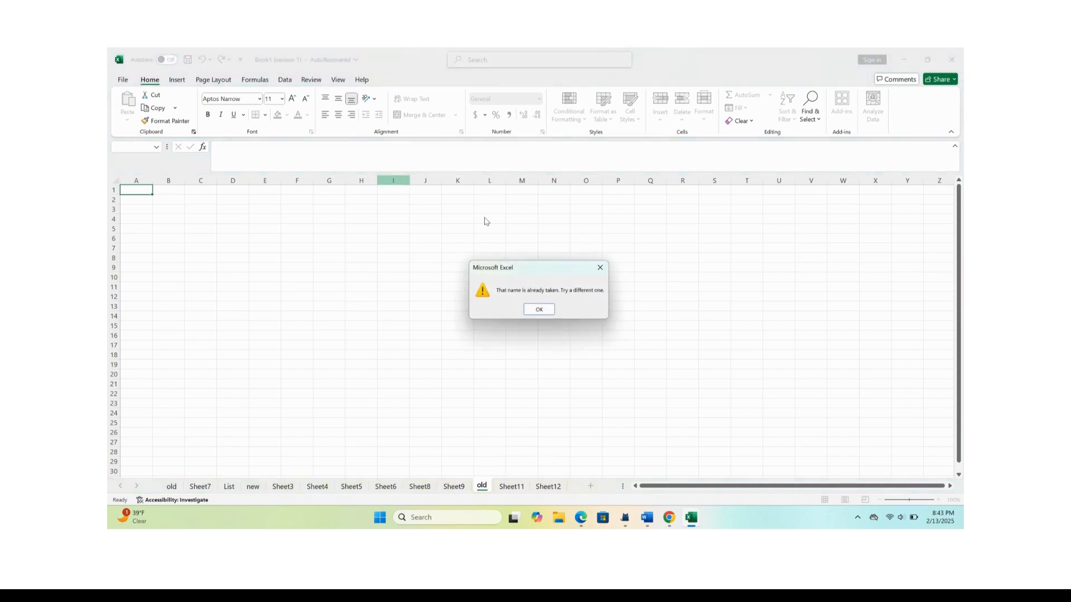
{"action": "left_click", "coordinate": [538, 309]}
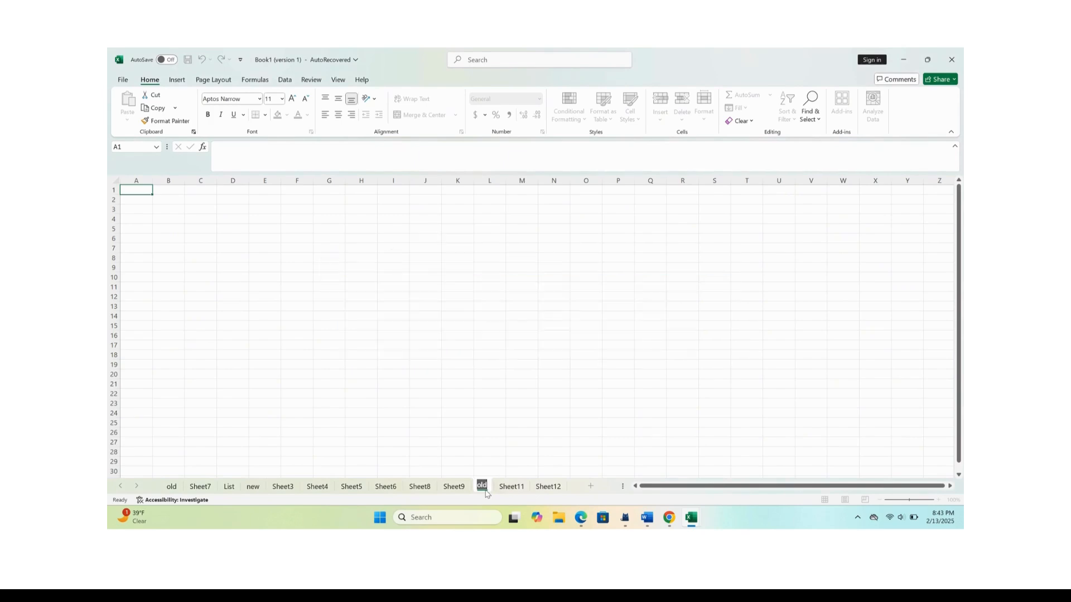
Rename the worksheet between Sheet9 and Sheet11 as oo.
{"action": "key", "text": "BackSpace"}
{"action": "type", "text": "oo"}
{"action": "left_click", "coordinate": [393, 403]}
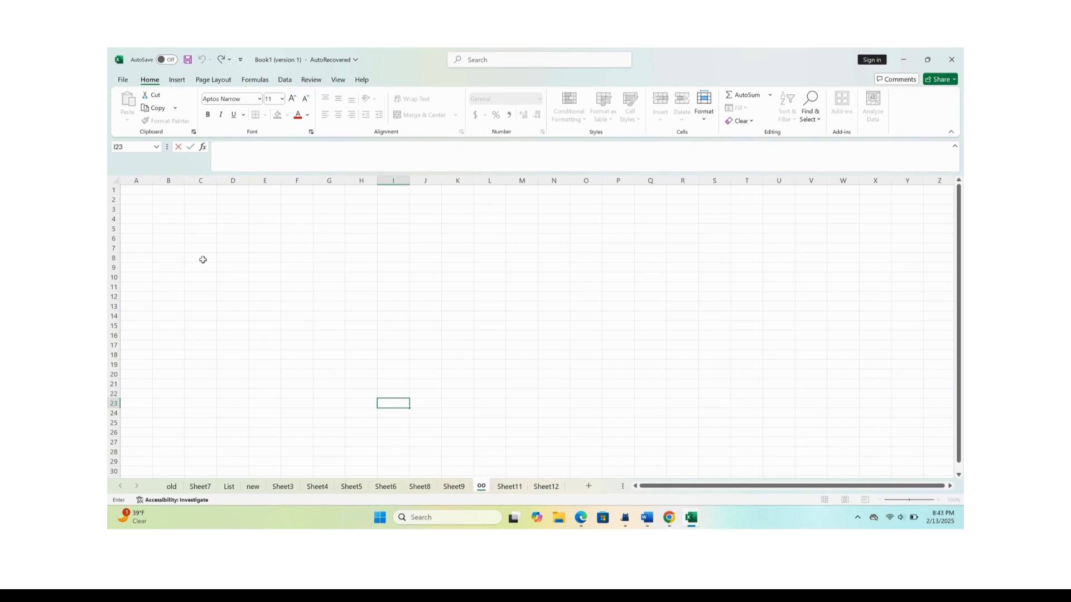
On the old sheet, select cell C2, select column C together with row 4, and end on cell D7.
{"action": "left_click", "coordinate": [172, 487]}
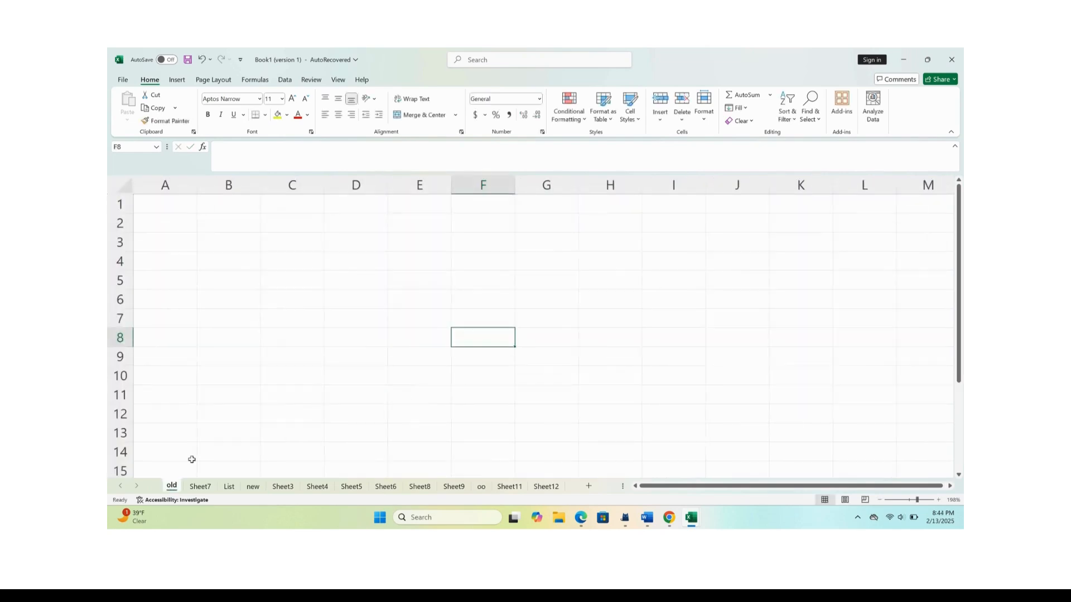
{"action": "left_click", "coordinate": [301, 229]}
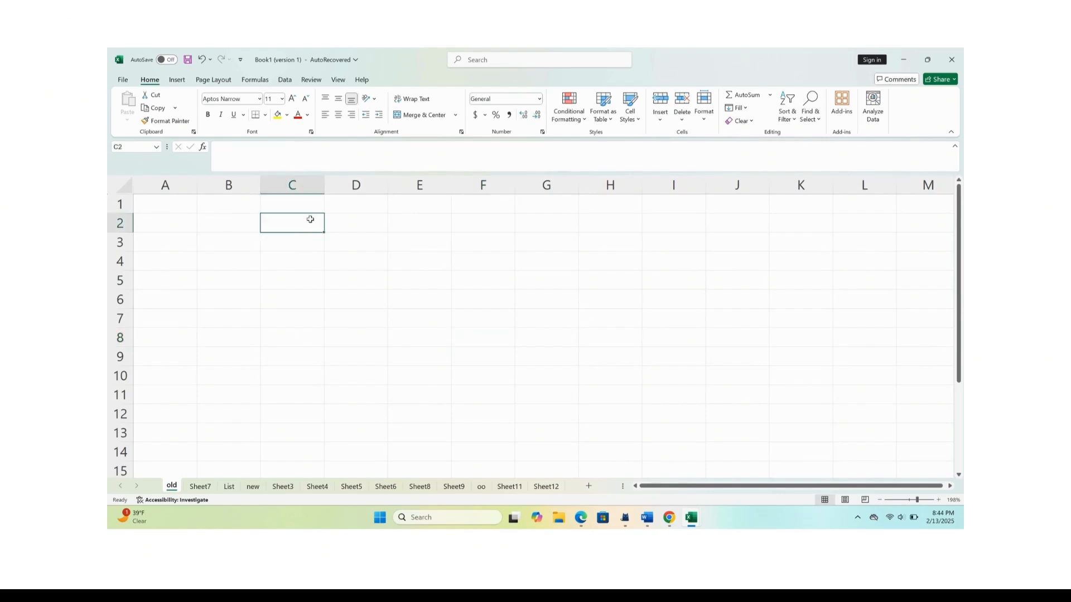
{"action": "left_click", "coordinate": [302, 183]}
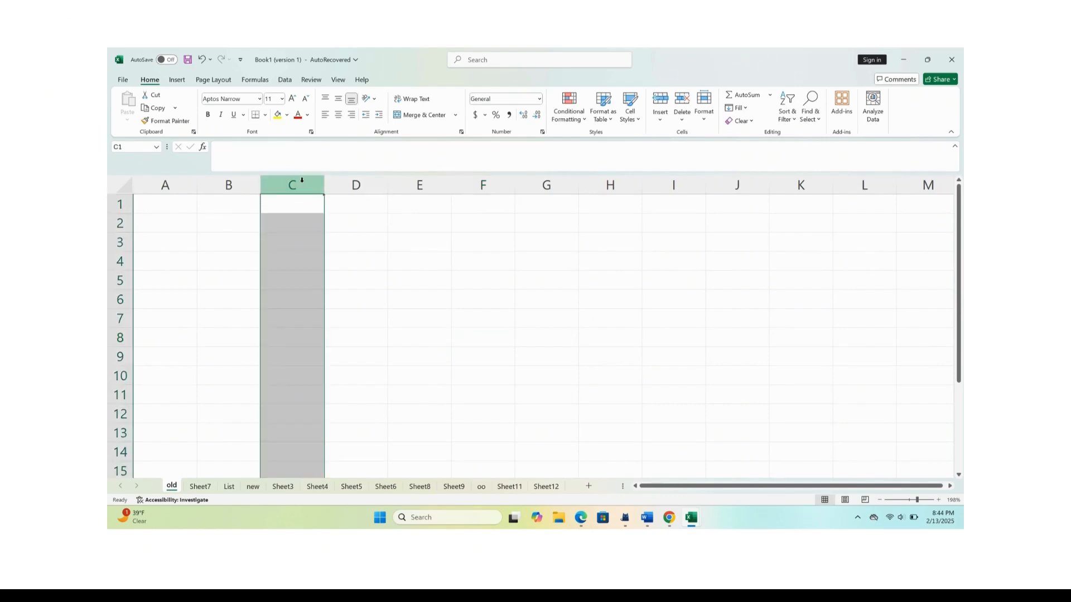
{"action": "left_click", "coordinate": [116, 266], "text": "ctrl"}
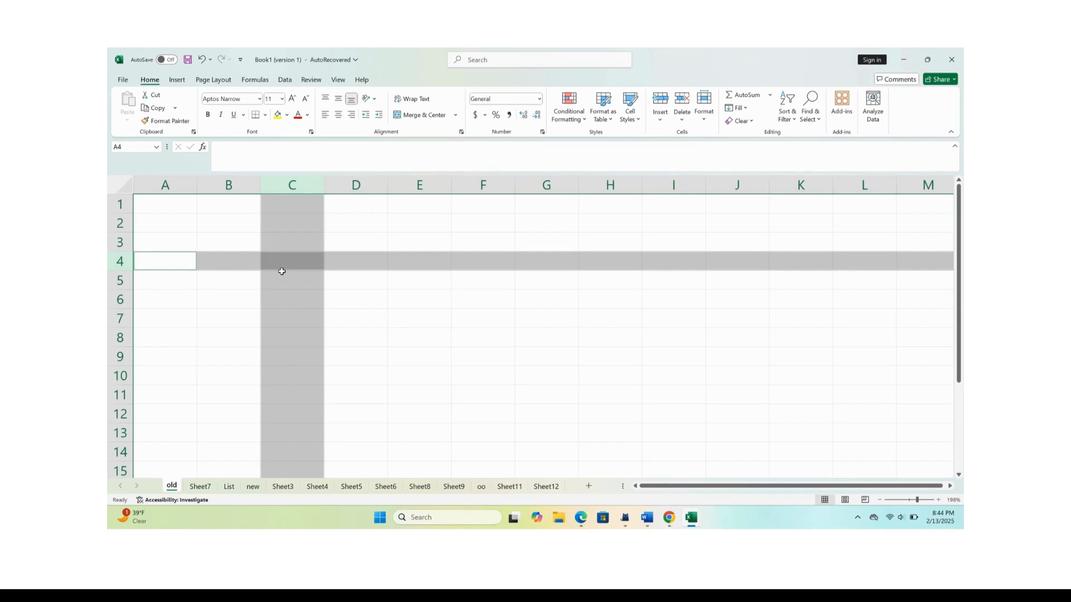
{"action": "left_click", "coordinate": [379, 326]}
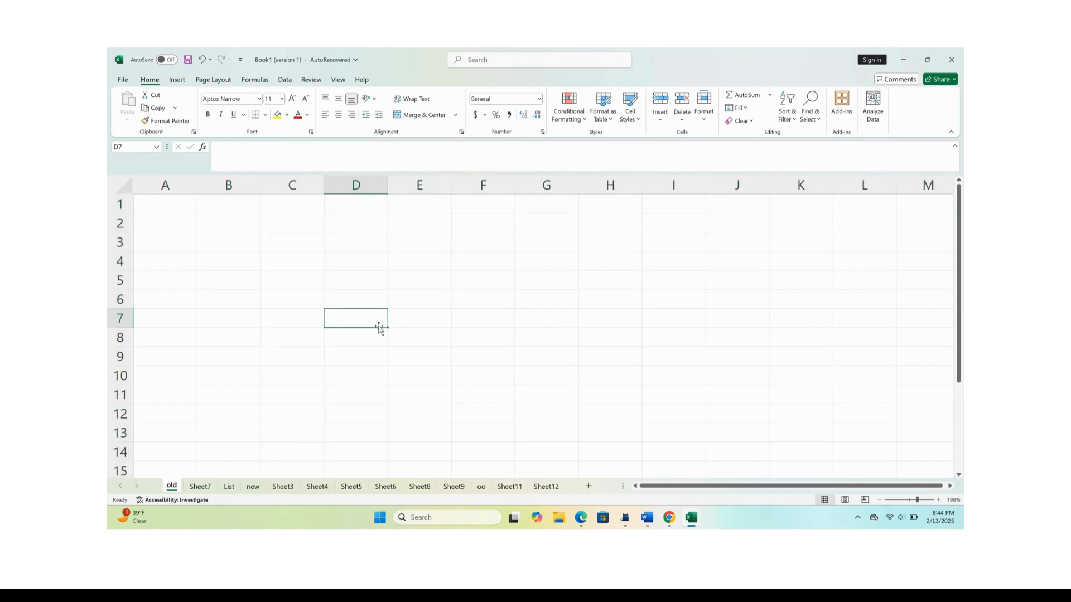
Select the whole columns C, E, G and I one after another, and end on cell C7.
{"action": "left_click", "coordinate": [307, 182]}
{"action": "left_click", "coordinate": [412, 182]}
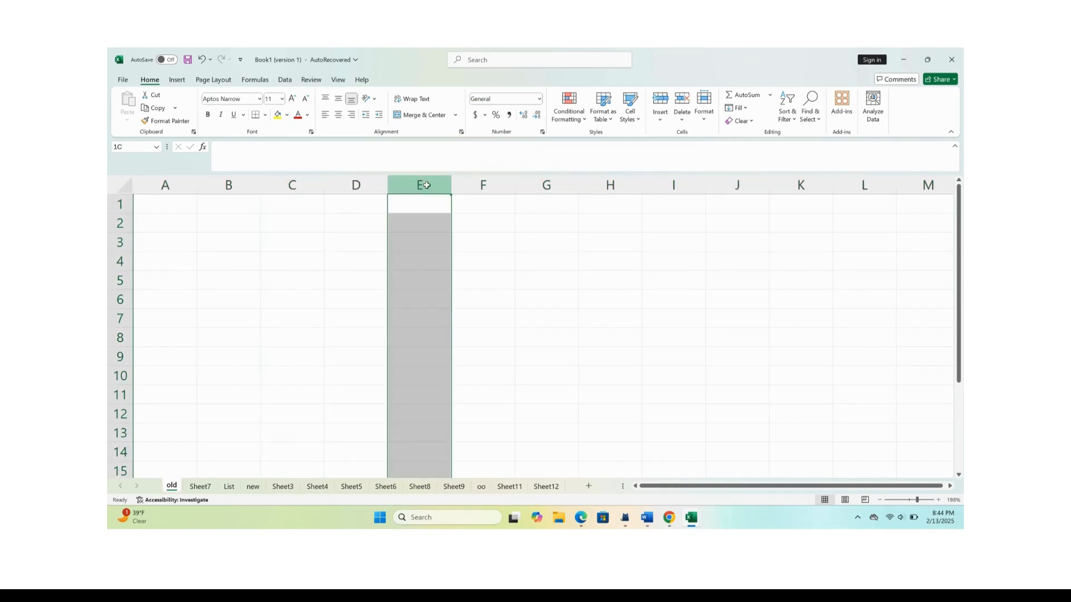
{"action": "left_click", "coordinate": [544, 181]}
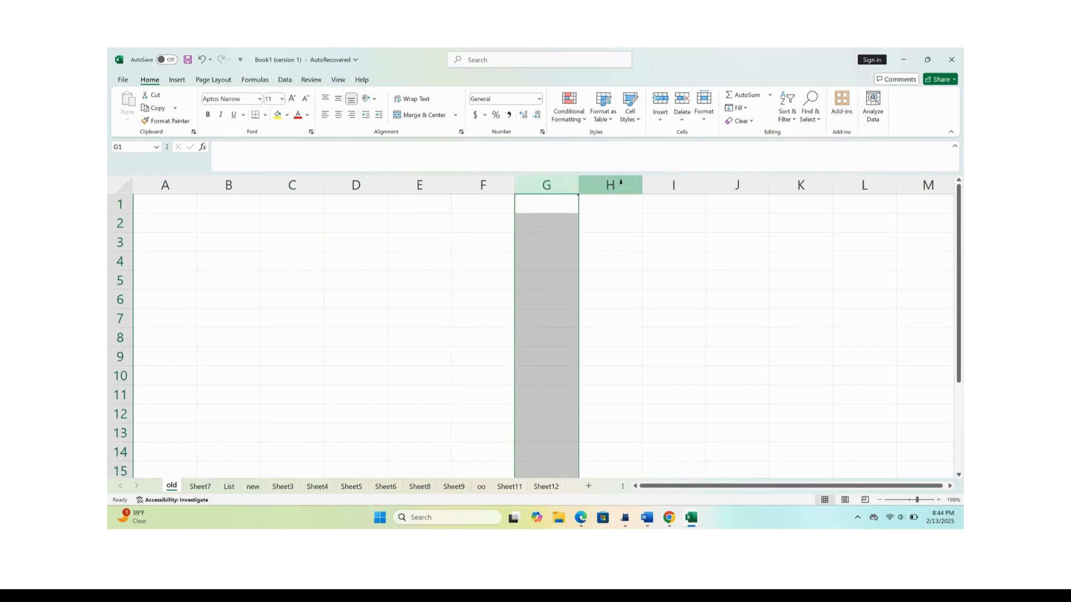
{"action": "left_click", "coordinate": [674, 185]}
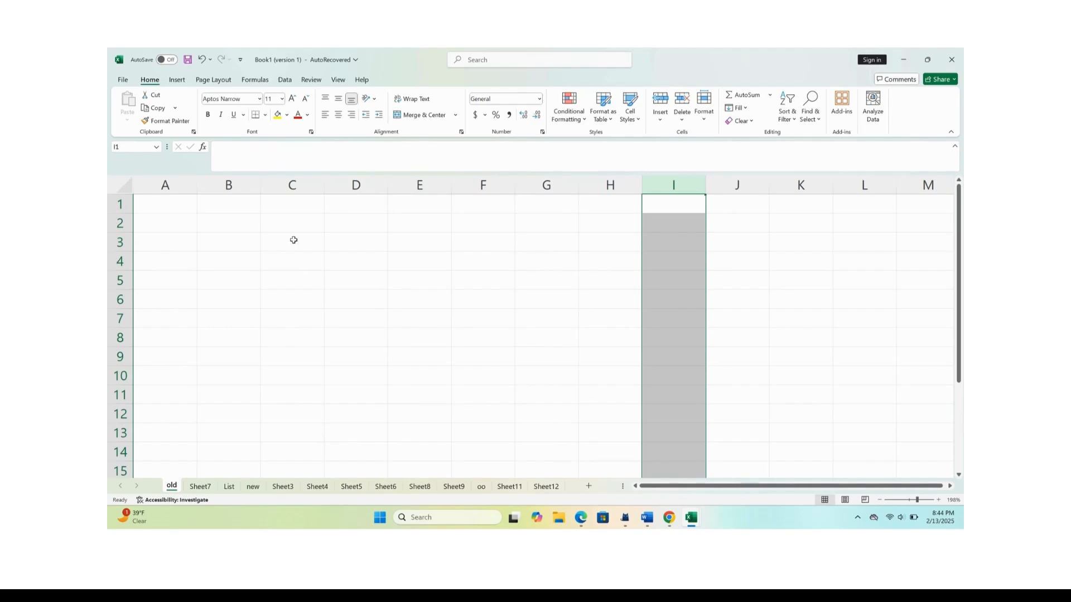
{"action": "left_click", "coordinate": [315, 316]}
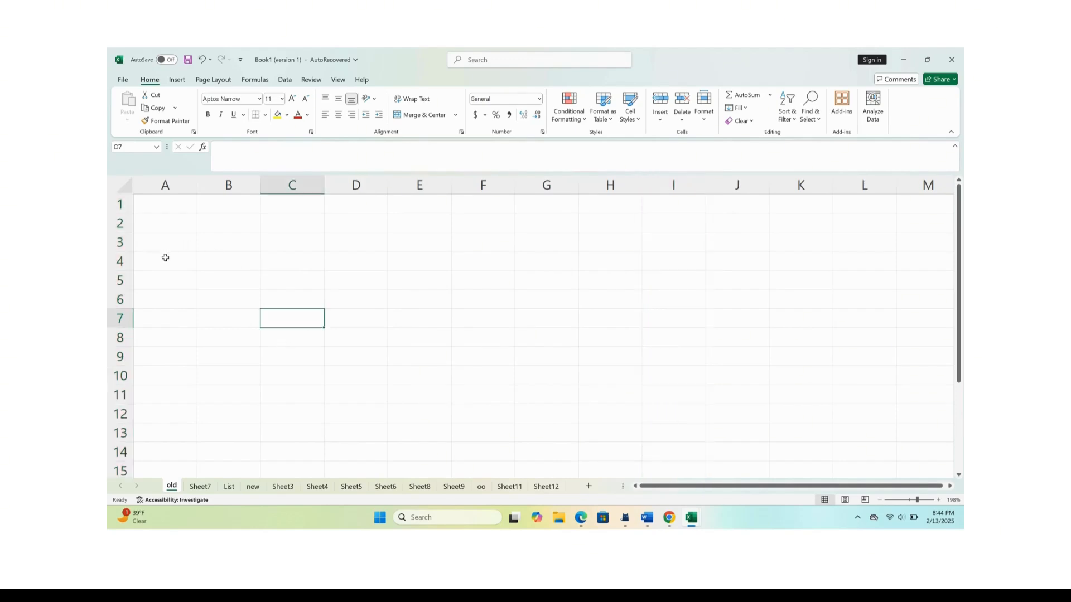
Select the whole column B together with row 2, and end on their intersection, cell B2.
{"action": "left_click", "coordinate": [230, 184]}
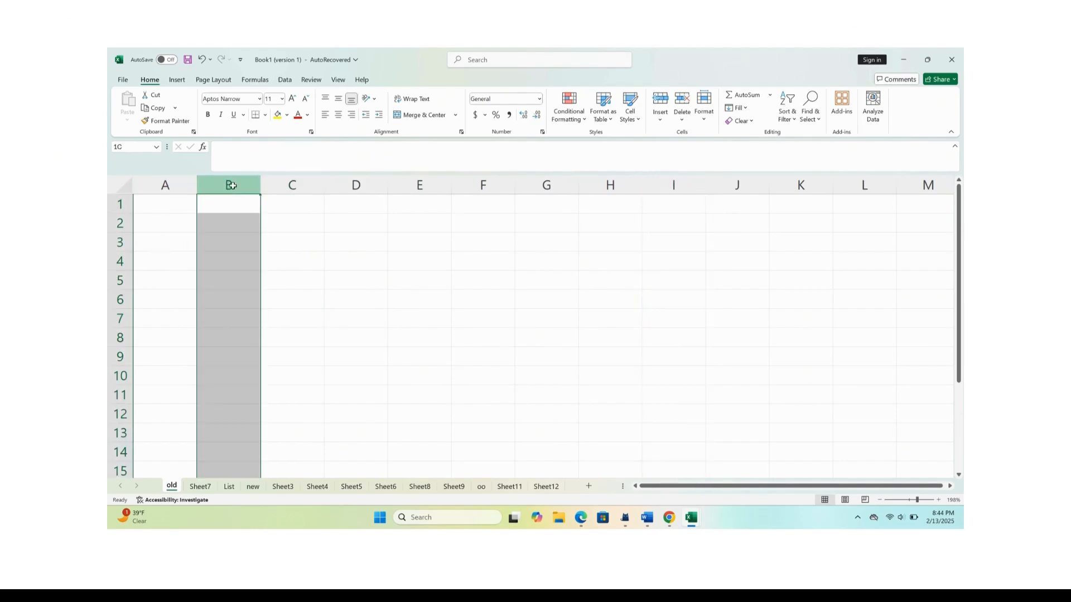
{"action": "left_click", "coordinate": [120, 223], "text": "ctrl"}
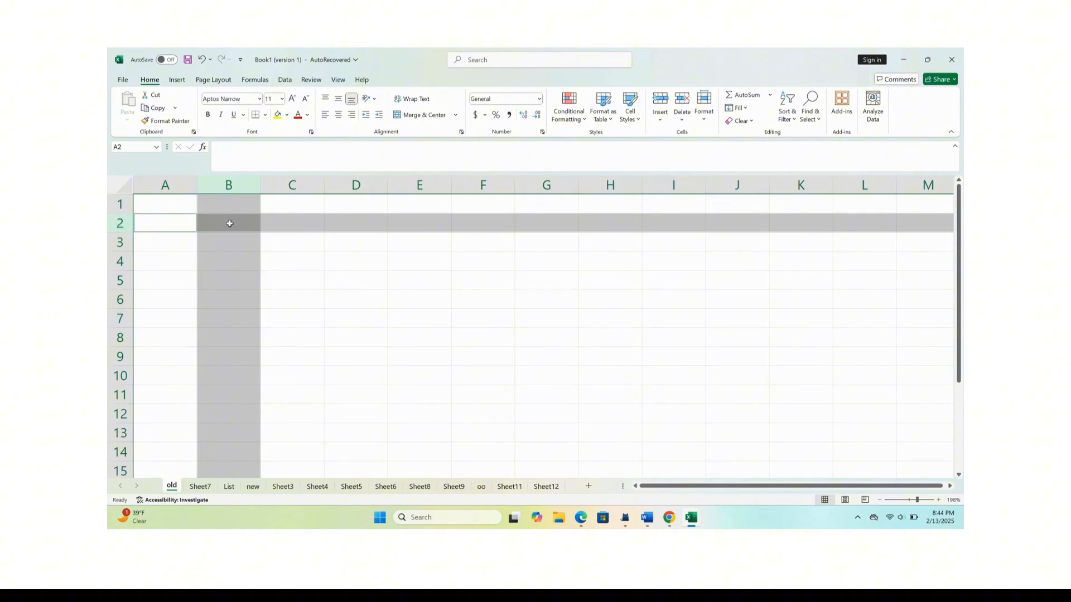
{"action": "left_click", "coordinate": [230, 223]}
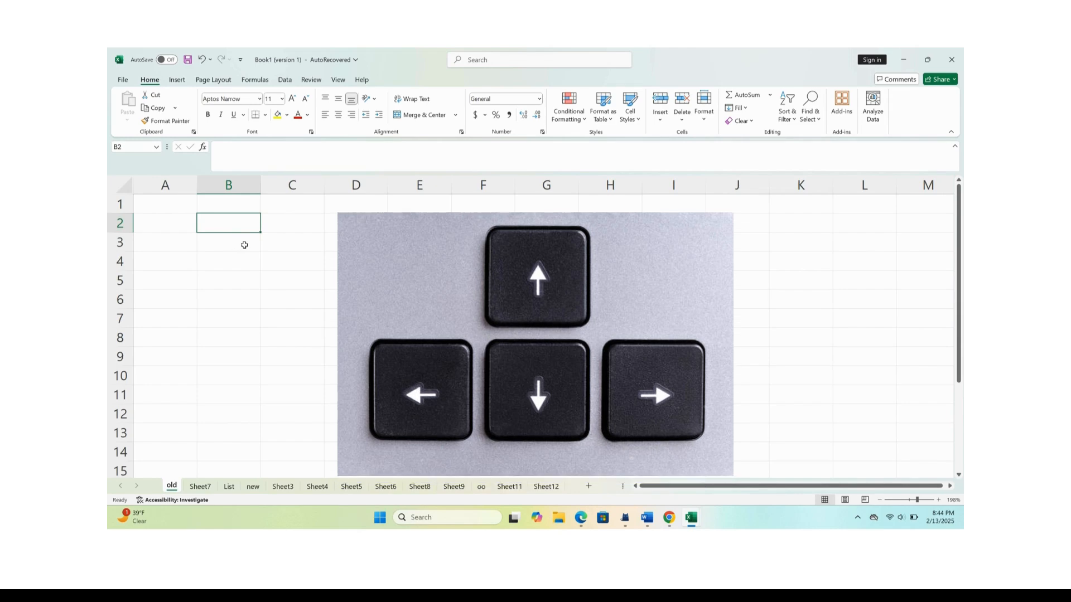
Move the active cell from B2 up to B1 and back, left to A2 and back, and down column B to B7.
{"action": "key", "text": "Up"}
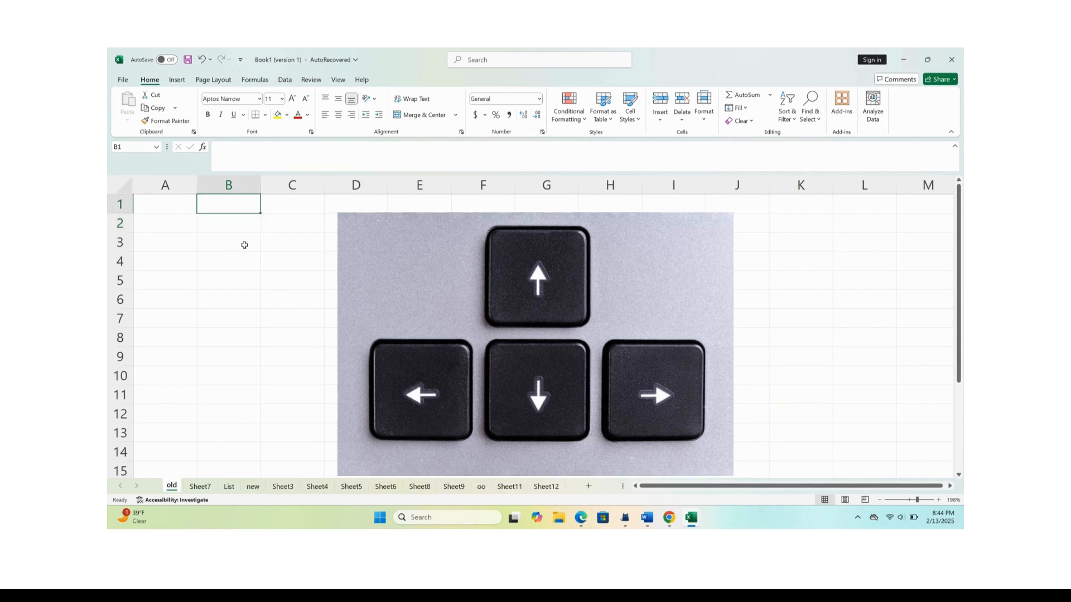
{"action": "key", "text": "Down"}
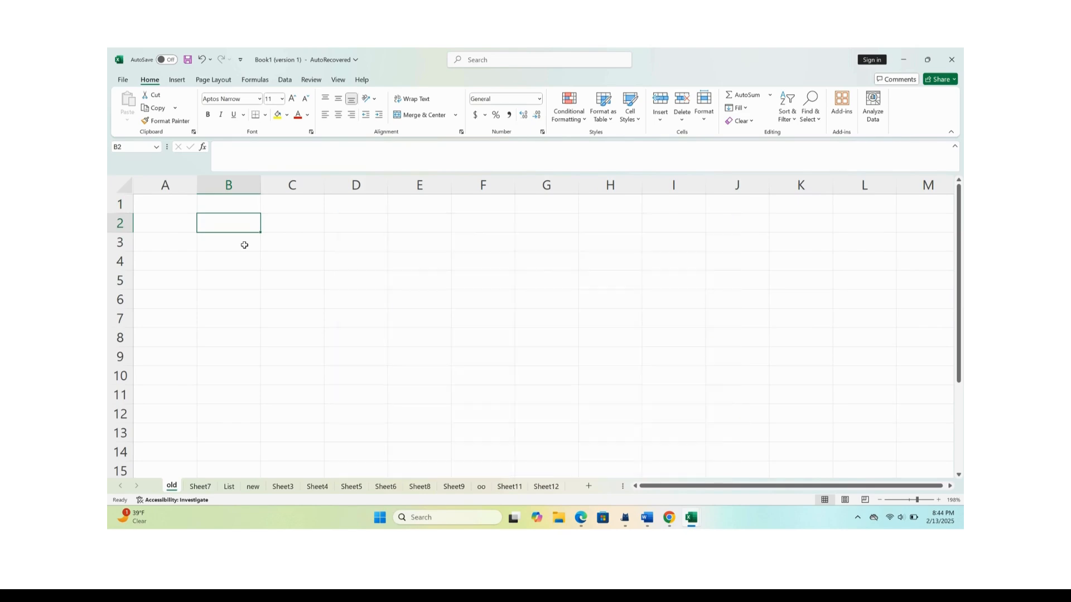
{"action": "key", "text": "Left"}
{"action": "key", "text": "Right"}
{"action": "key", "text": "Down"}
{"action": "key", "text": "Down"}
{"action": "key", "text": "Down"}
{"action": "key", "text": "Down"}
{"action": "key", "text": "Down"}
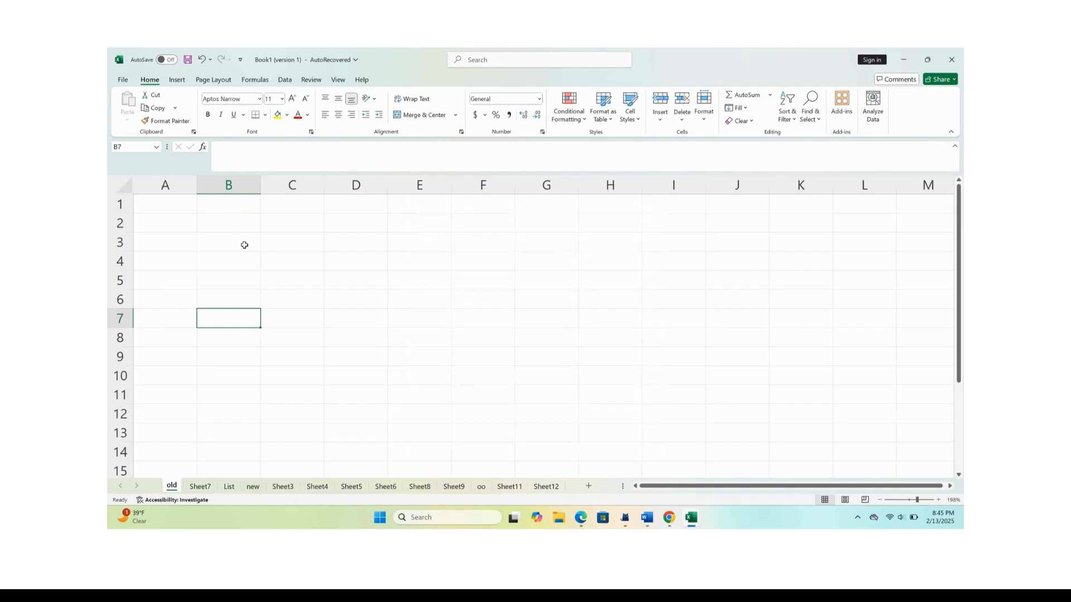
Move the active cell rightward along row 7 to H7, one cell at a time, and return leftward to B7.
{"action": "key", "text": "Tab"}
{"action": "key", "text": "Tab"}
{"action": "key", "text": "Tab"}
{"action": "key", "text": "Tab"}
{"action": "key", "text": "Tab"}
{"action": "key", "text": "Tab"}
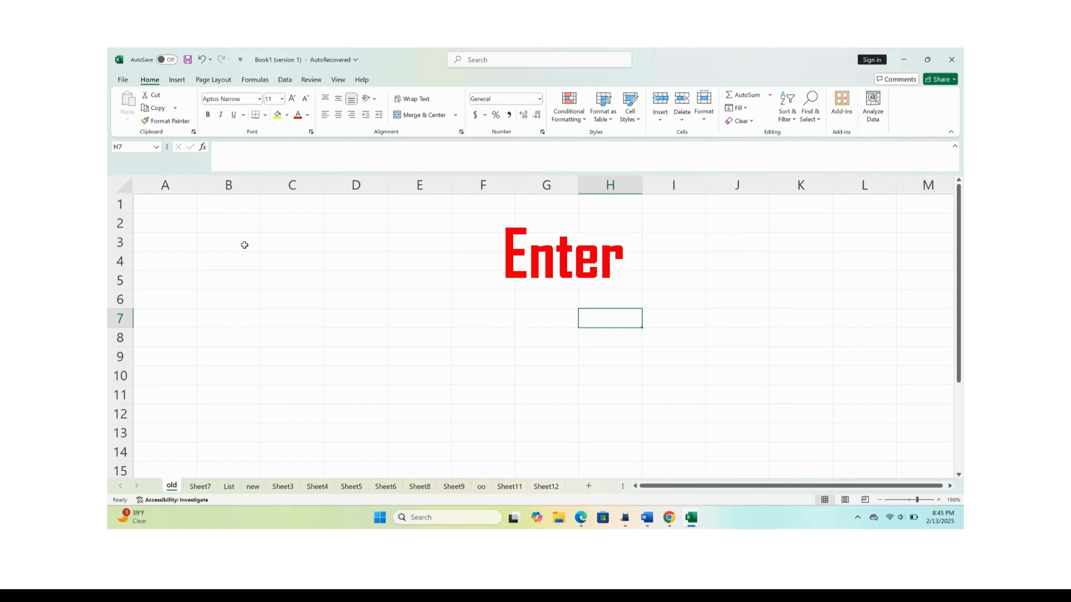
{"action": "key", "text": "shift+Tab"}
{"action": "key", "text": "shift+Tab"}
{"action": "key", "text": "shift+Tab"}
{"action": "key", "text": "shift+Tab"}
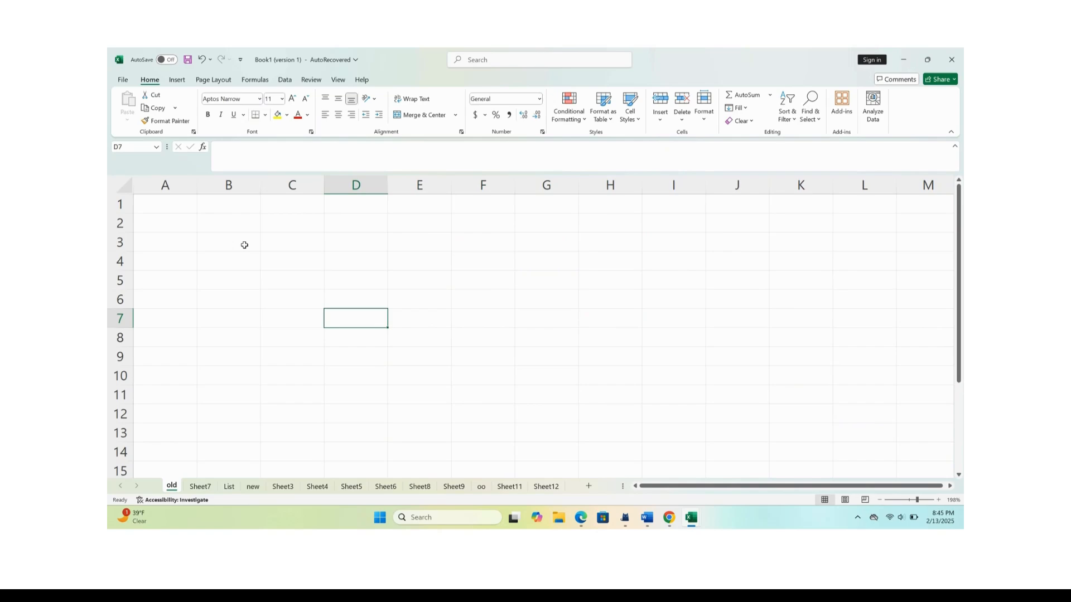
Move the active cell down column B to B13, one cell at a time, and back up to B4.
{"action": "key", "text": "Return"}
{"action": "key", "text": "Return"}
{"action": "key", "text": "Return"}
{"action": "key", "text": "Return"}
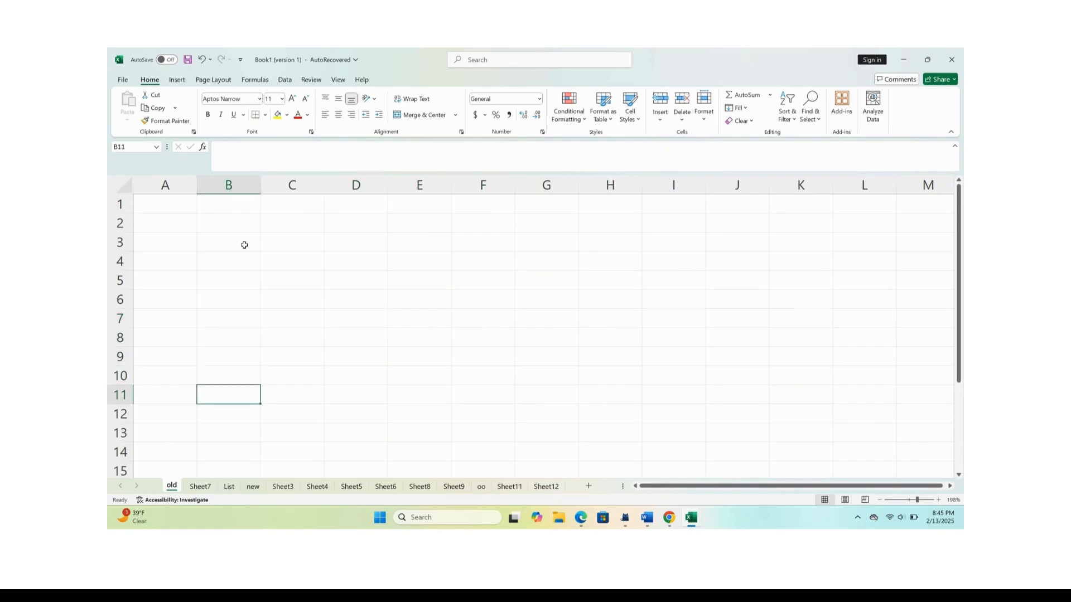
{"action": "key", "text": "Return"}
{"action": "key", "text": "Return"}
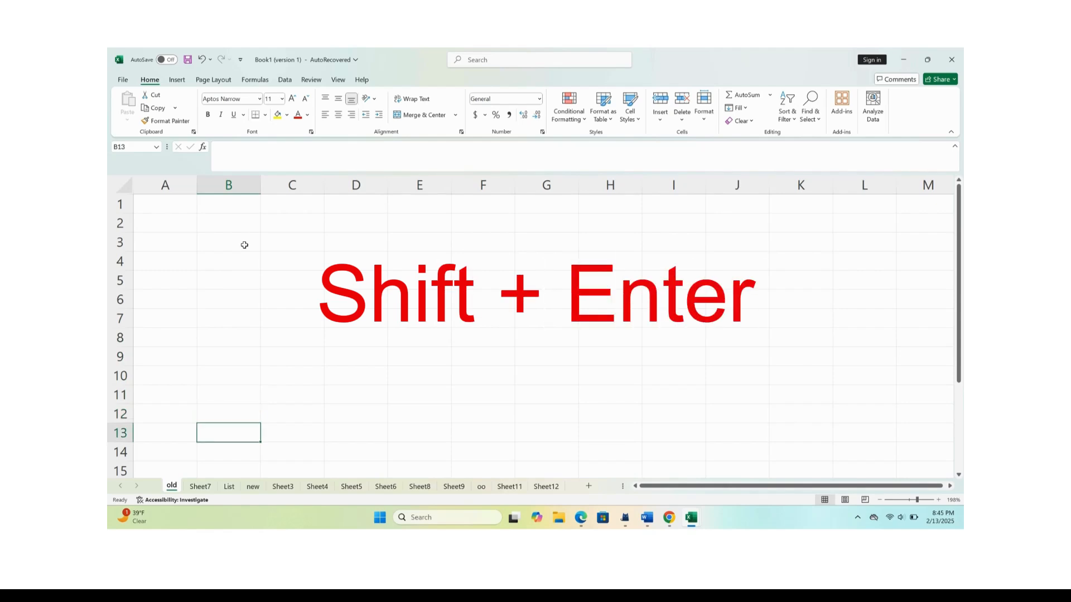
{"action": "key", "text": "shift+Return"}
{"action": "key", "text": "shift+Return"}
{"action": "key", "text": "shift+Return"}
{"action": "key", "text": "shift+Return"}
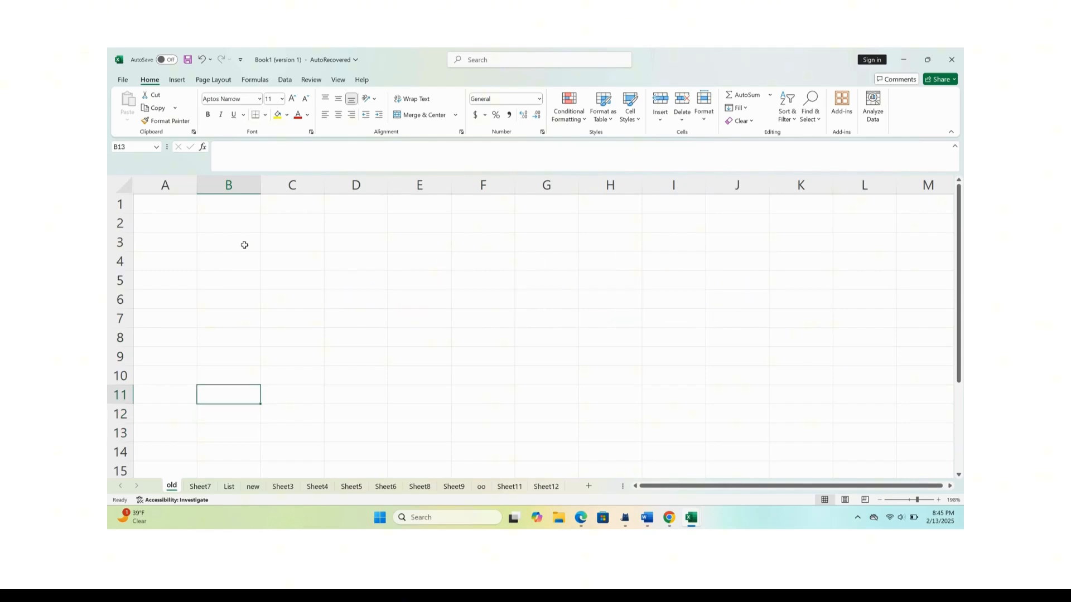
{"action": "key", "text": "shift+Return"}
{"action": "key", "text": "shift+Return"}
{"action": "key", "text": "shift+Return"}
{"action": "key", "text": "shift+Return"}
{"action": "key", "text": "shift+Return"}
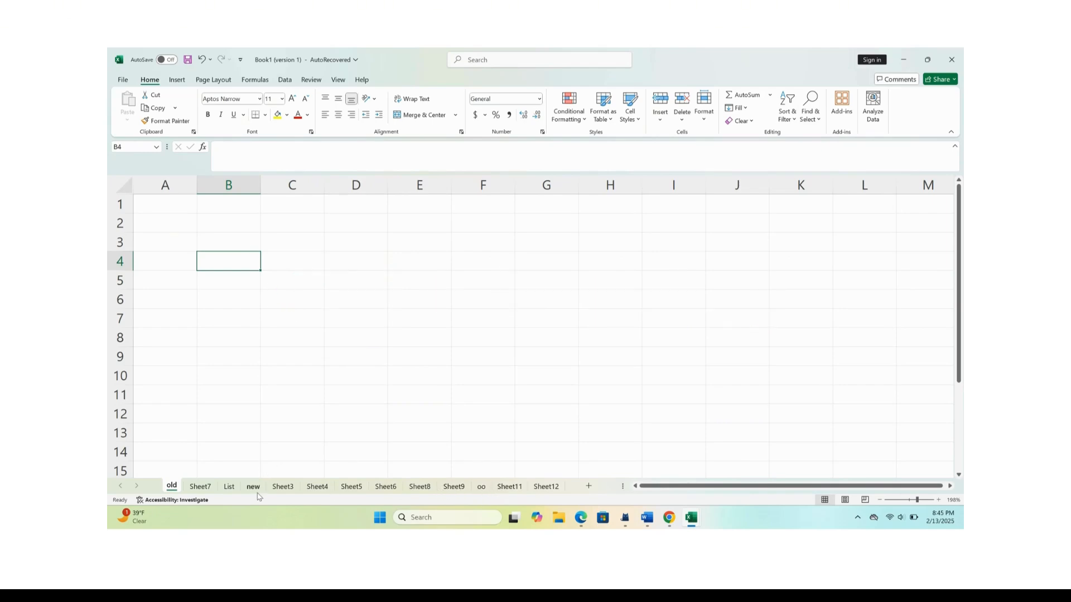
On the List sheet, jump twice from the Full name header in E8 to the Salary (USD) header and back.
{"action": "left_click", "coordinate": [229, 488]}
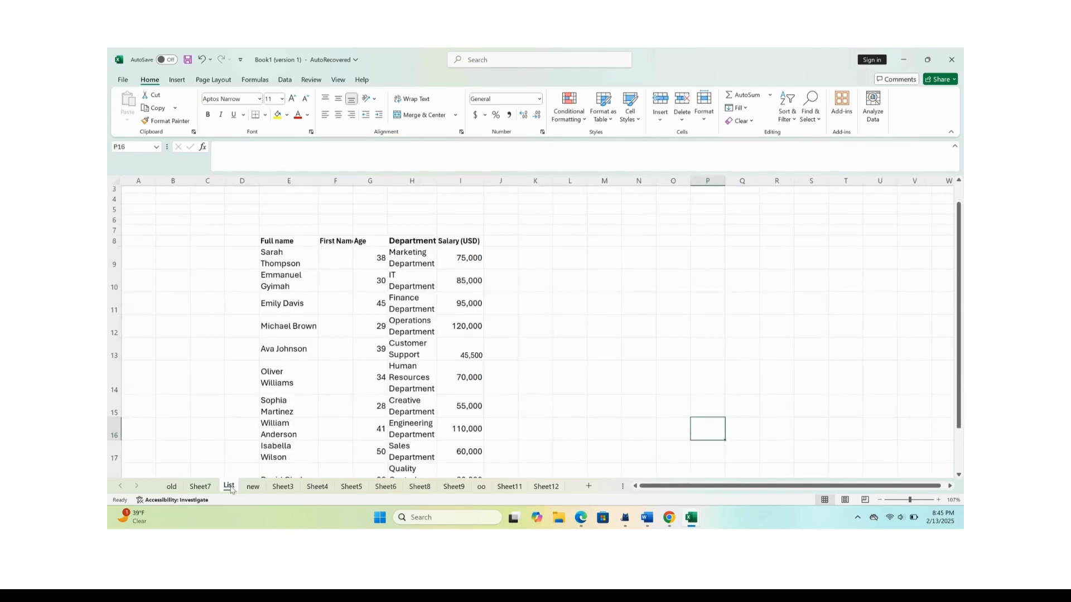
{"action": "left_click", "coordinate": [269, 240]}
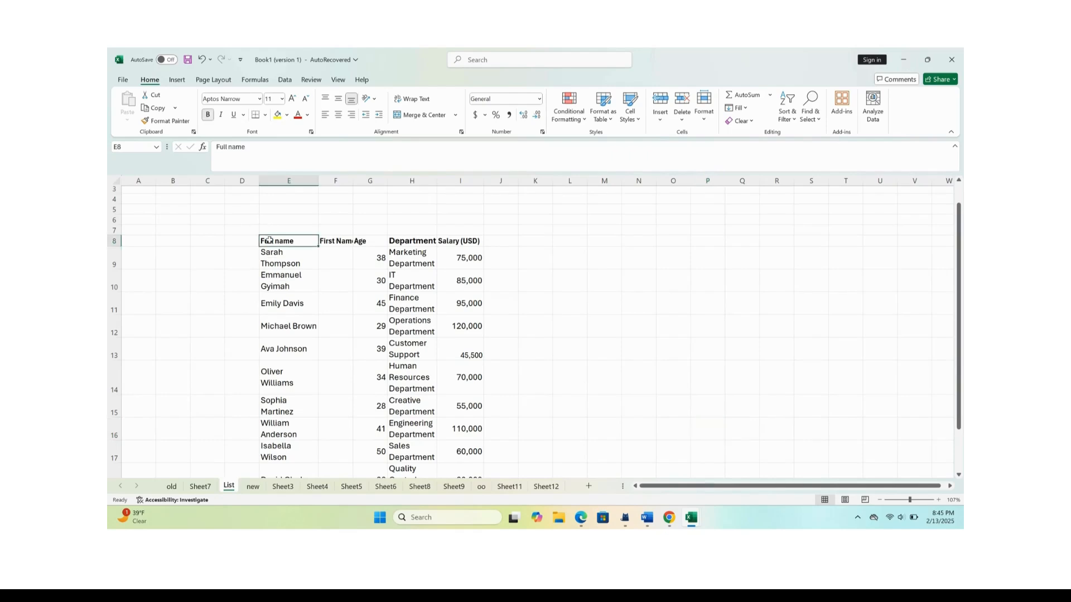
{"action": "key", "text": "ctrl+Right"}
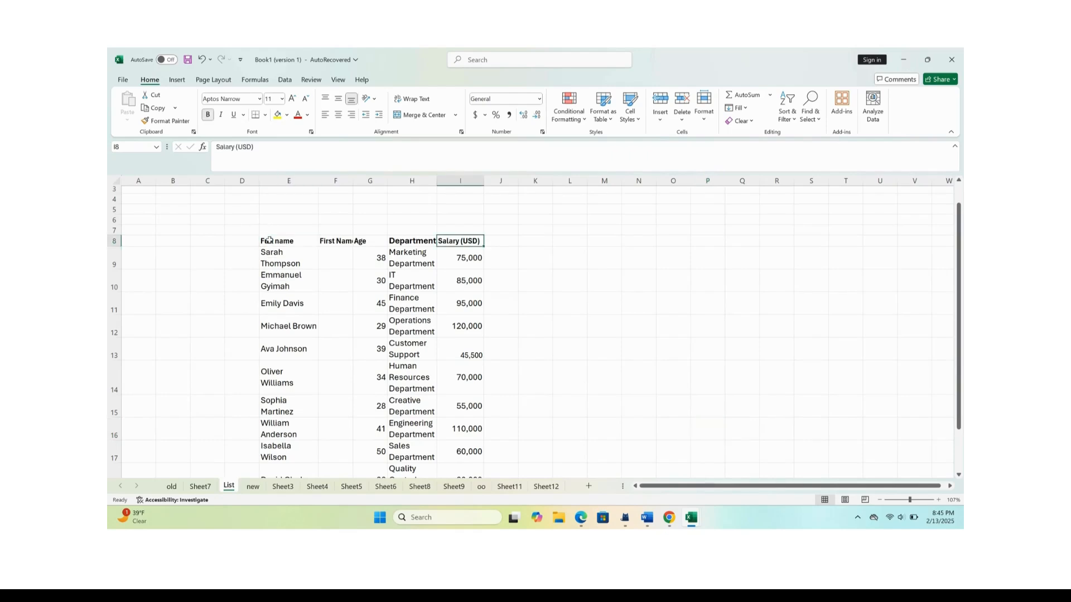
{"action": "key", "text": "ctrl+Left"}
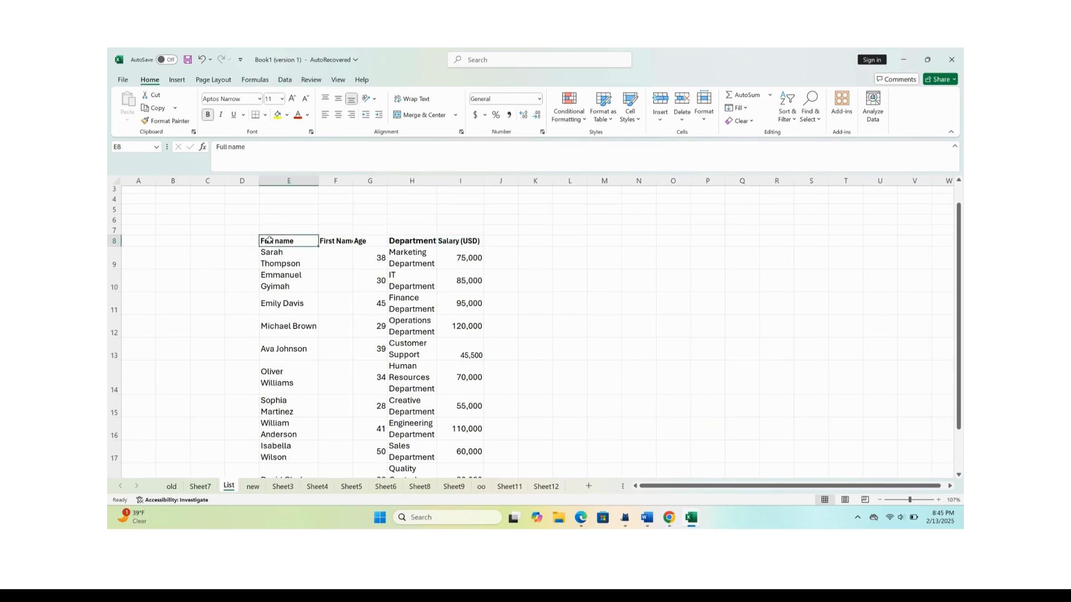
{"action": "key", "text": "ctrl+Right"}
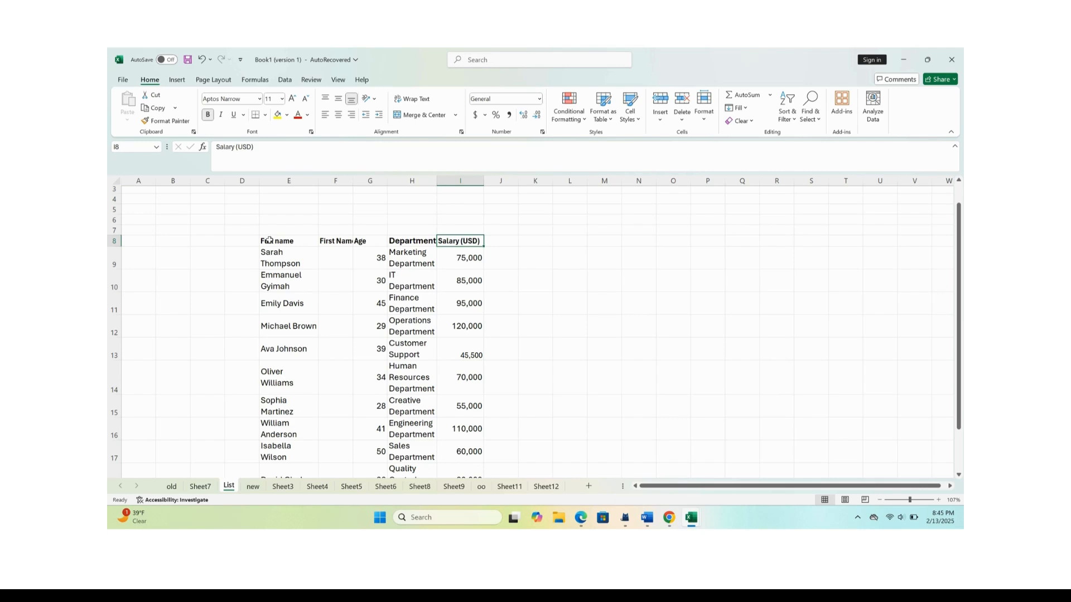
{"action": "key", "text": "ctrl+Left"}
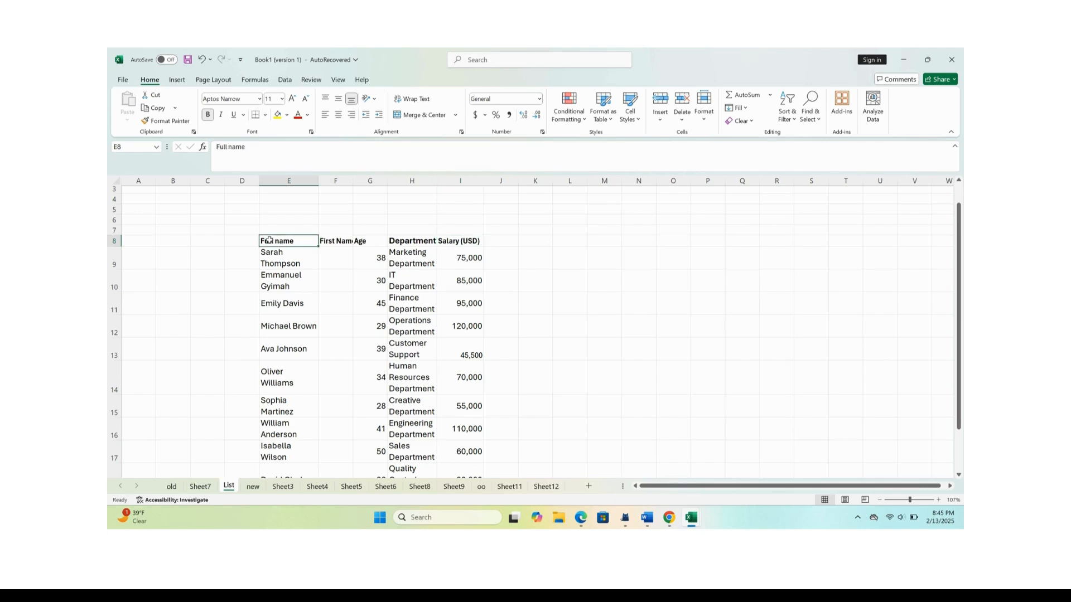
Jump between E8 and the last name in E18, visit the age in G18, and return to the Full name header.
{"action": "key", "text": "ctrl+Down"}
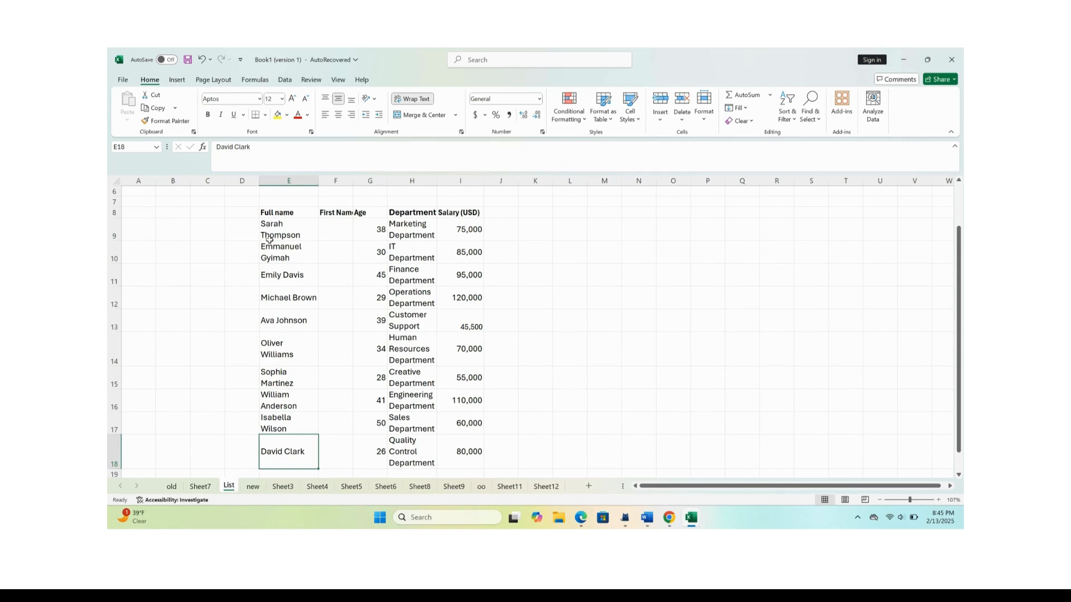
{"action": "key", "text": "ctrl+Up"}
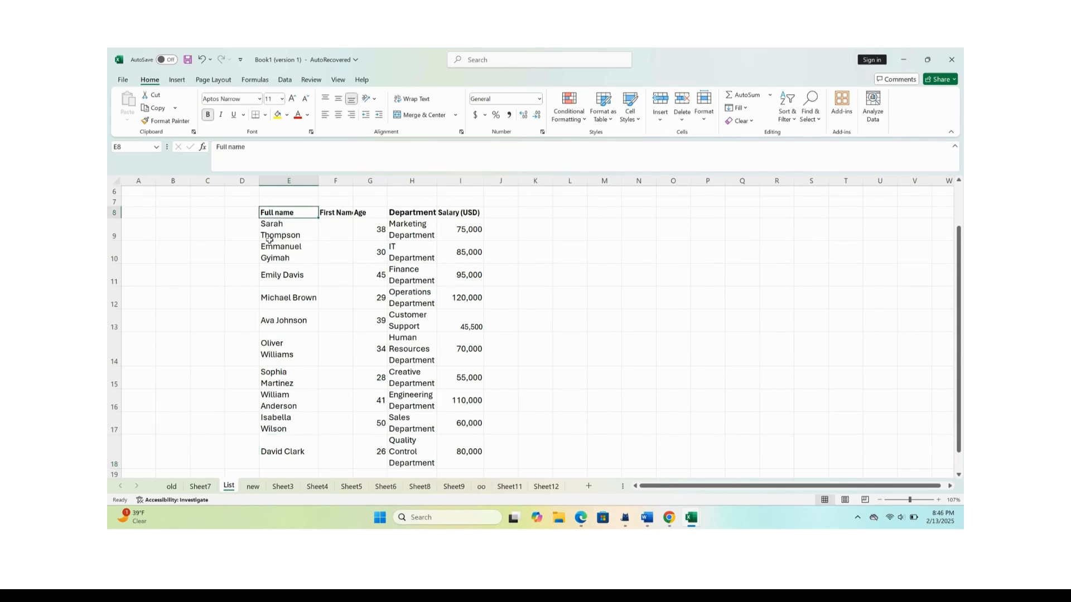
{"action": "key", "text": "ctrl+Down"}
{"action": "key", "text": "ctrl+Right"}
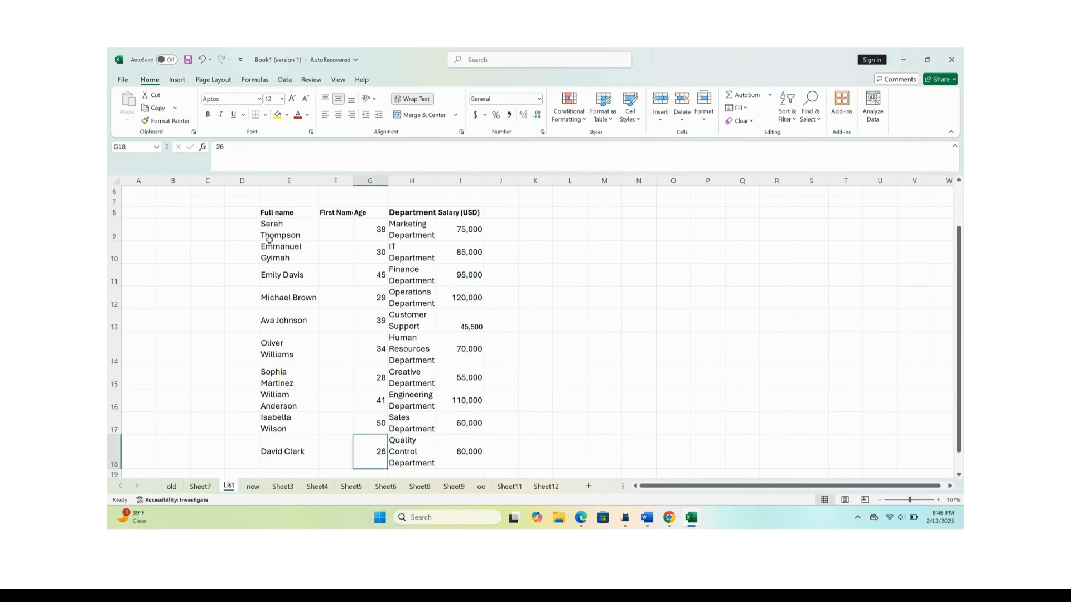
{"action": "key", "text": "ctrl+Left"}
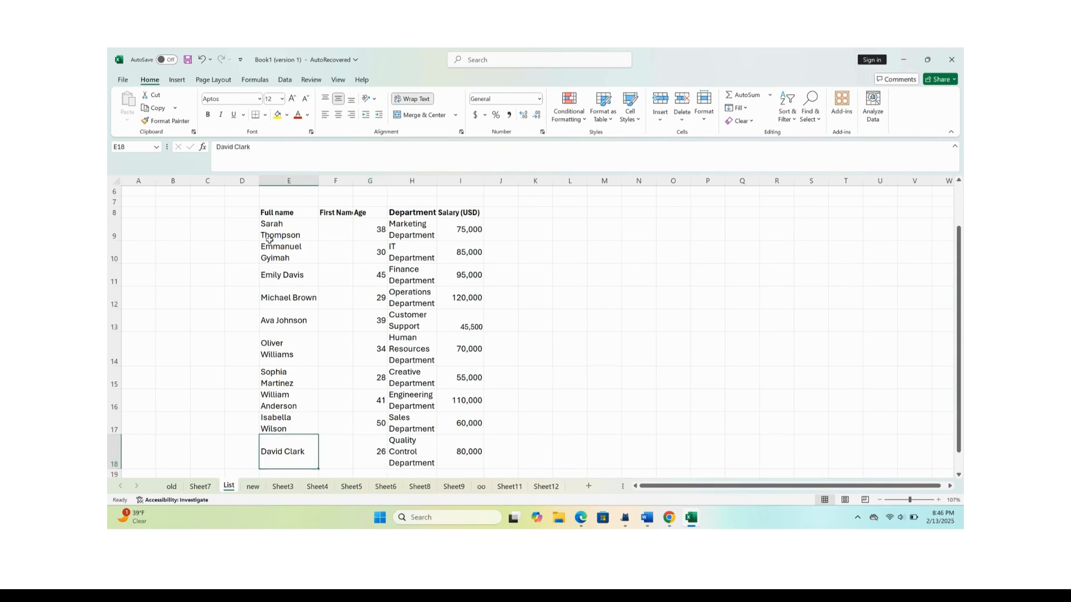
{"action": "key", "text": "ctrl+Up"}
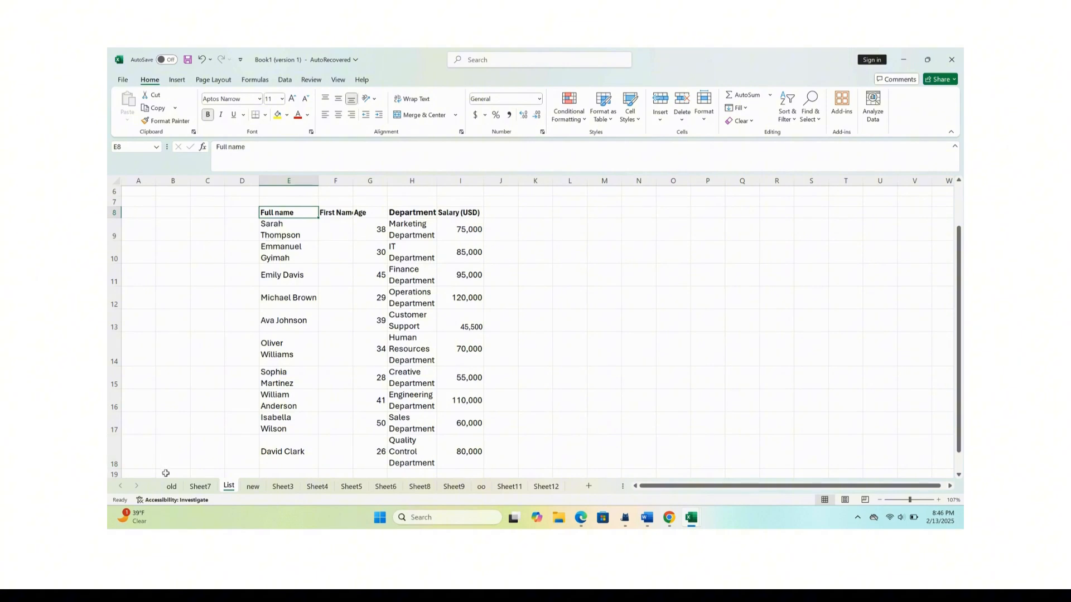
On the old sheet, jump from A1 to the last row, the last column, the first row, and back to A1.
{"action": "left_click", "coordinate": [173, 487]}
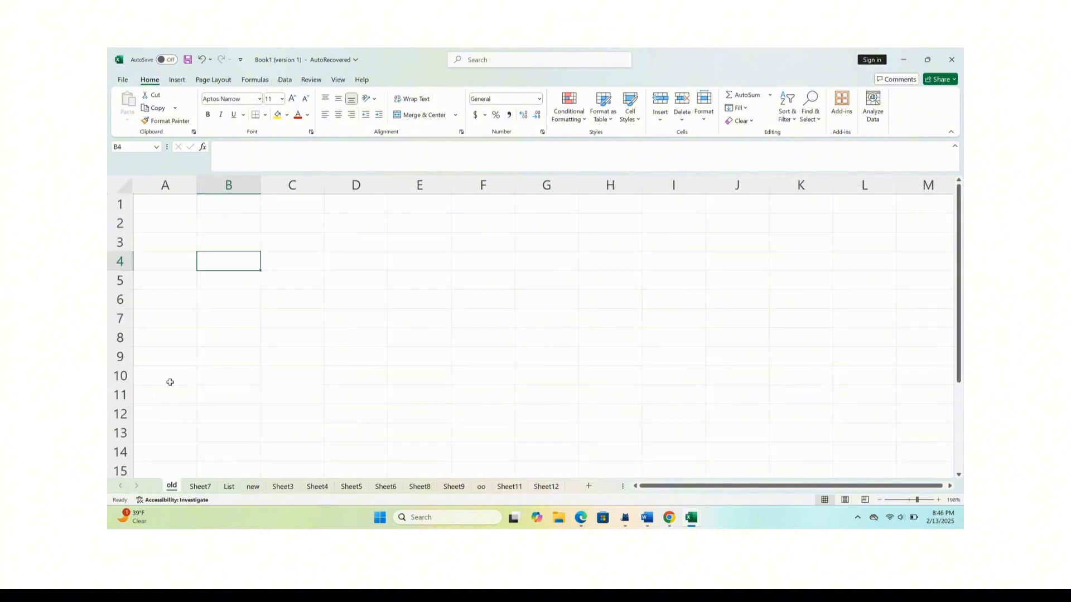
{"action": "left_click", "coordinate": [169, 208]}
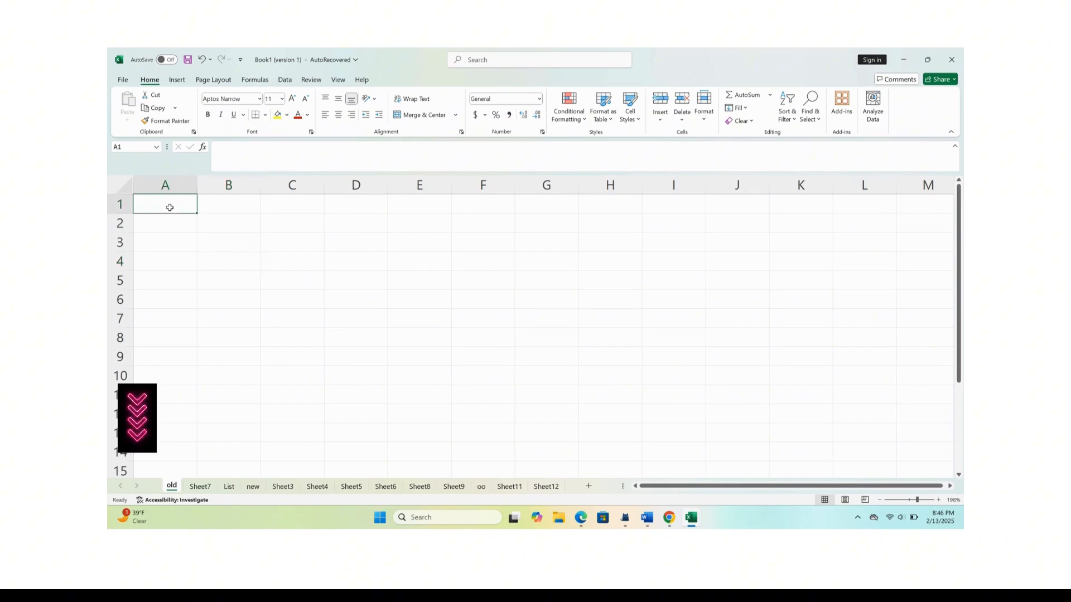
{"action": "key", "text": "ctrl+Down"}
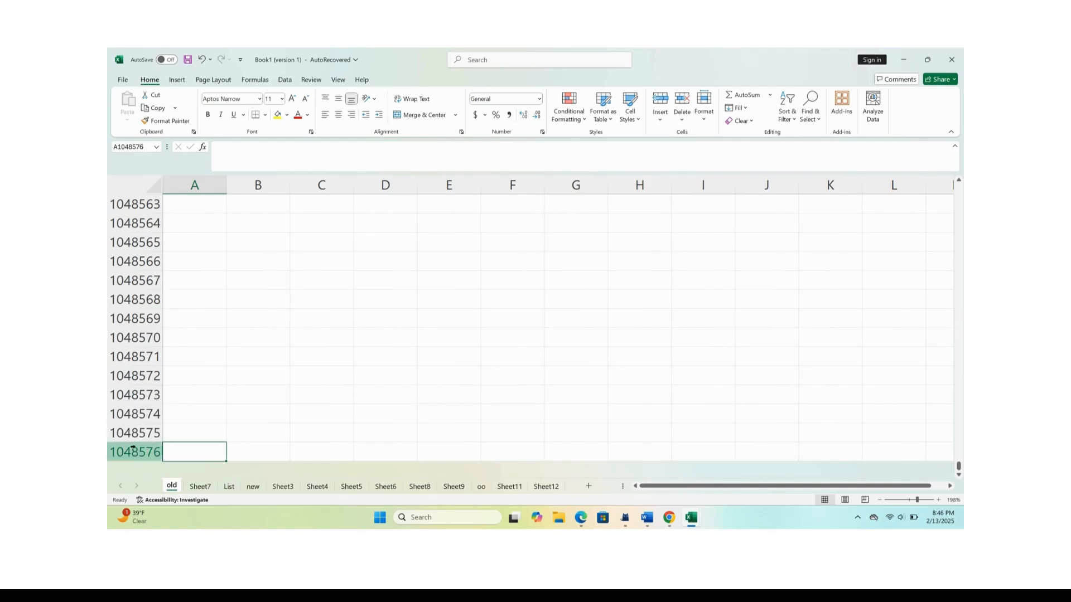
{"action": "key", "text": "ctrl+Right"}
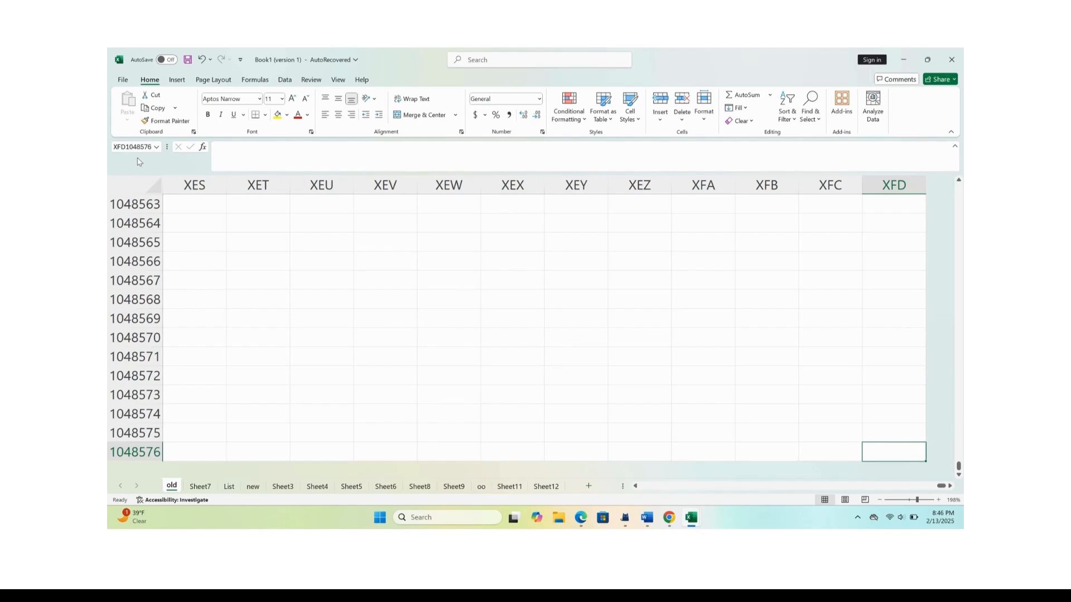
{"action": "key", "text": "ctrl+Up"}
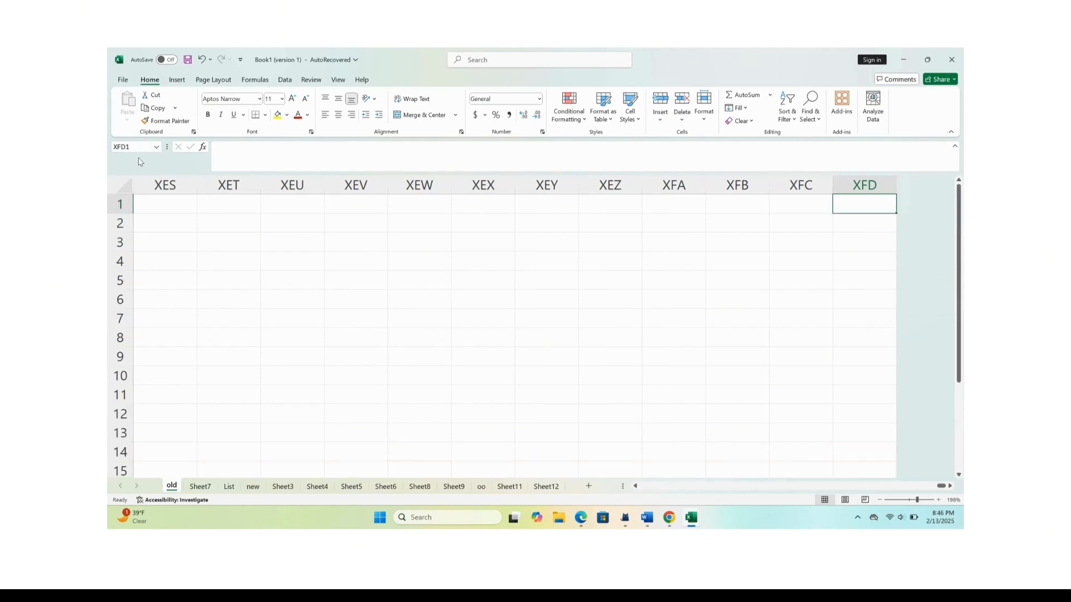
{"action": "key", "text": "ctrl+Left"}
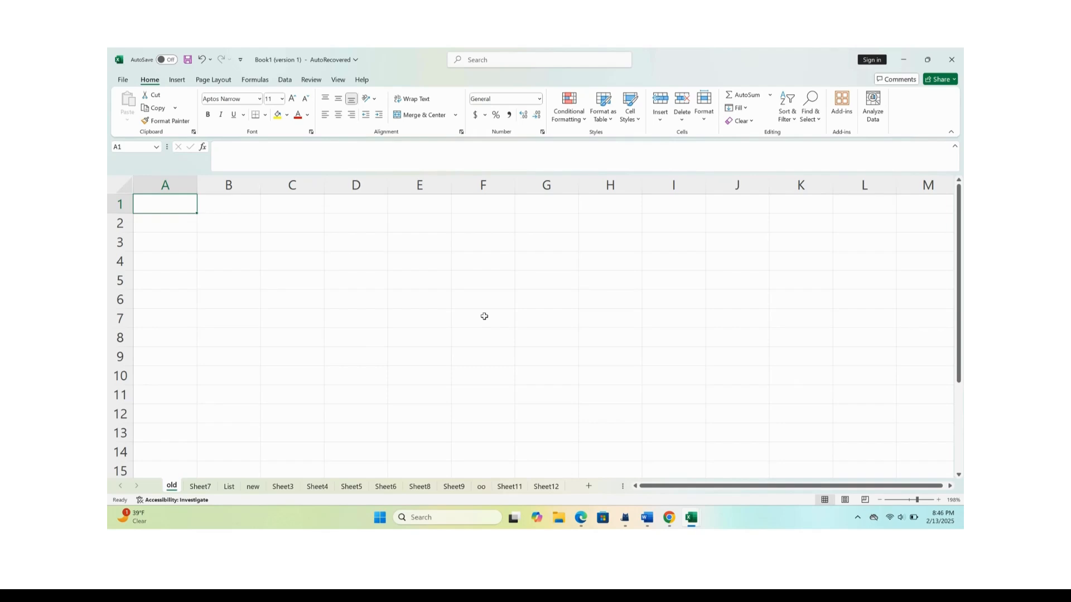
Delete the worksheet Sheet3.
{"action": "left_click", "coordinate": [283, 487]}
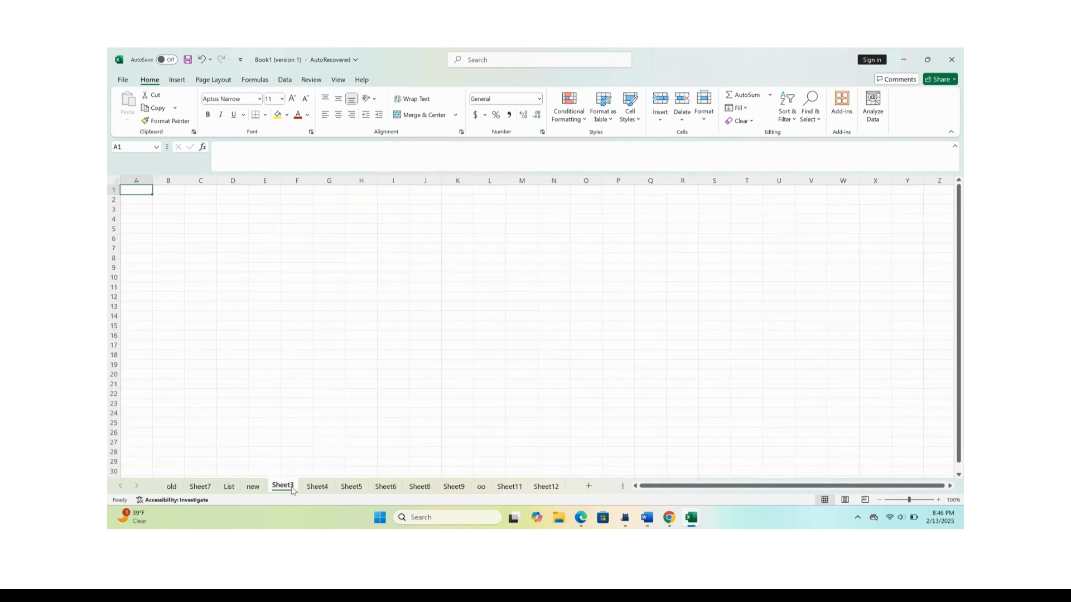
{"action": "right_click", "coordinate": [291, 489]}
{"action": "left_click", "coordinate": [345, 343]}
{"action": "right_click", "coordinate": [289, 489]}
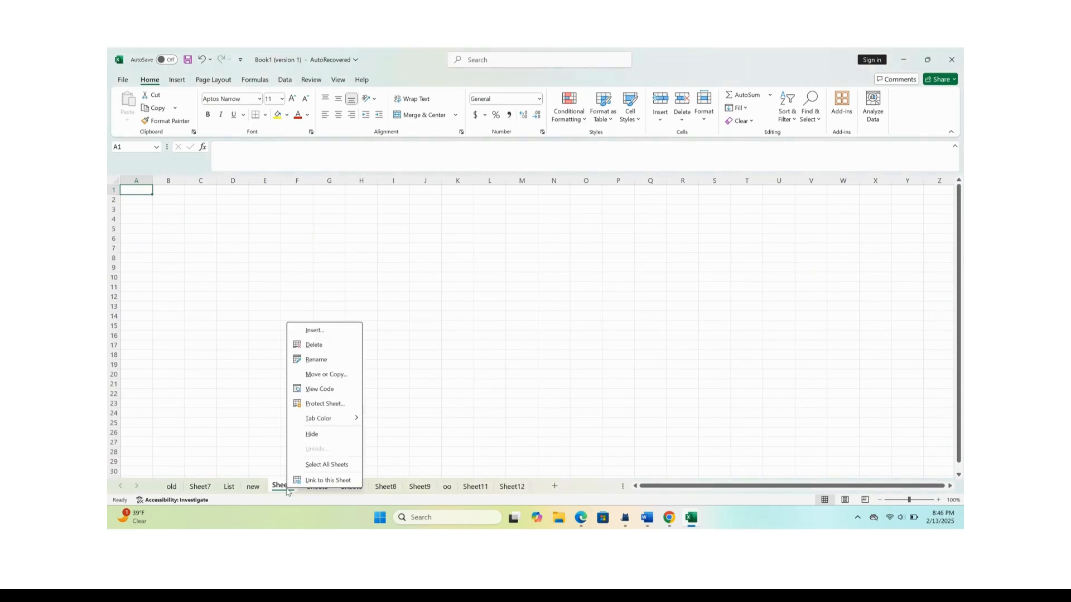
{"action": "left_click", "coordinate": [328, 332]}
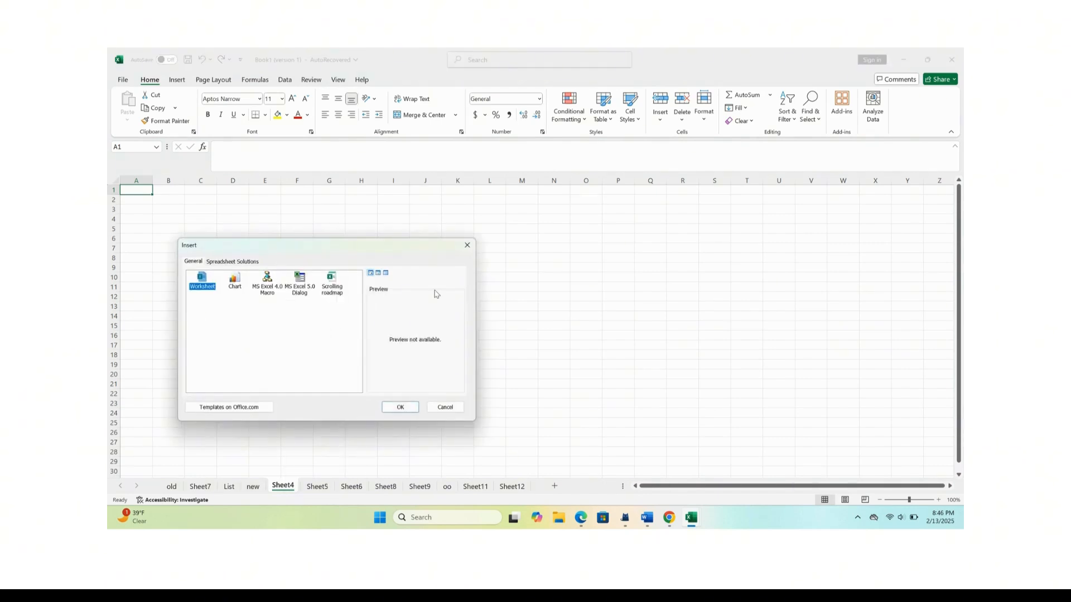
{"action": "left_click", "coordinate": [467, 245]}
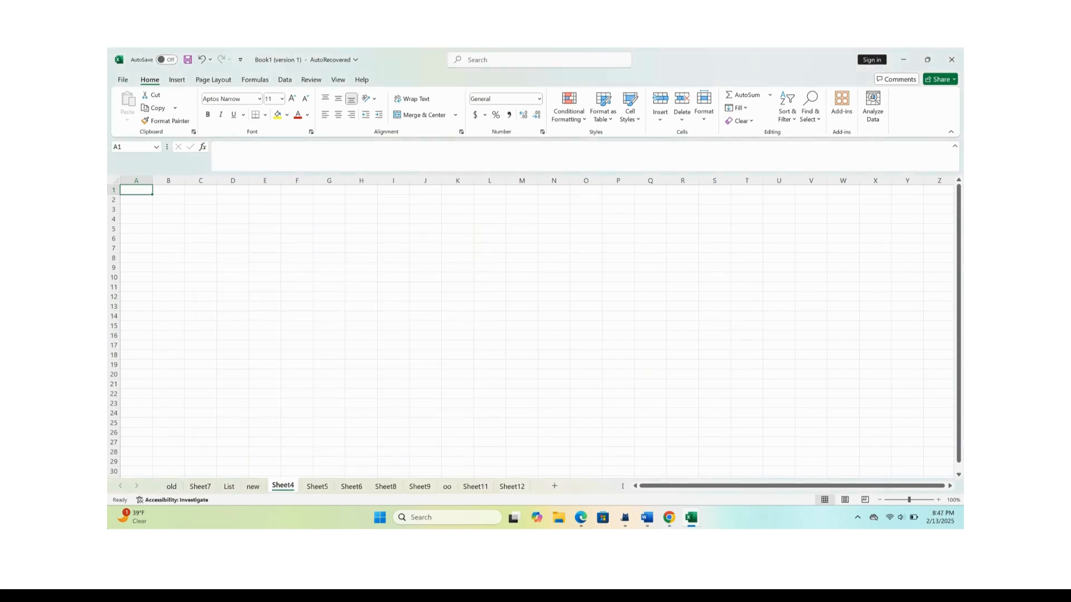
On the old sheet, enter "Apples" in cell A1.
{"action": "left_click", "coordinate": [171, 487]}
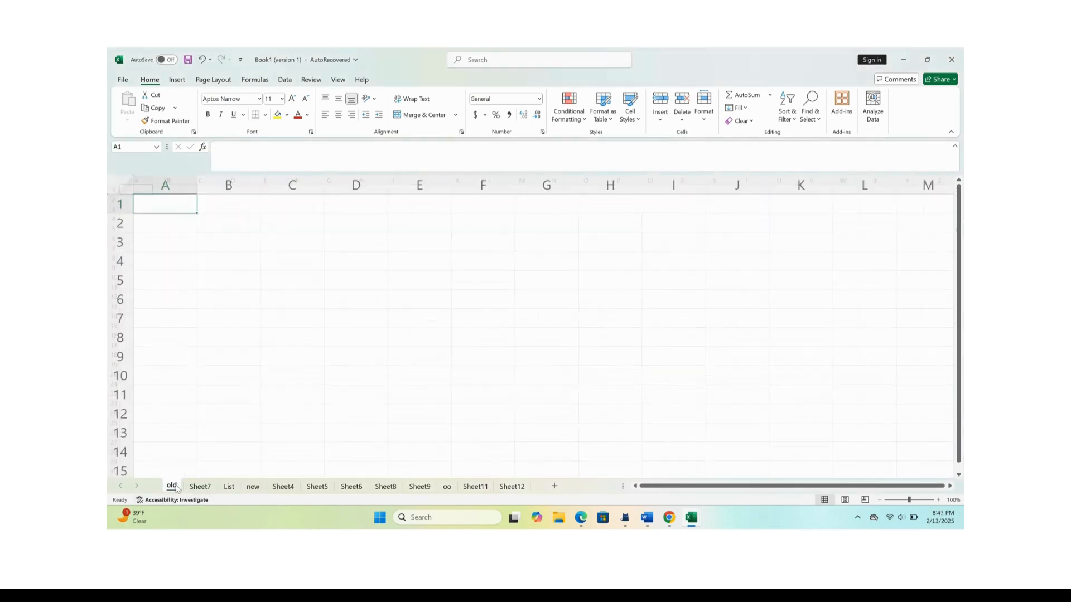
{"action": "double_click", "coordinate": [176, 206]}
{"action": "type", "text": "A"}
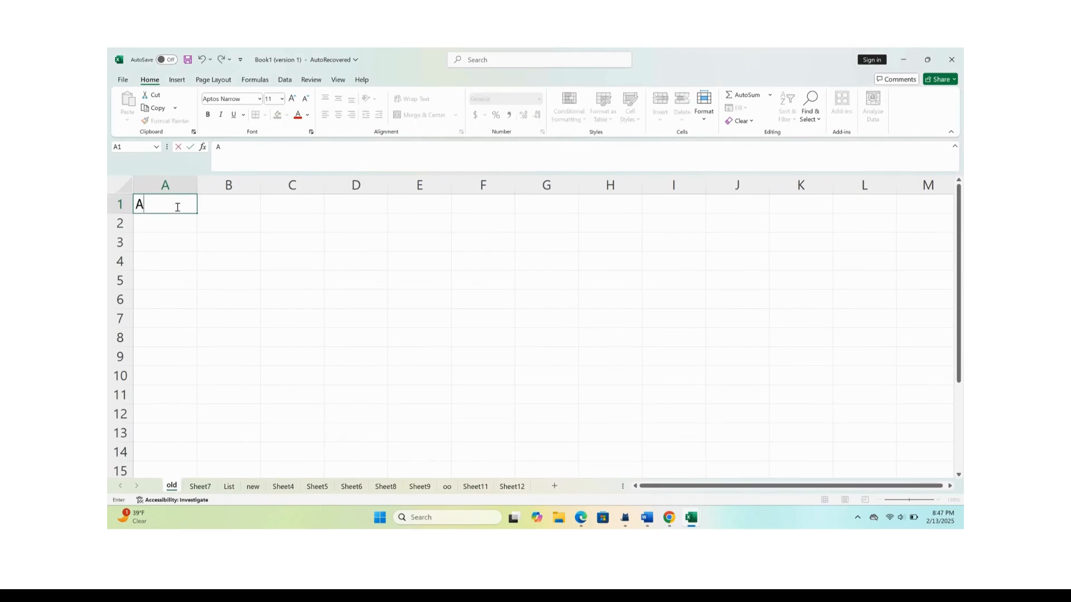
{"action": "type", "text": "pples"}
Enter the partial text "Bana" in cell A2, directly below Apples.
{"action": "left_click", "coordinate": [184, 227]}
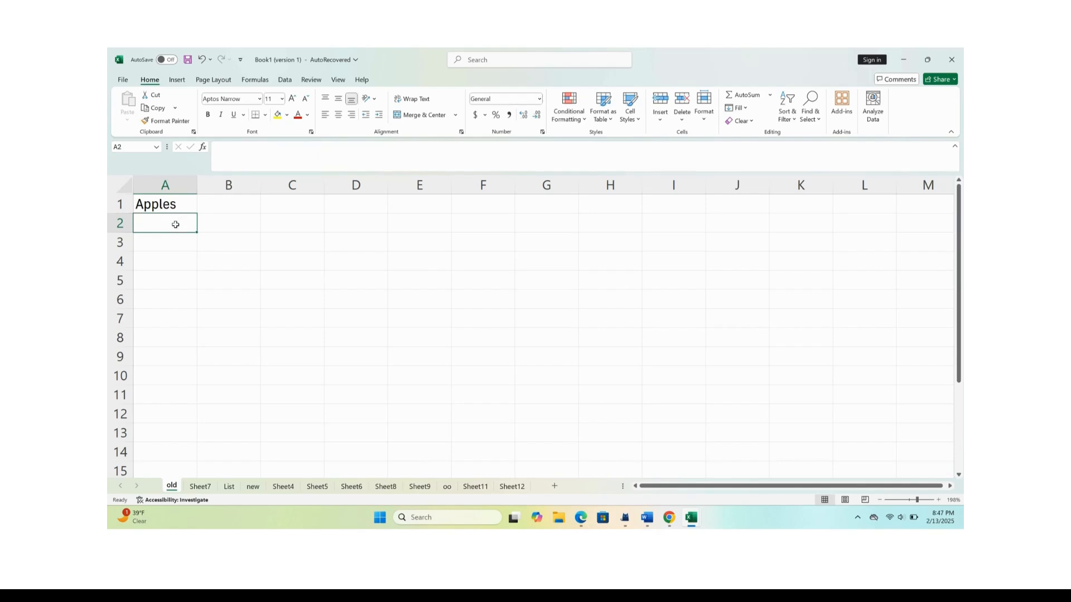
{"action": "type", "text": "B"}
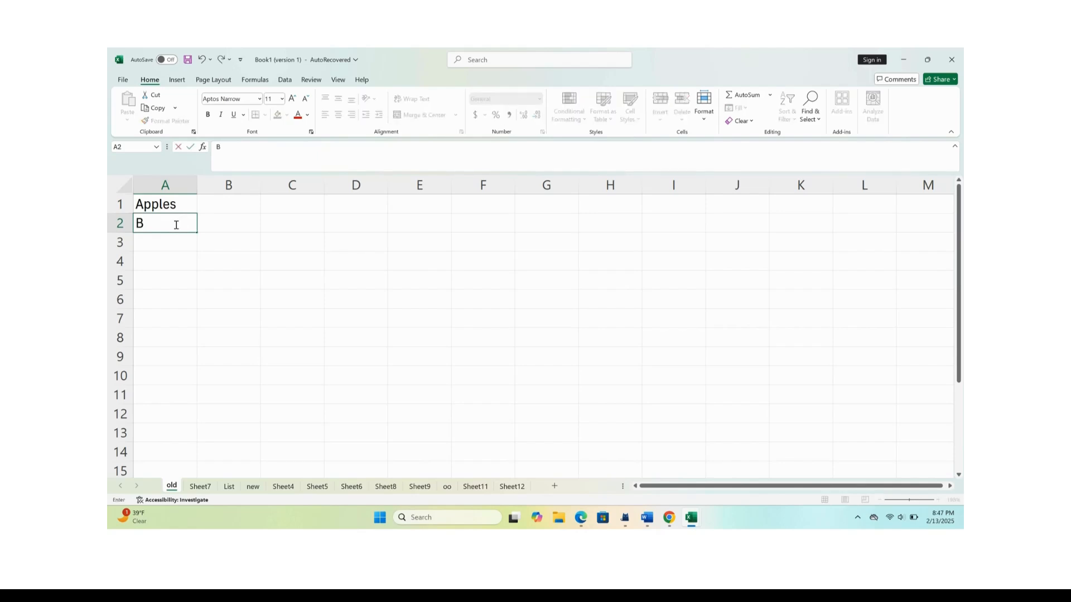
{"action": "type", "text": "ana"}
{"action": "key", "text": "Return"}
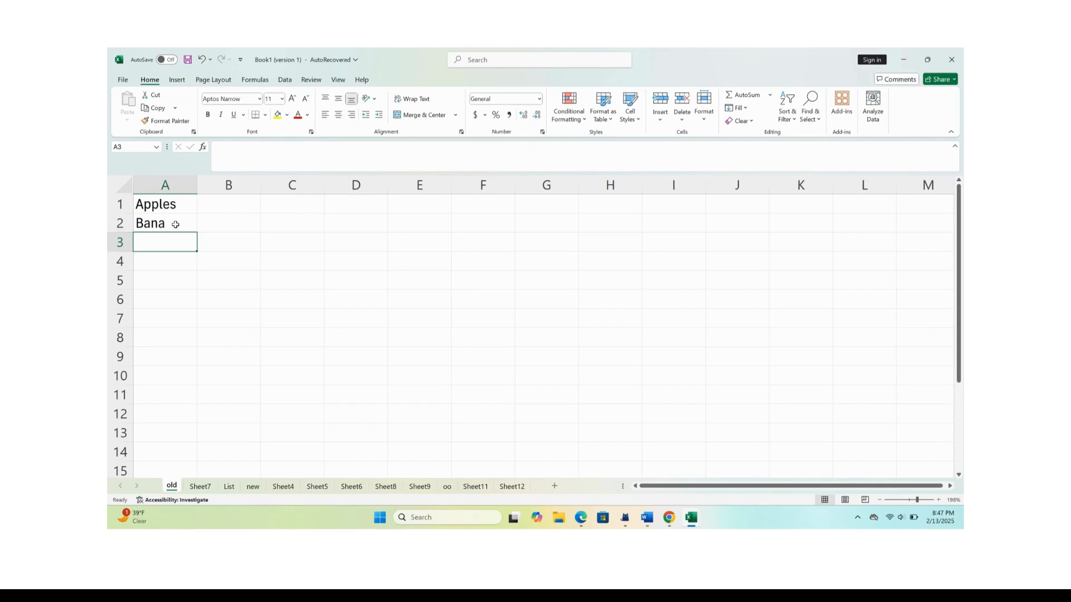
Reopen cell A2 for editing and complete its text to "Banana".
{"action": "left_click", "coordinate": [175, 224]}
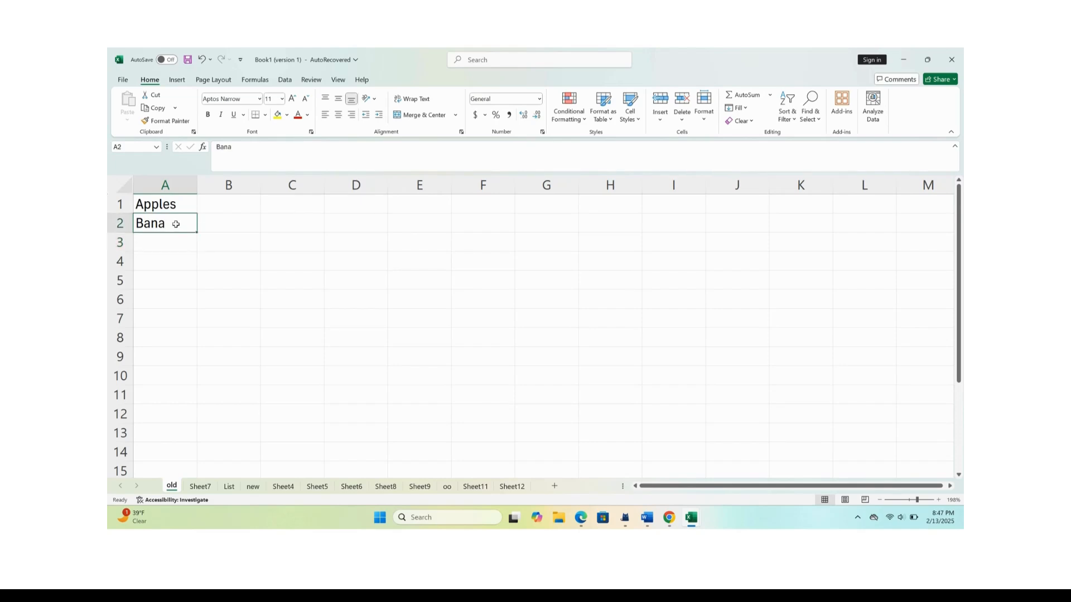
{"action": "double_click", "coordinate": [176, 224]}
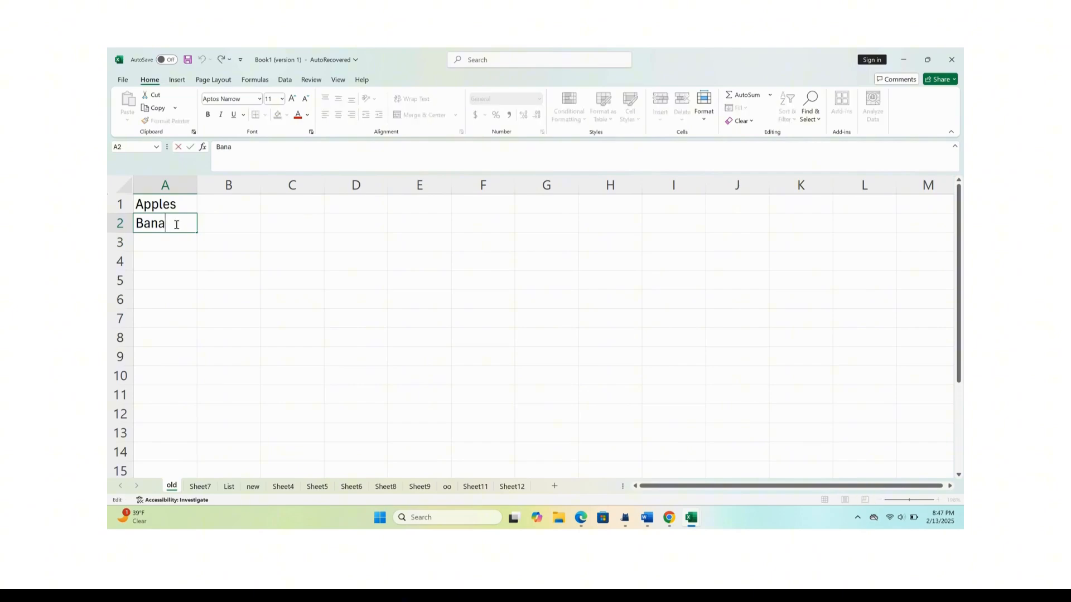
{"action": "type", "text": "na"}
Continue the list in column A with "Melon" in A3 and "water" in A4.
{"action": "left_click", "coordinate": [158, 242]}
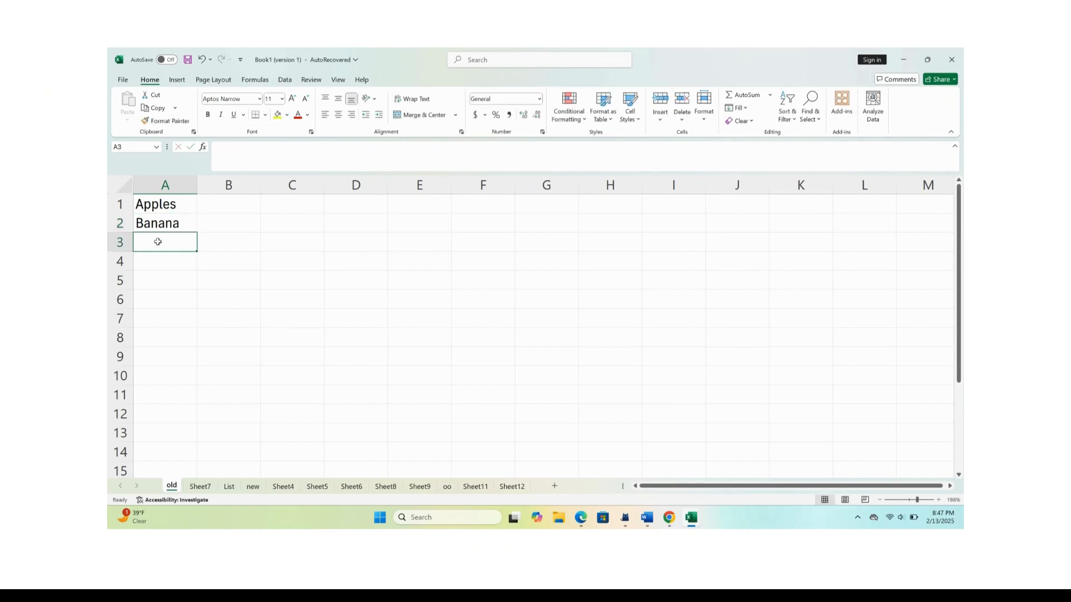
{"action": "type", "text": "Melo"}
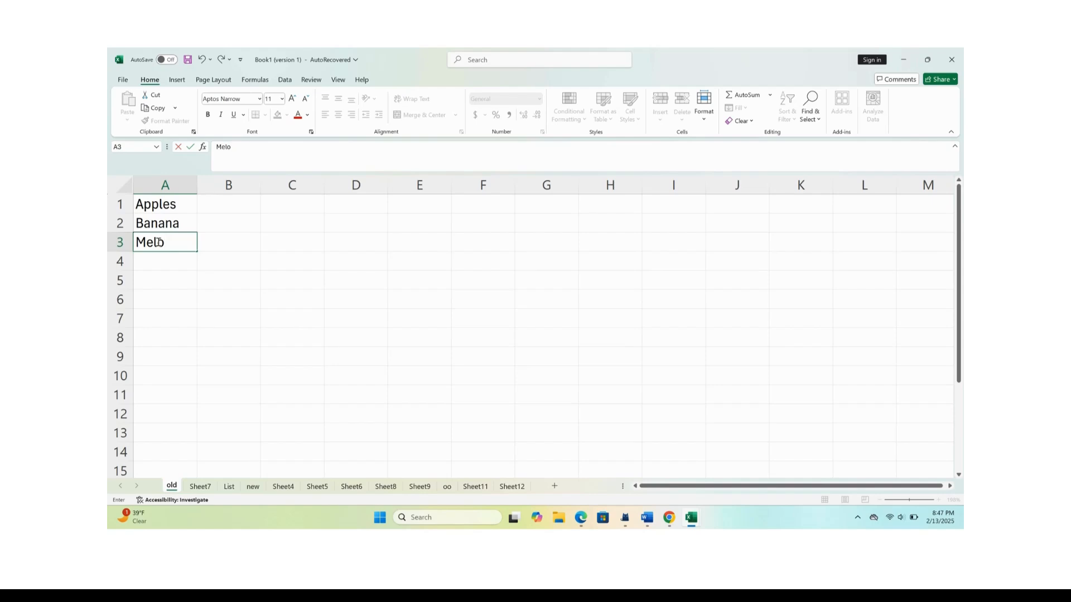
{"action": "type", "text": "n"}
{"action": "key", "text": "Return"}
{"action": "type", "text": "w"}
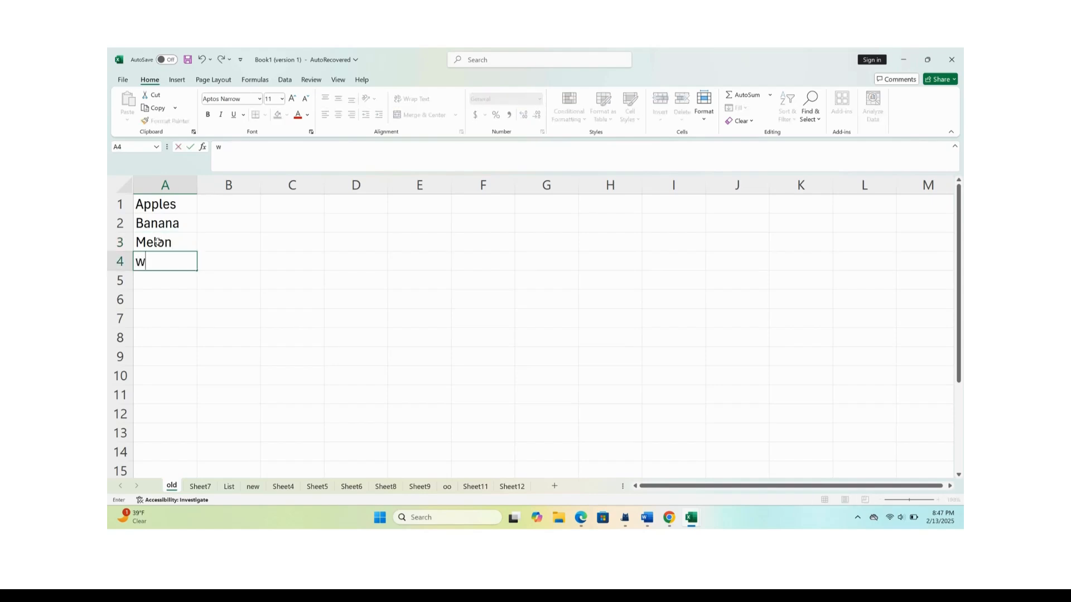
{"action": "type", "text": "ater"}
Fill B1 to B4 beside the item names with the numbers 15, 13, 56 and 76.
{"action": "left_click", "coordinate": [230, 208]}
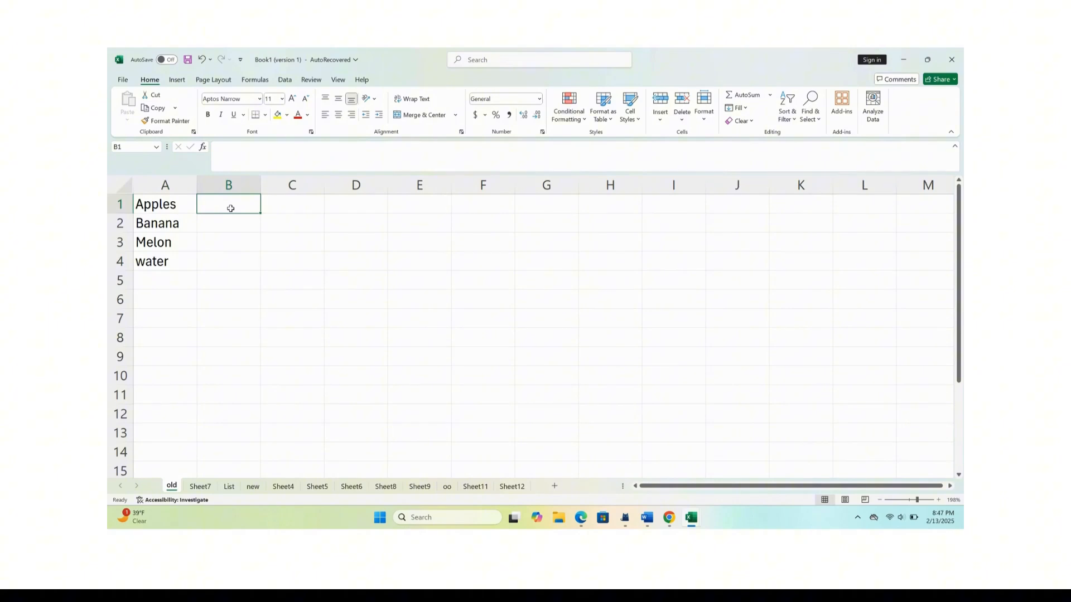
{"action": "type", "text": "15"}
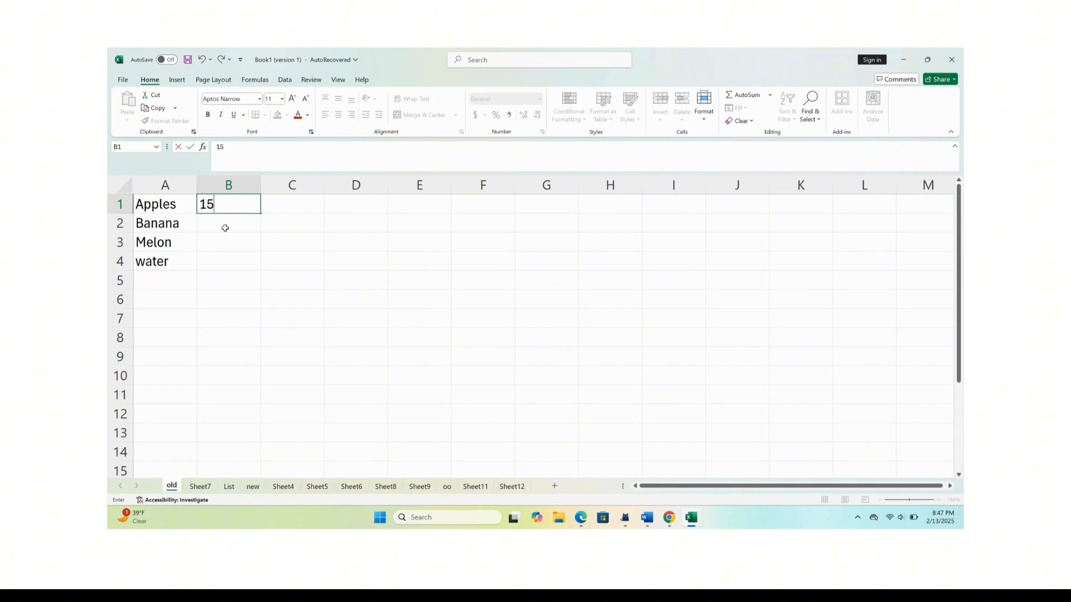
{"action": "left_click", "coordinate": [225, 228]}
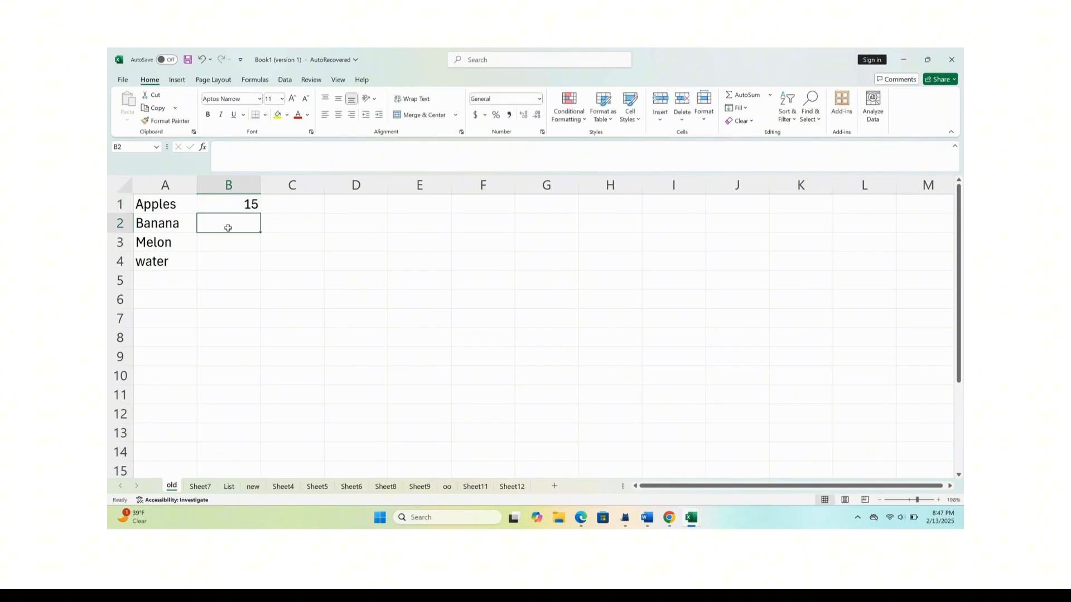
{"action": "type", "text": "13"}
{"action": "key", "text": "Return"}
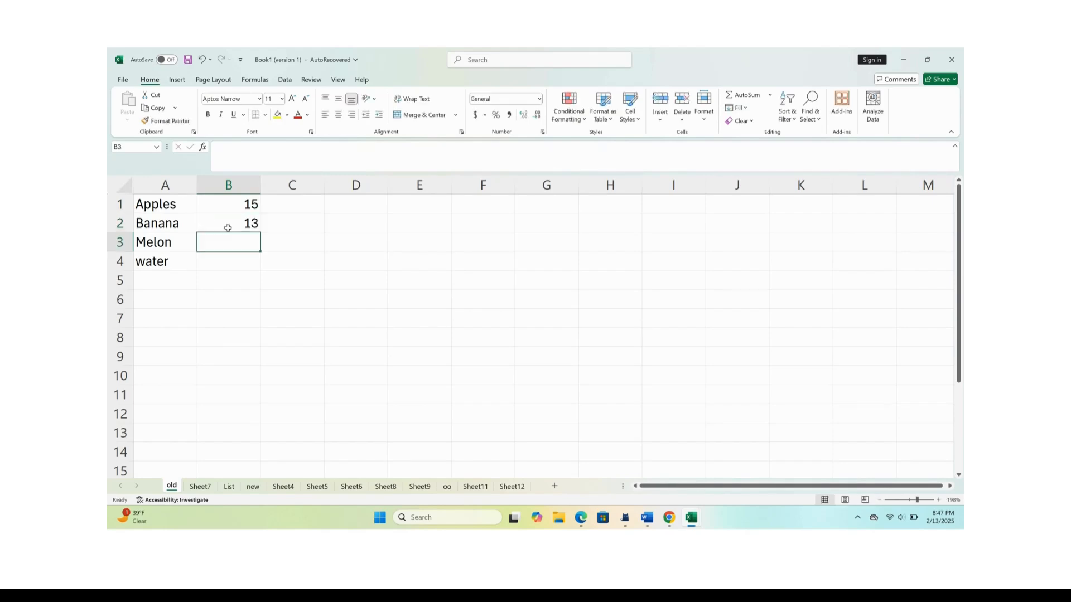
{"action": "type", "text": "56"}
{"action": "key", "text": "Return"}
{"action": "type", "text": "76"}
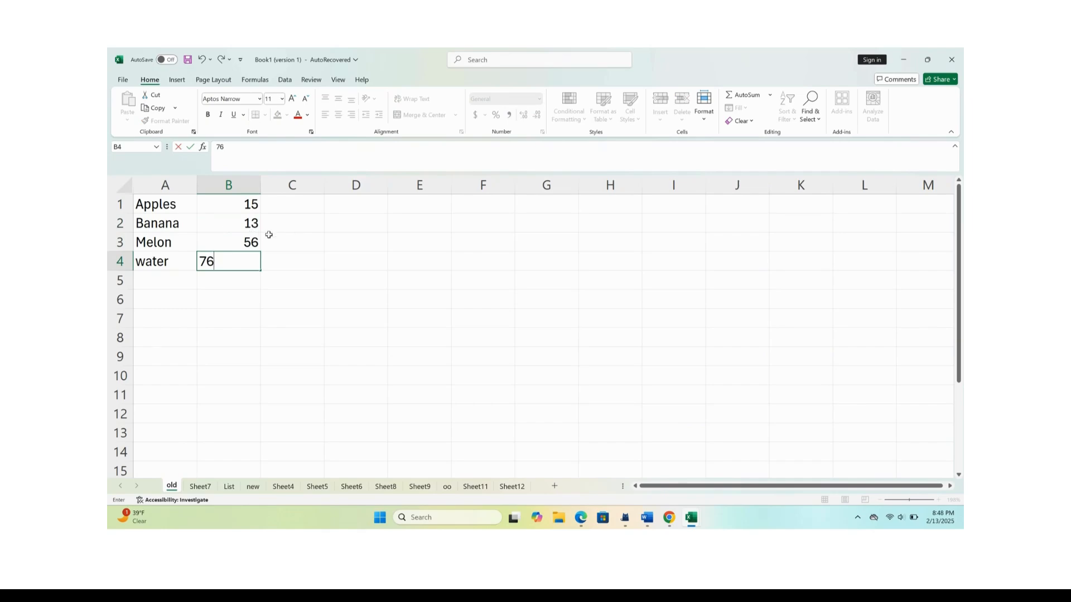
{"action": "left_click", "coordinate": [251, 282]}
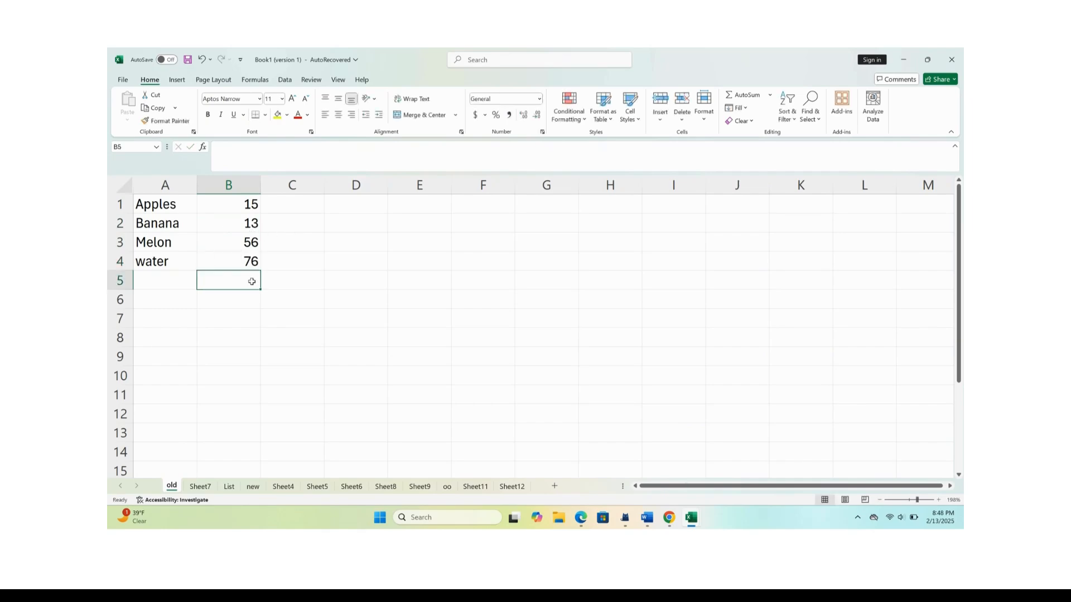
Fill C1 to C4 with the numbers 5, 7, 53 and 67.
{"action": "left_click", "coordinate": [305, 203]}
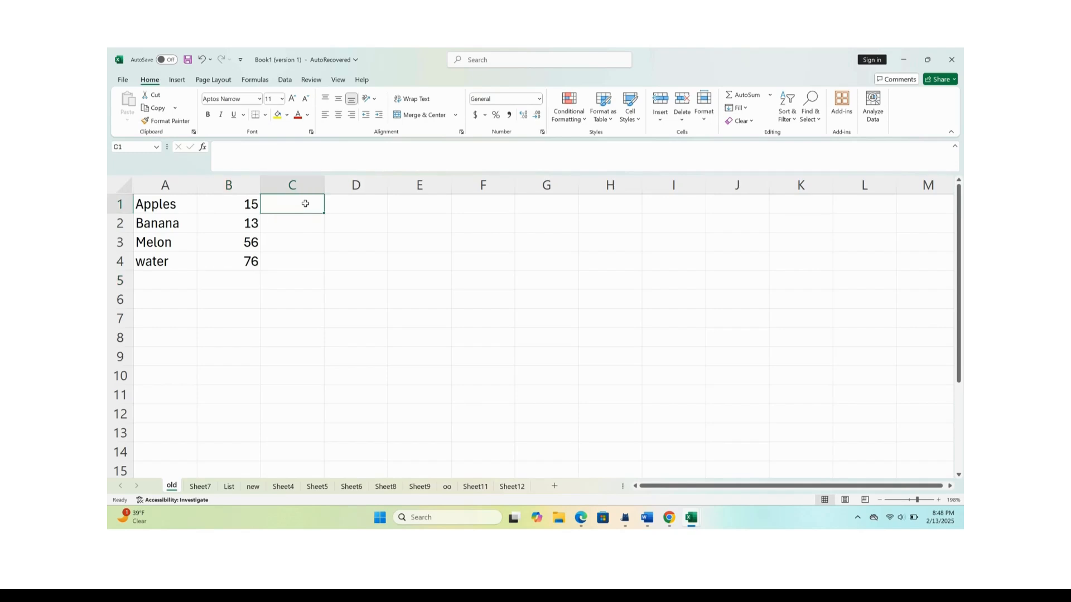
{"action": "type", "text": "5"}
{"action": "key", "text": "Return"}
{"action": "type", "text": "7"}
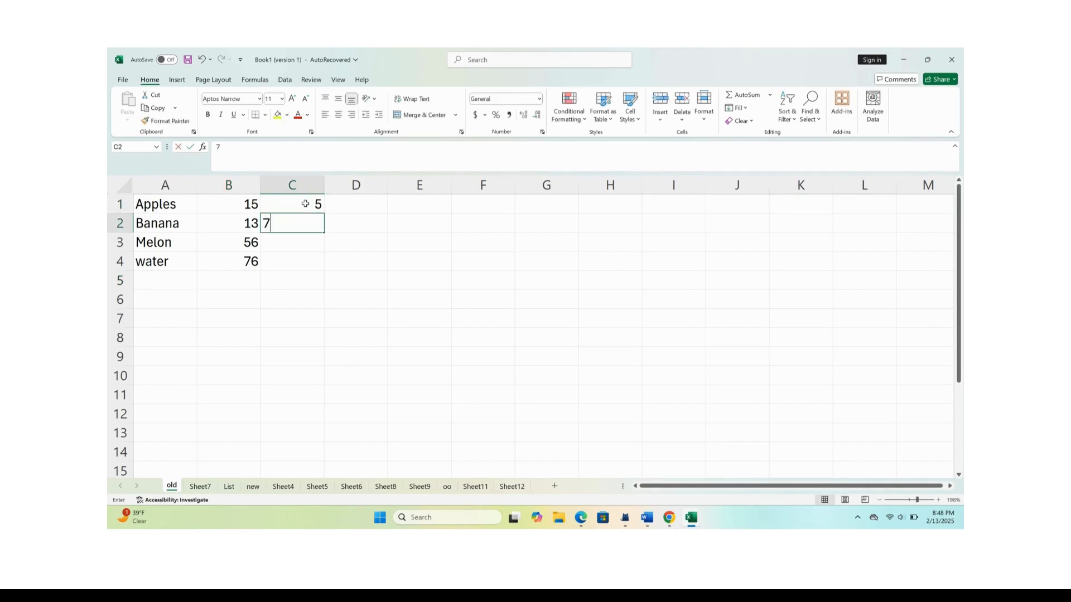
{"action": "key", "text": "Return"}
{"action": "type", "text": "53"}
{"action": "key", "text": "Return"}
{"action": "type", "text": "67"}
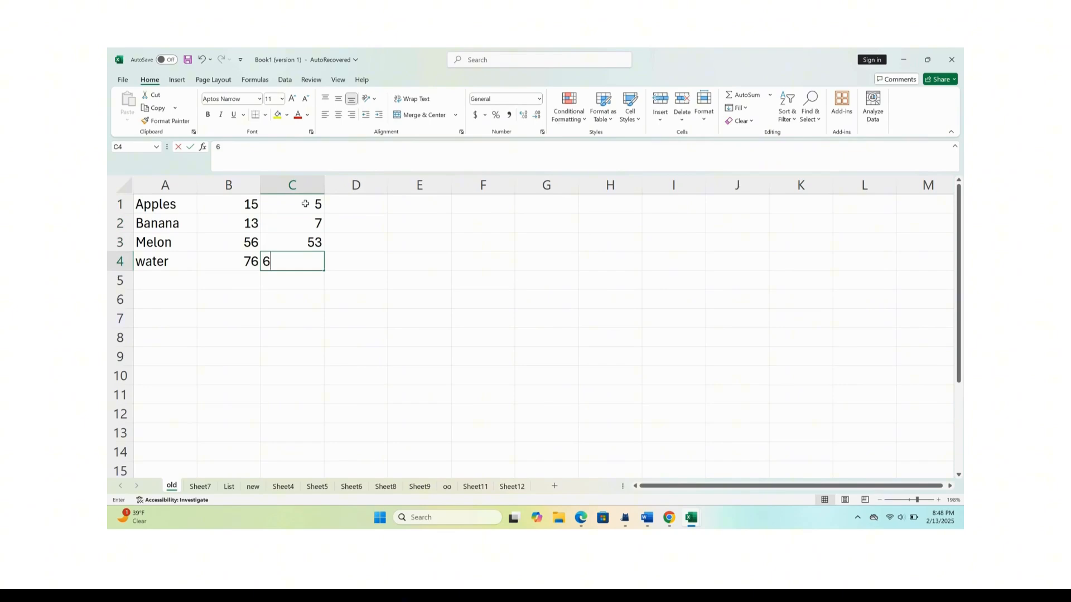
{"action": "key", "text": "Return"}
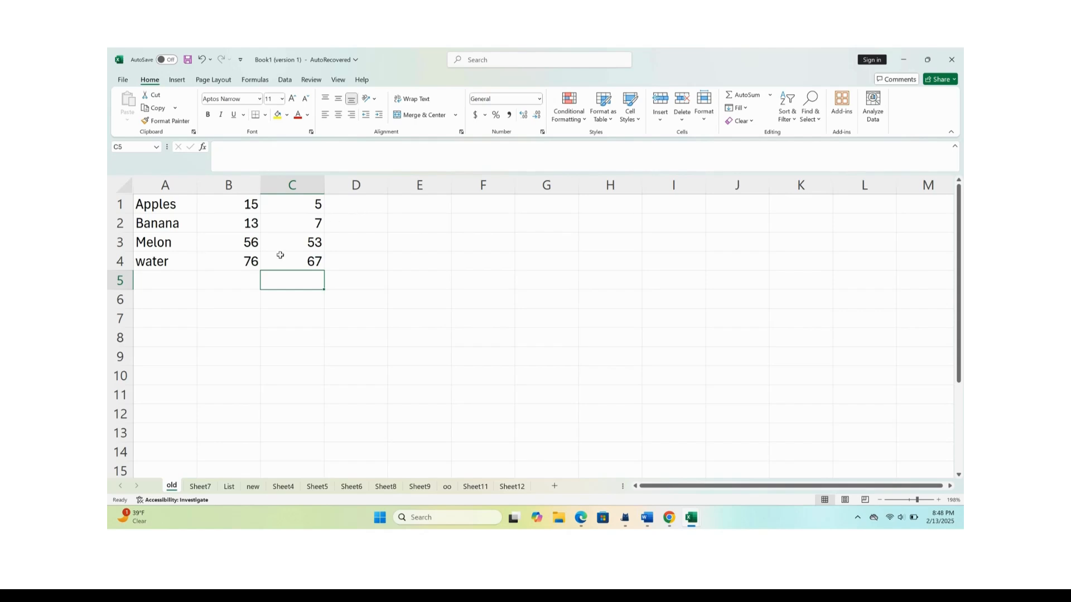
Total column B in cell B5 with the formula =sum(B1:B4), and select the result cell.
{"action": "left_click", "coordinate": [244, 277]}
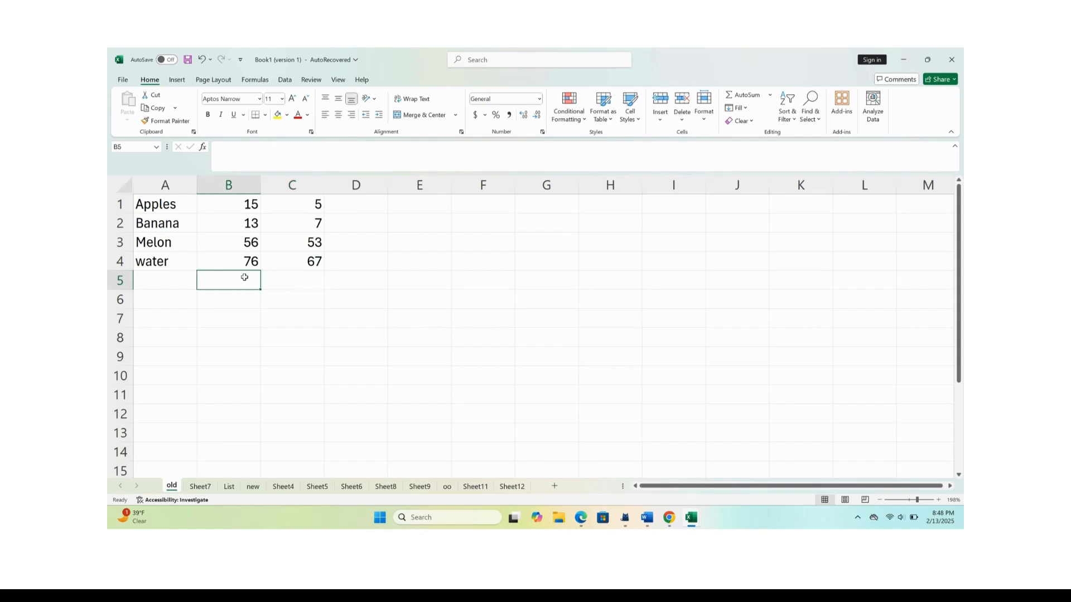
{"action": "type", "text": "="}
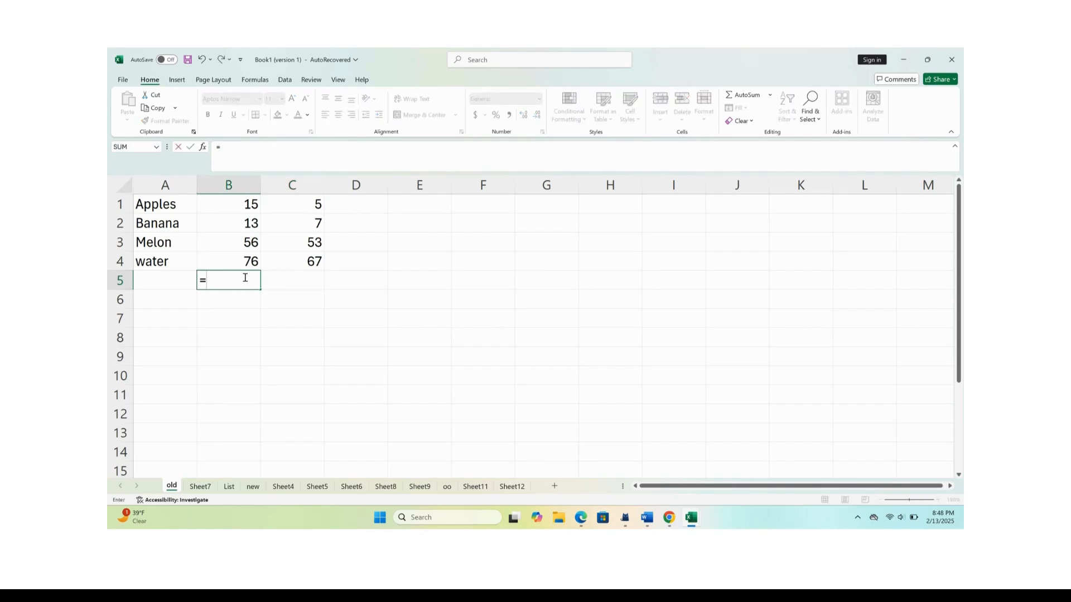
{"action": "type", "text": "su"}
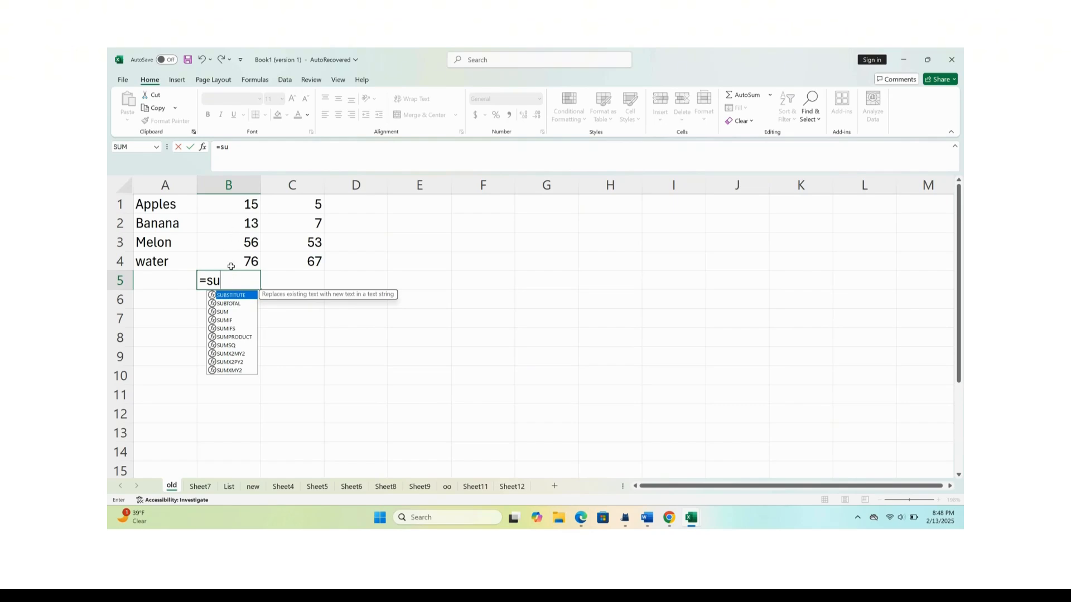
{"action": "type", "text": "m"}
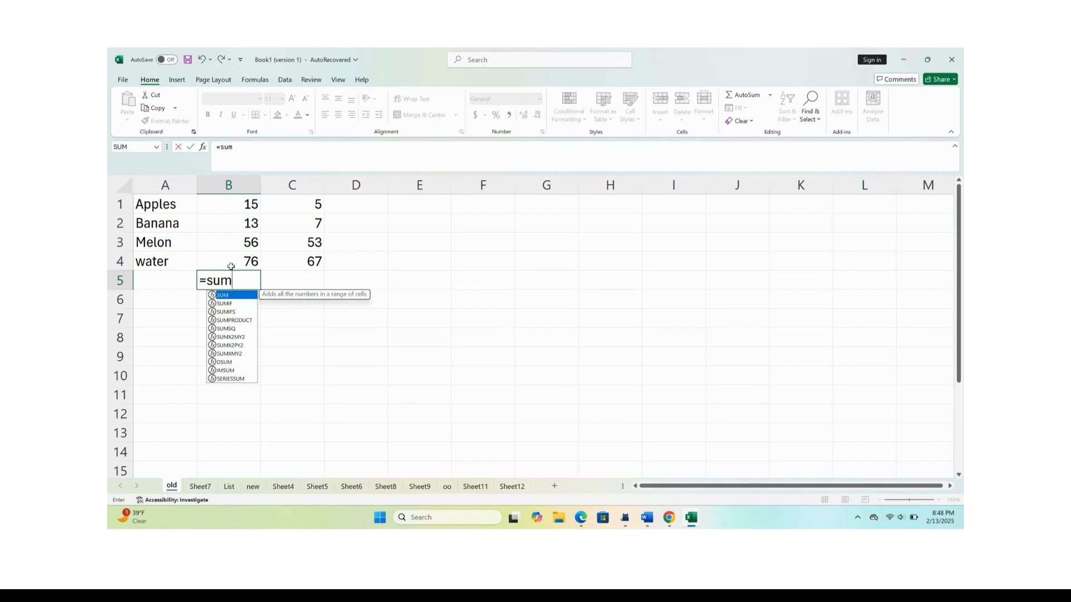
{"action": "type", "text": "("}
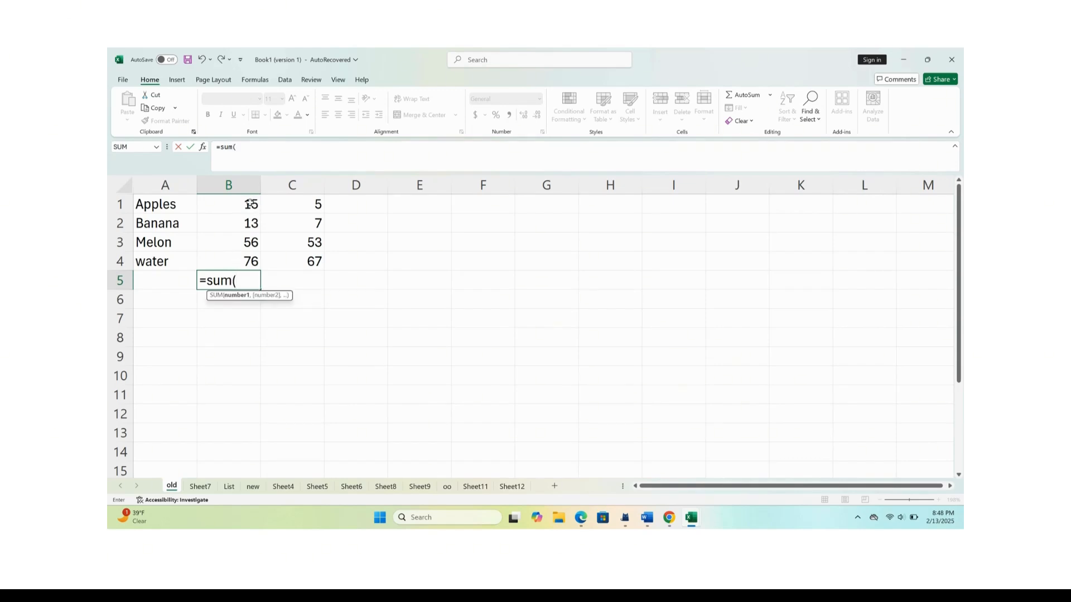
{"action": "left_click_drag", "start_coordinate": [250, 204], "coordinate": [243, 257]}
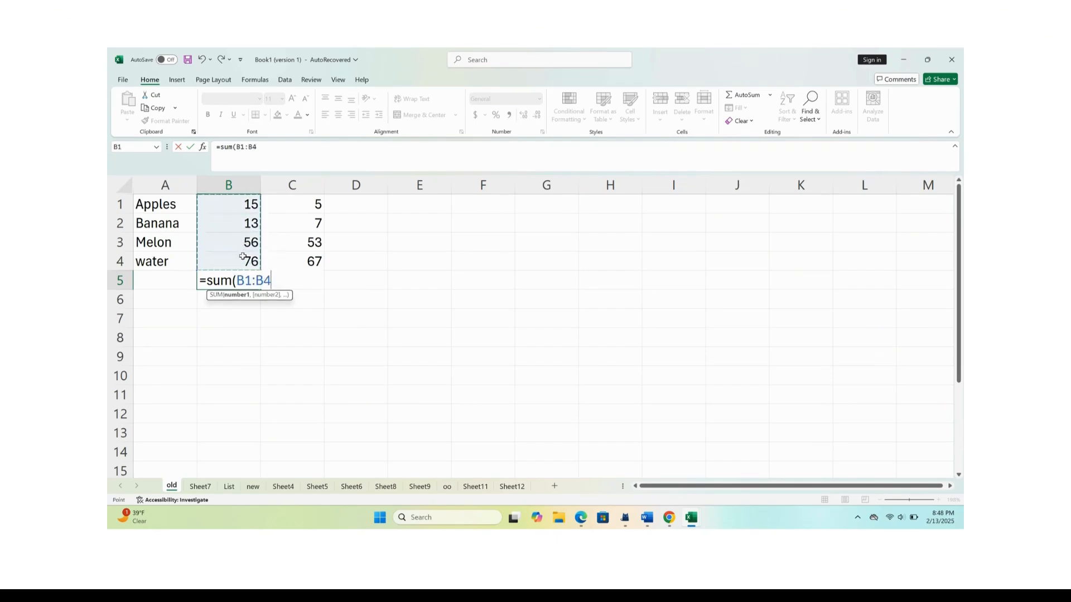
{"action": "type", "text": ")"}
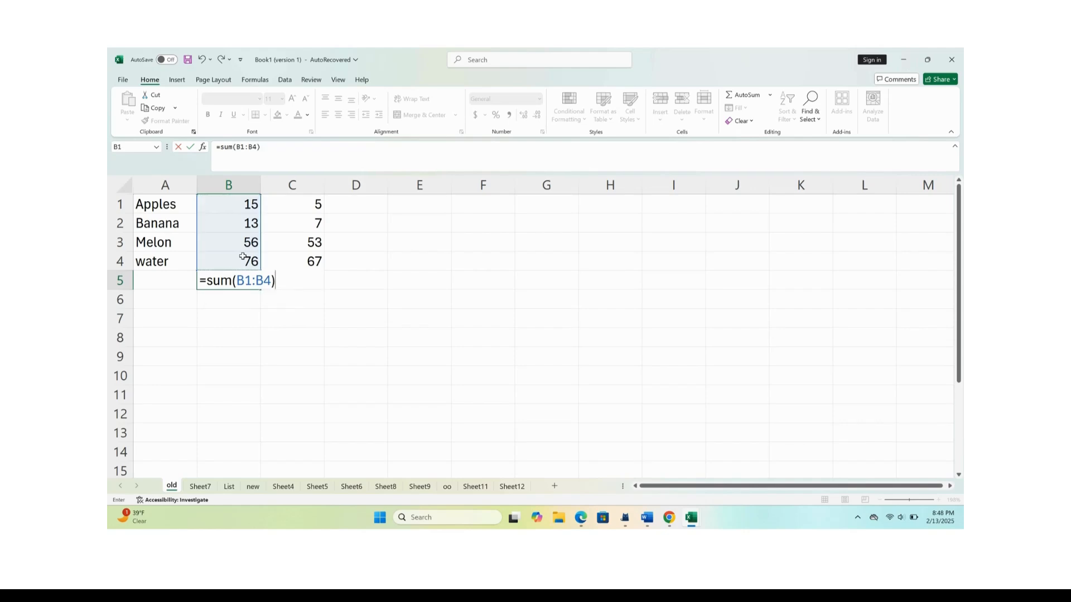
{"action": "key", "text": "Return"}
{"action": "left_click", "coordinate": [252, 284]}
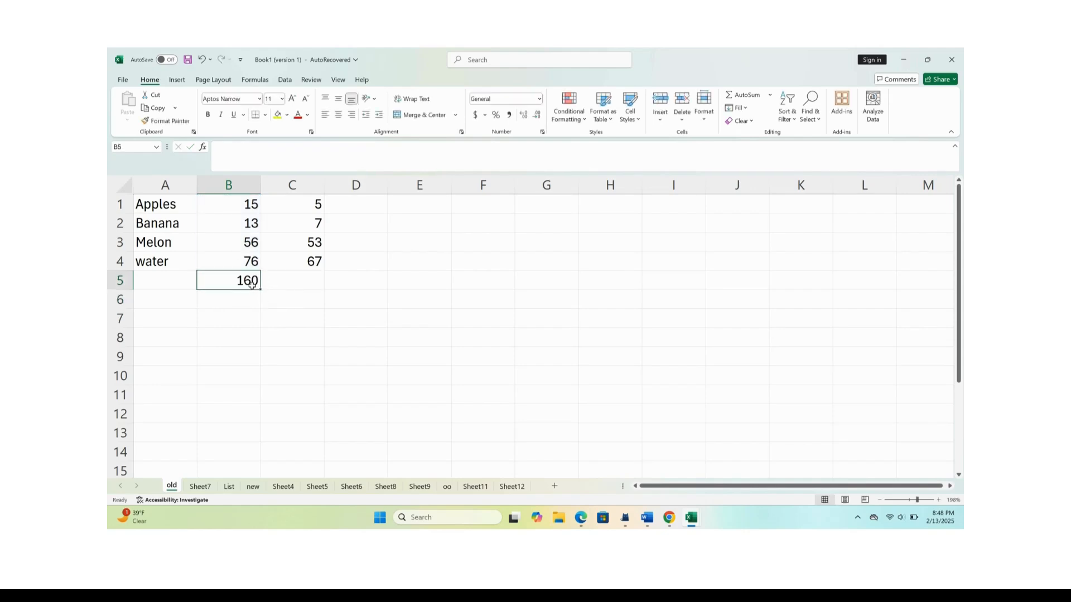
Add the first two numbers of column C in cell D1 with the formula =c1+c2, and select the result cell.
{"action": "left_click", "coordinate": [286, 284]}
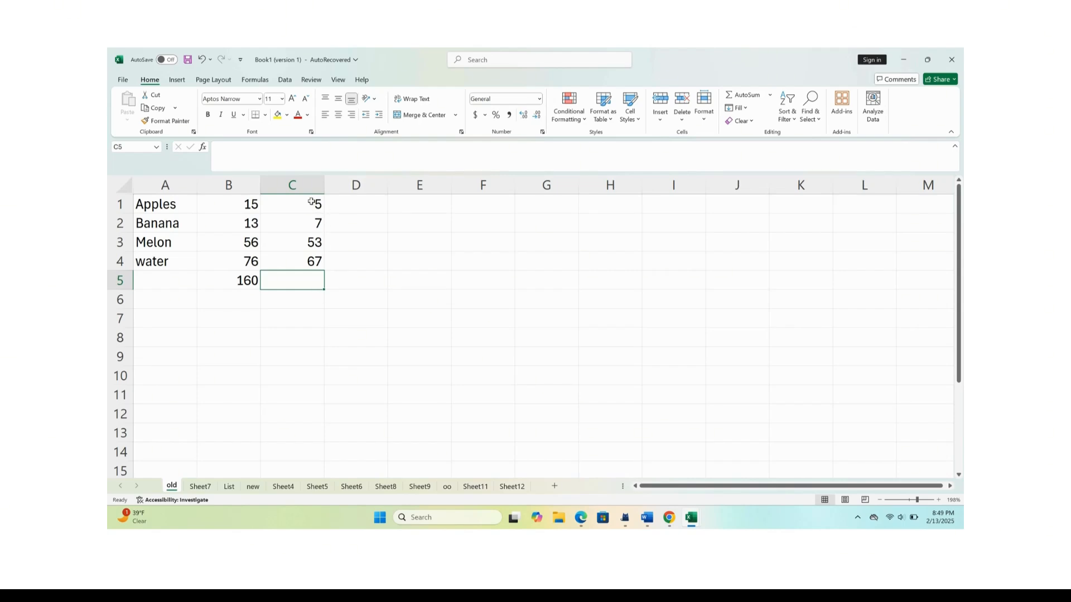
{"action": "left_click_drag", "start_coordinate": [311, 205], "coordinate": [315, 223]}
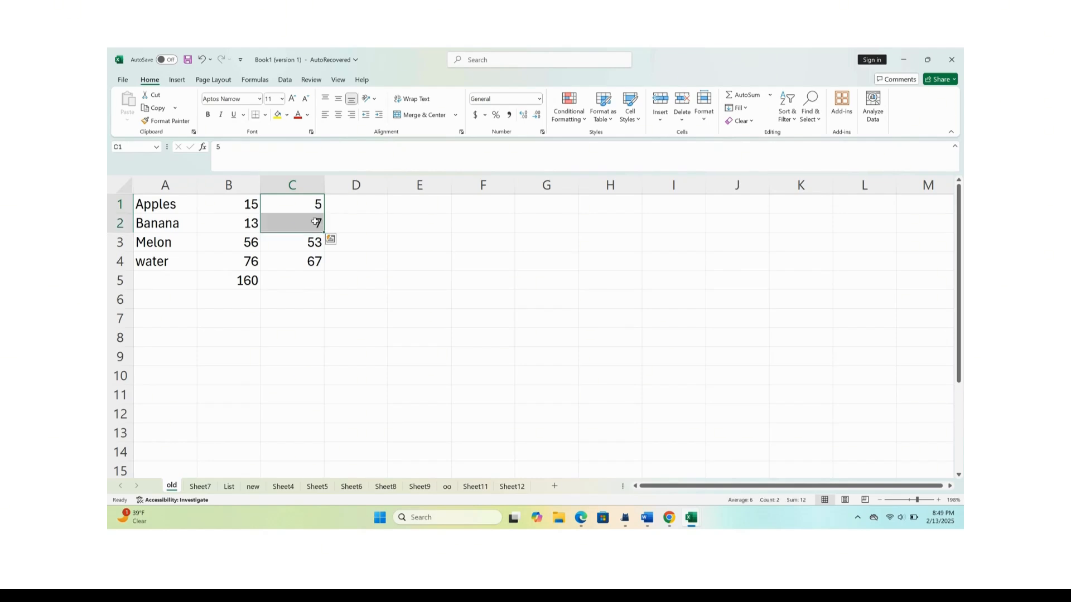
{"action": "left_click", "coordinate": [356, 209]}
{"action": "type", "text": "="}
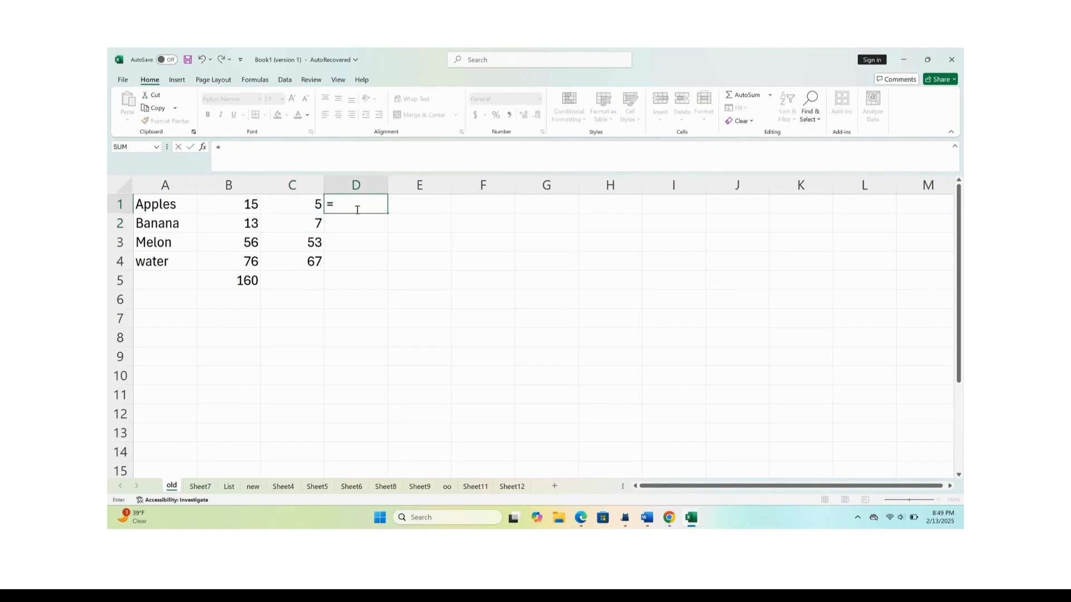
{"action": "type", "text": "c1"}
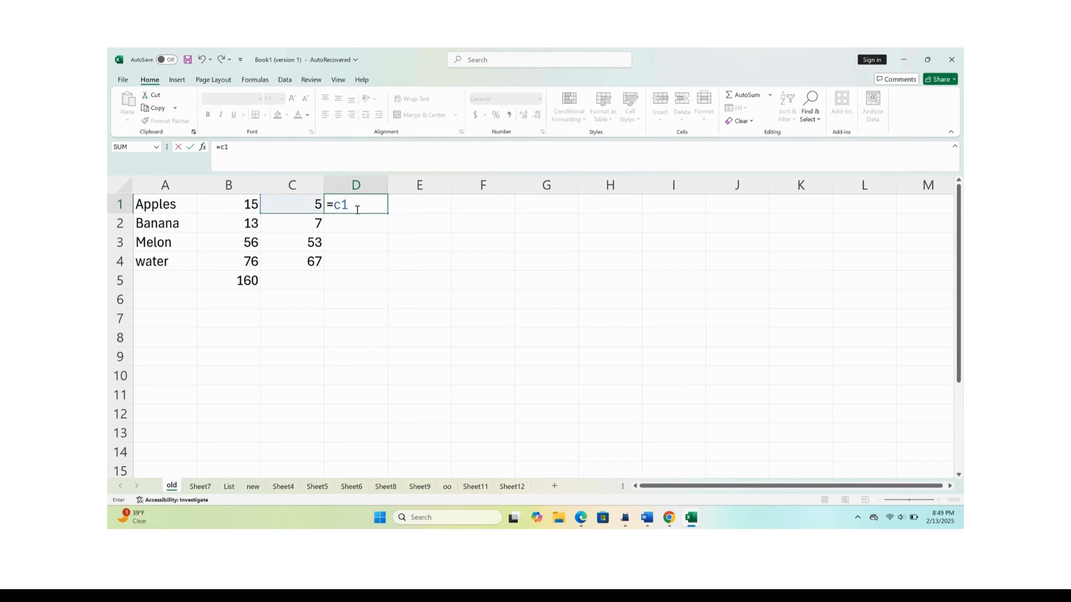
{"action": "type", "text": "+c2"}
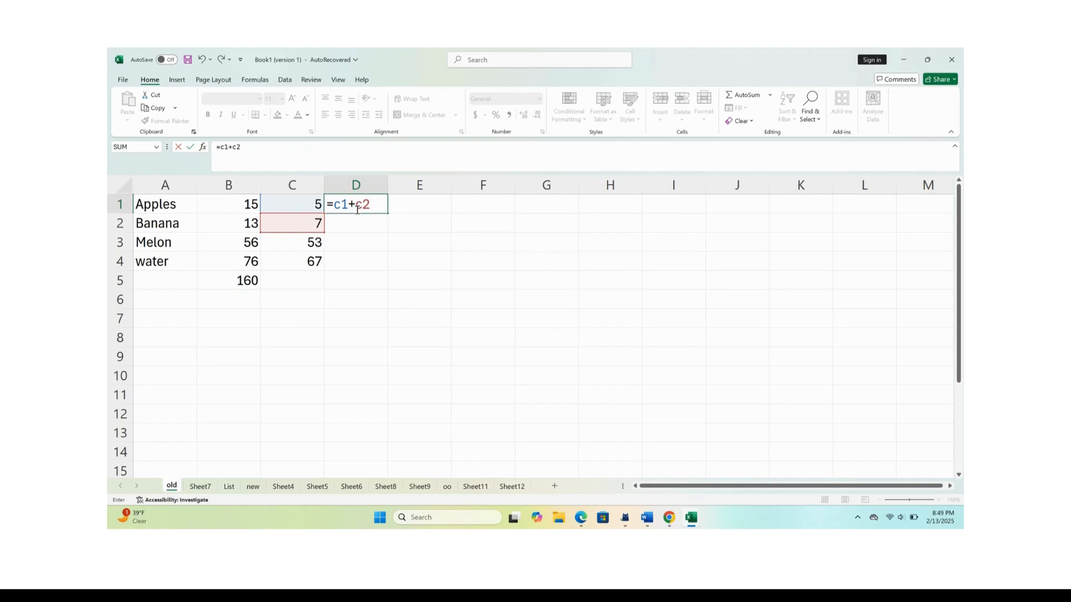
{"action": "key", "text": "Return"}
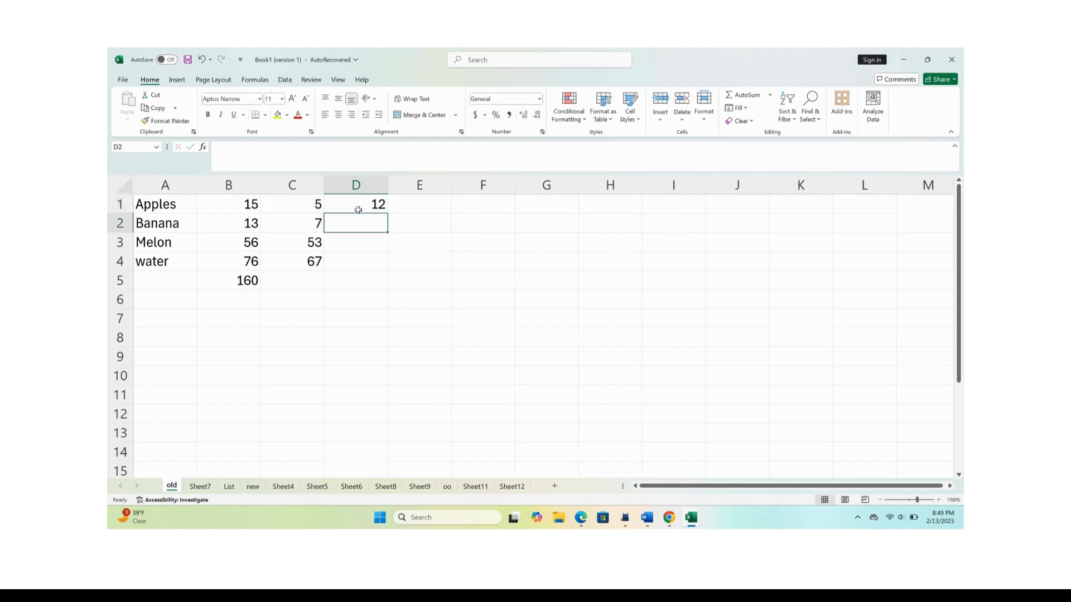
{"action": "left_click", "coordinate": [378, 203]}
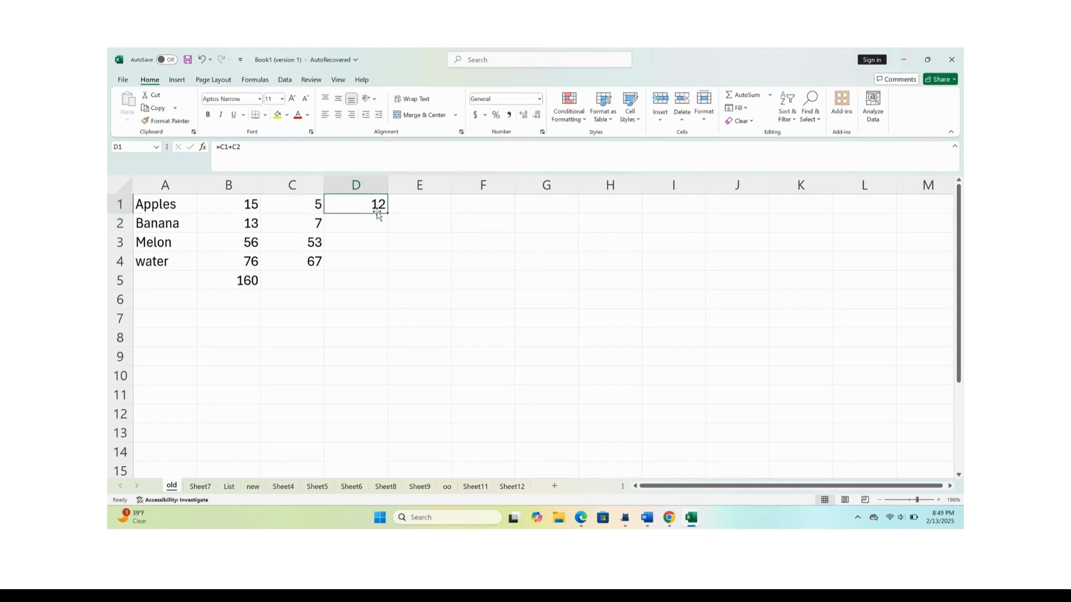
Copy the sum formula from B5 across into C5 to total column C, and select cell D1.
{"action": "left_click_drag", "start_coordinate": [312, 205], "coordinate": [313, 223]}
{"action": "left_click", "coordinate": [360, 201]}
{"action": "left_click", "coordinate": [312, 285]}
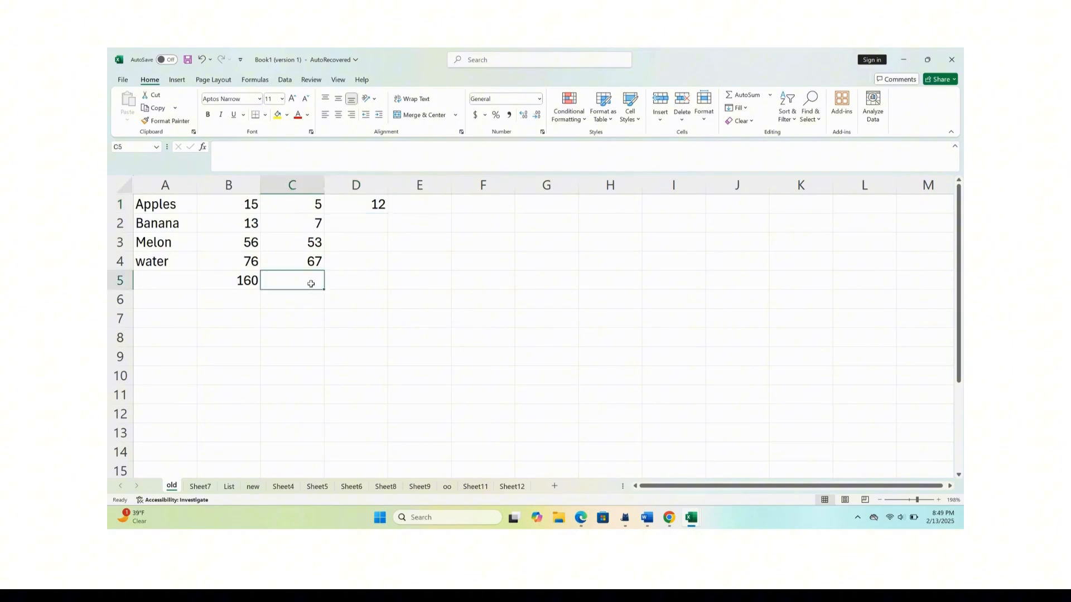
{"action": "left_click", "coordinate": [253, 282]}
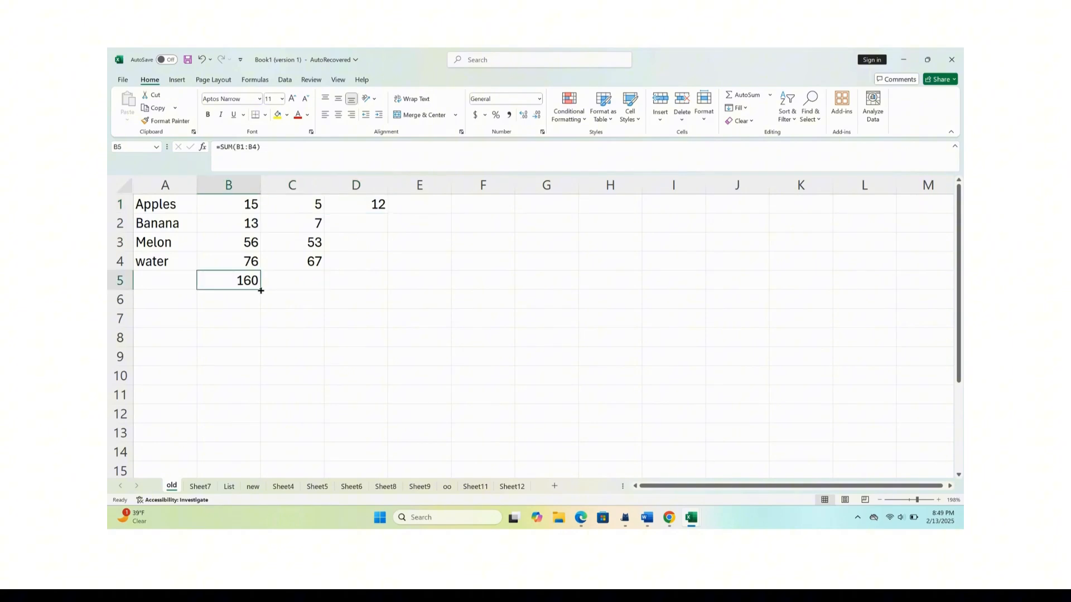
{"action": "left_click_drag", "start_coordinate": [260, 291], "coordinate": [305, 291]}
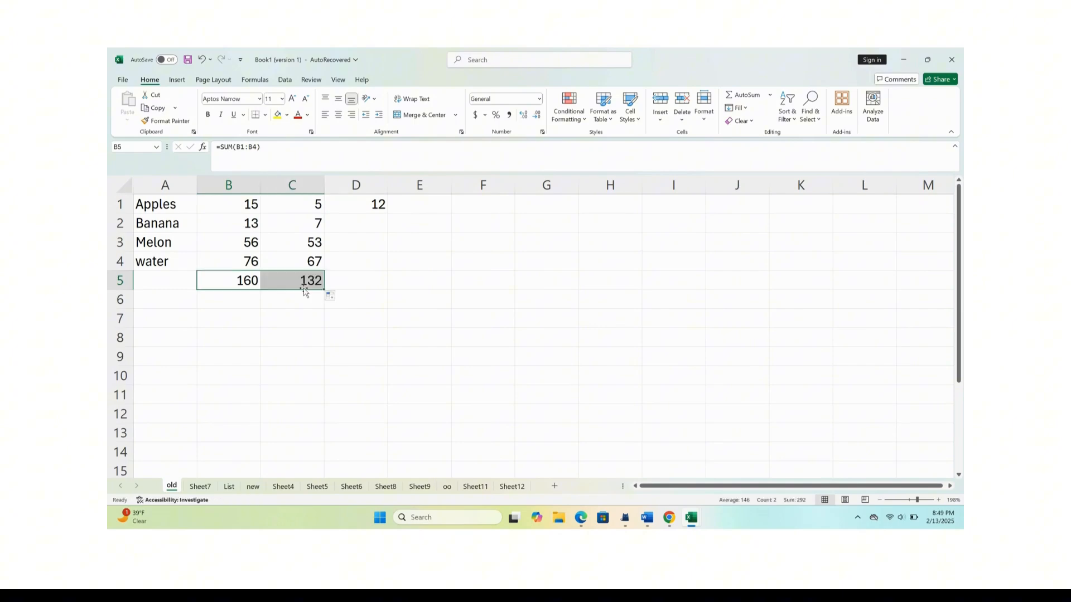
{"action": "left_click", "coordinate": [395, 314]}
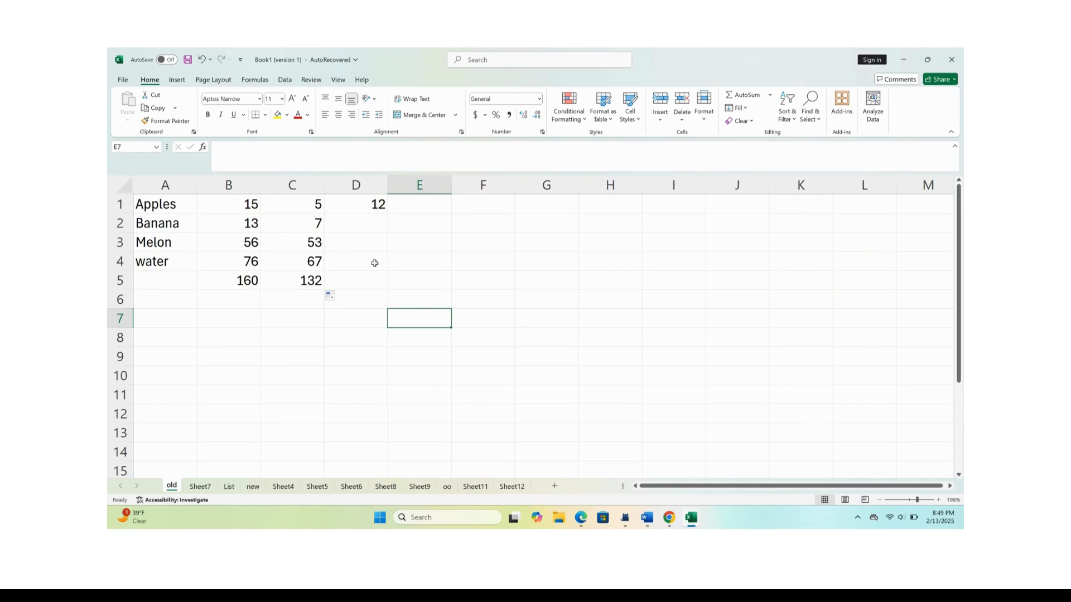
{"action": "left_click", "coordinate": [368, 211]}
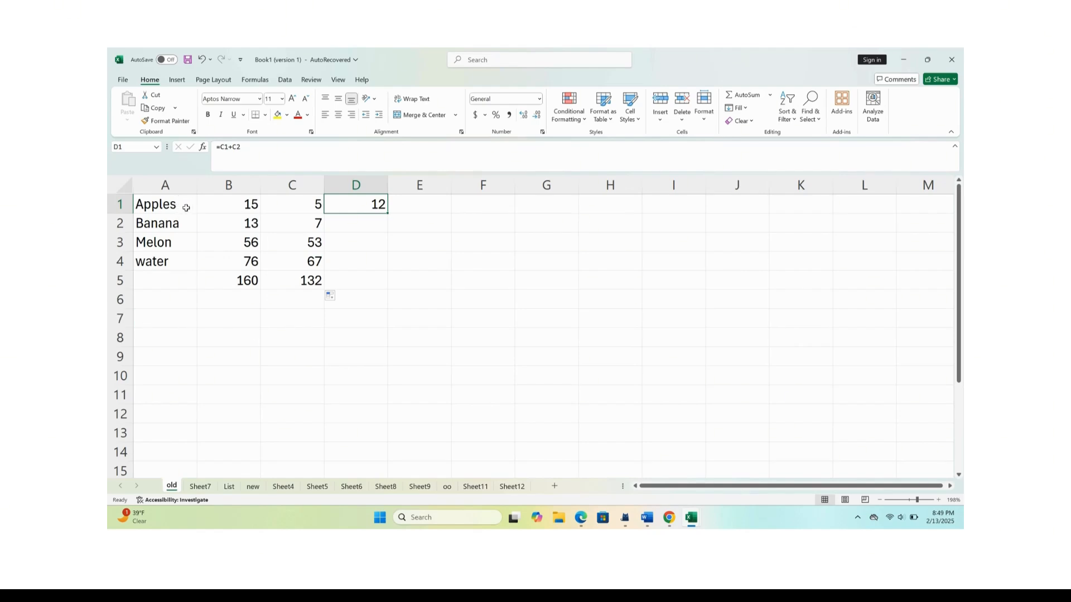
Clear the item names in A1:A4, and undo the deletion.
{"action": "left_click_drag", "start_coordinate": [190, 206], "coordinate": [188, 260]}
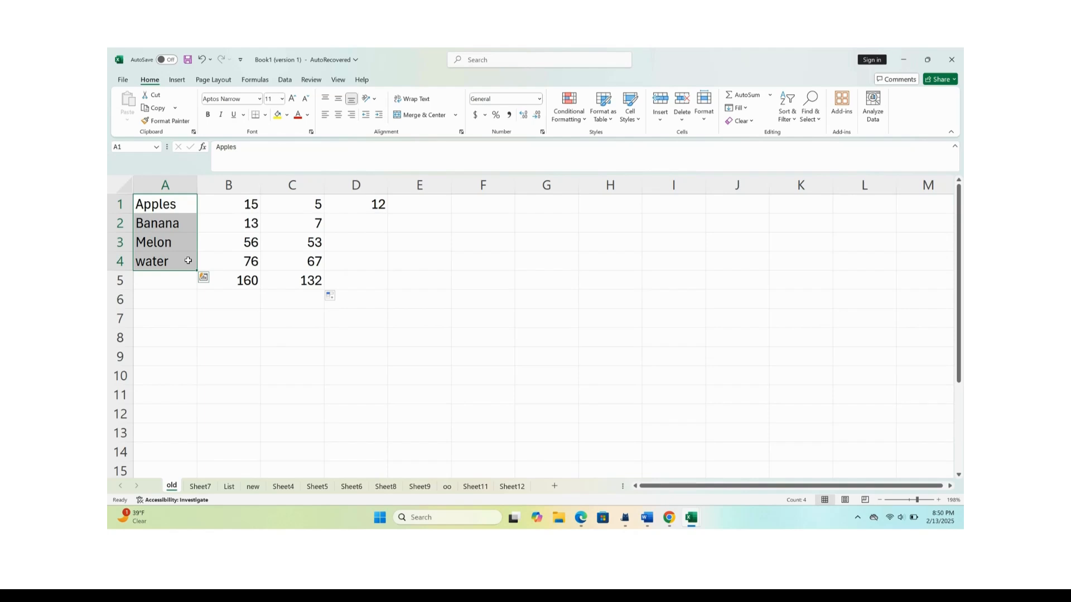
{"action": "key", "text": "Delete"}
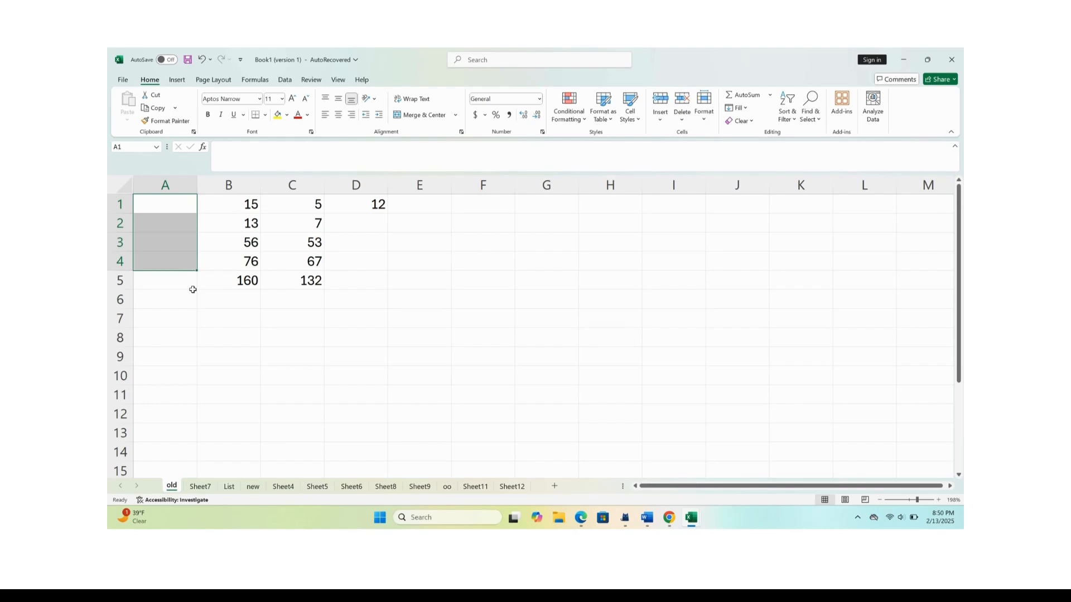
{"action": "left_click", "coordinate": [201, 59]}
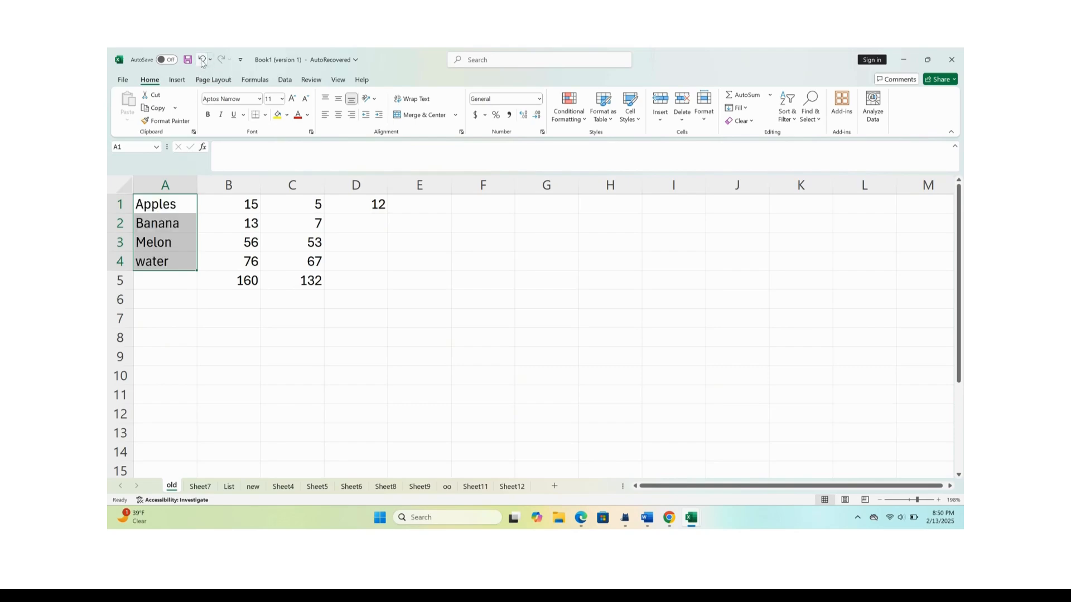
{"action": "left_click", "coordinate": [205, 219]}
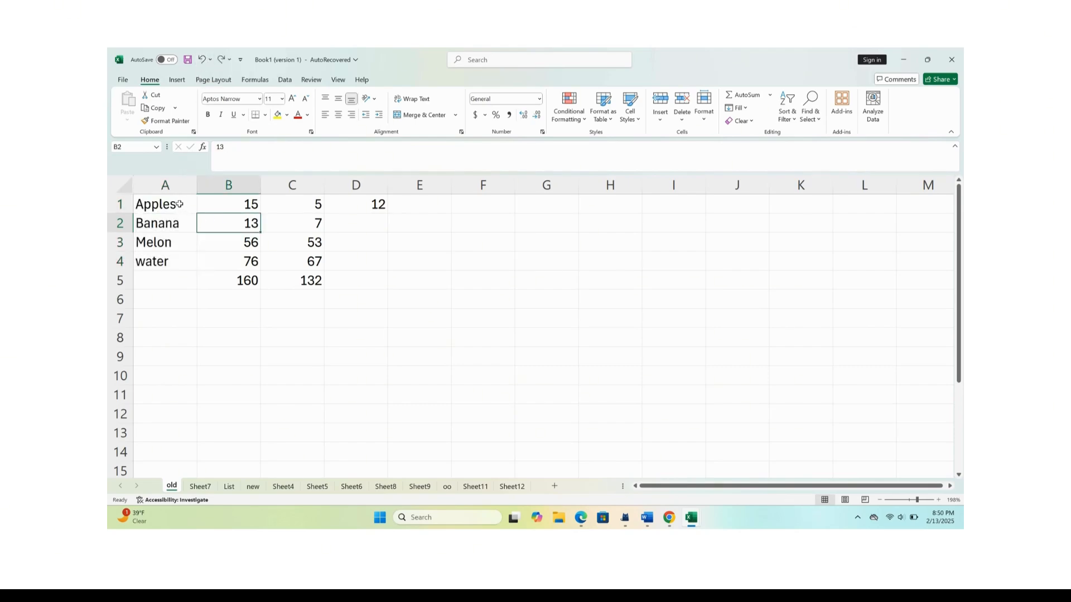
Delete the whole of column A, and undo the column deletion.
{"action": "left_click", "coordinate": [170, 183]}
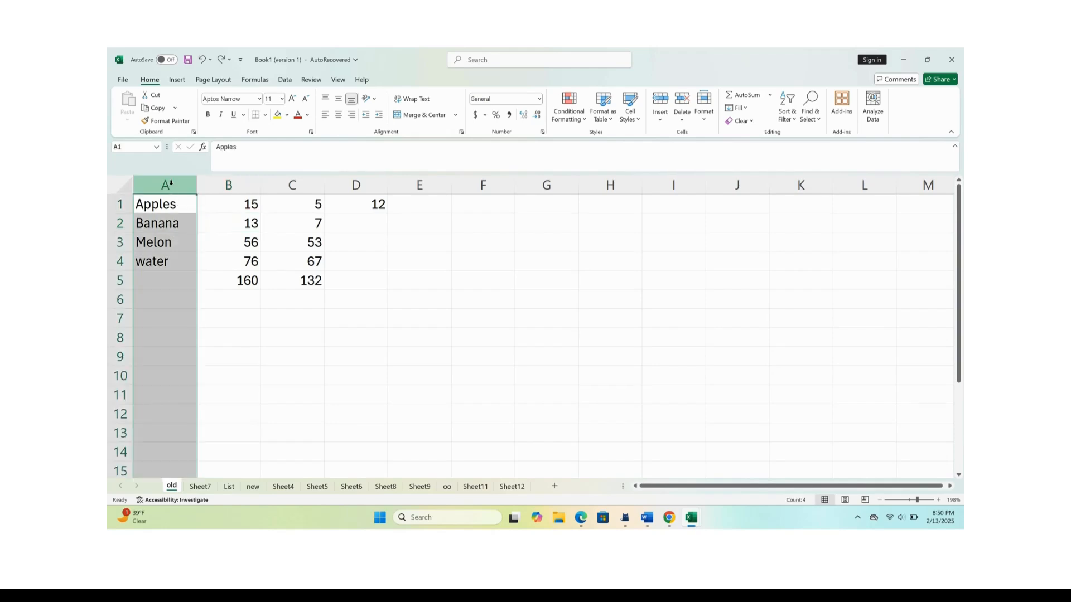
{"action": "right_click", "coordinate": [171, 184]}
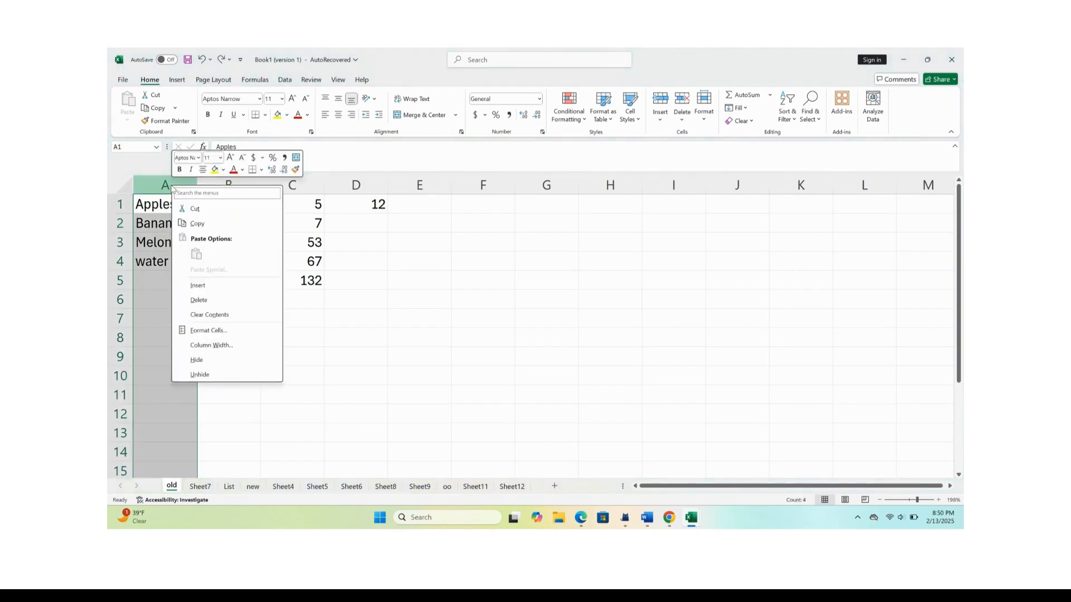
{"action": "left_click", "coordinate": [215, 302]}
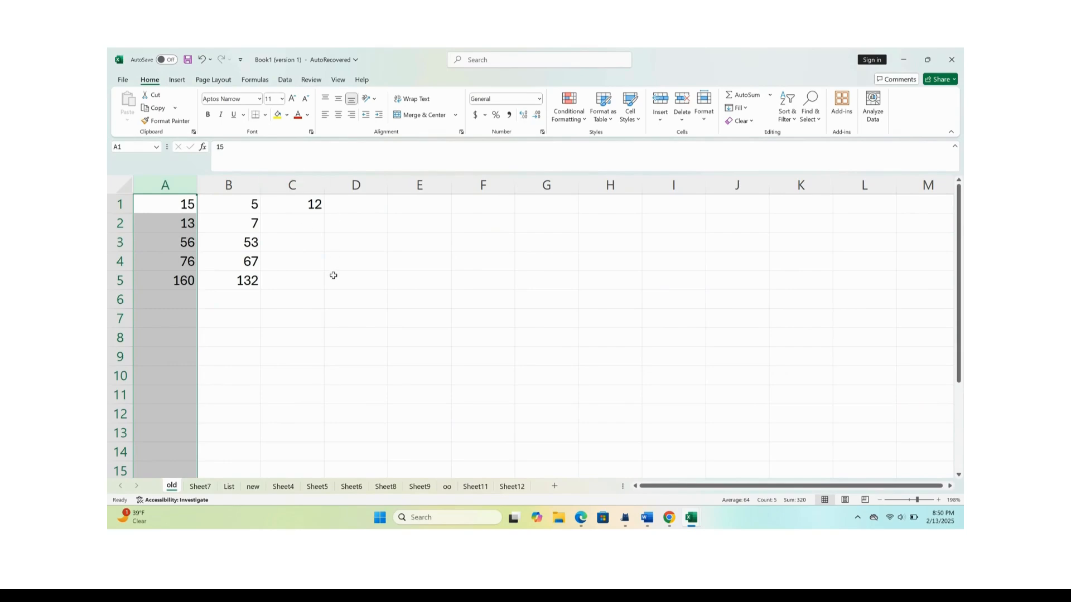
{"action": "left_click", "coordinate": [202, 60]}
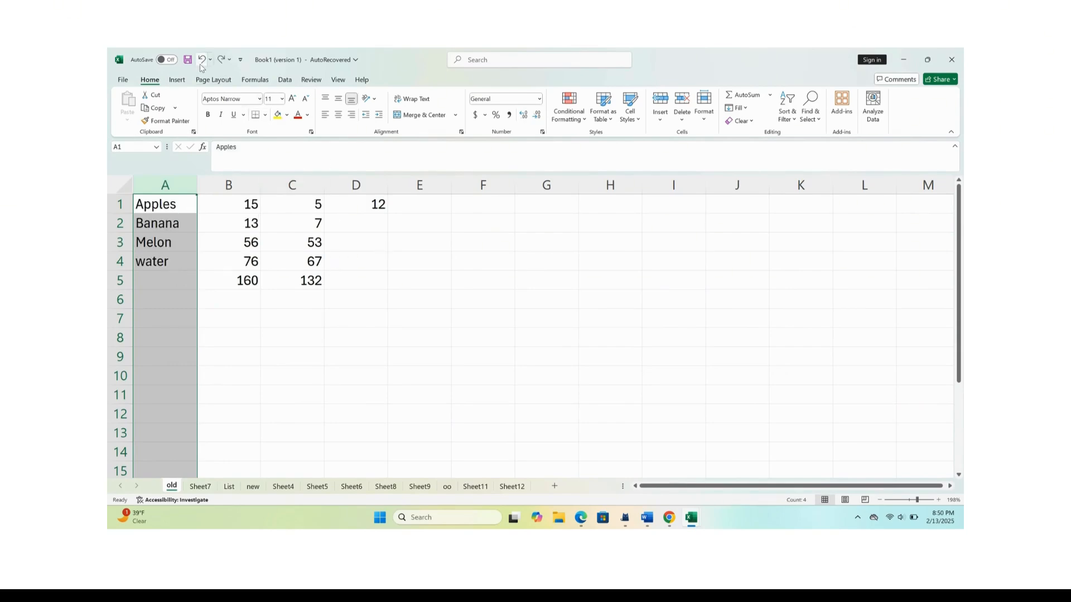
{"action": "left_click", "coordinate": [299, 312]}
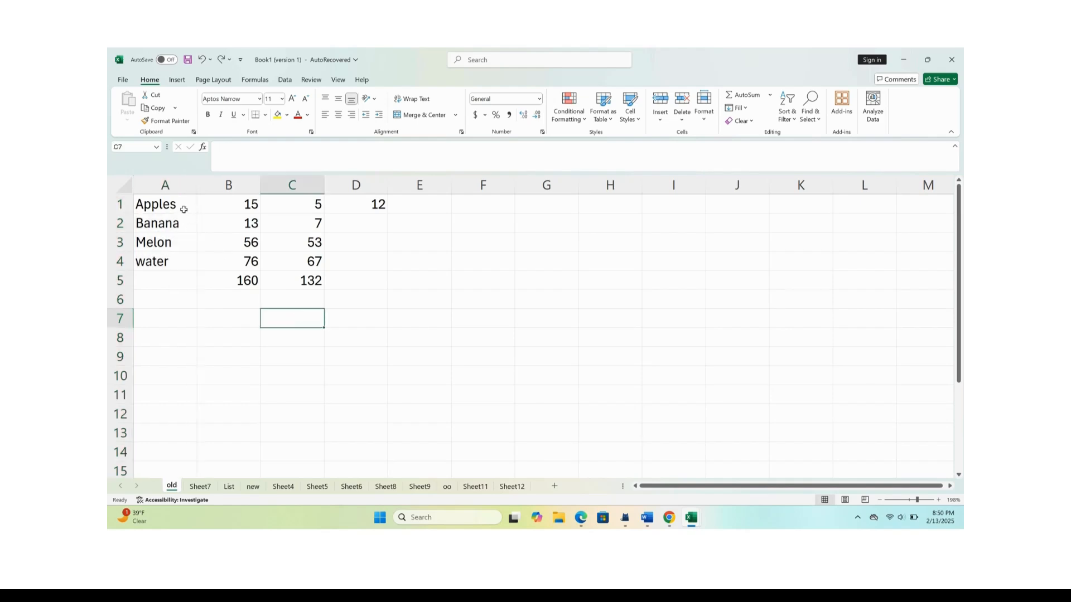
Copy the item names from A1:A4 into column E, starting at cell E1.
{"action": "left_click_drag", "start_coordinate": [183, 209], "coordinate": [181, 259]}
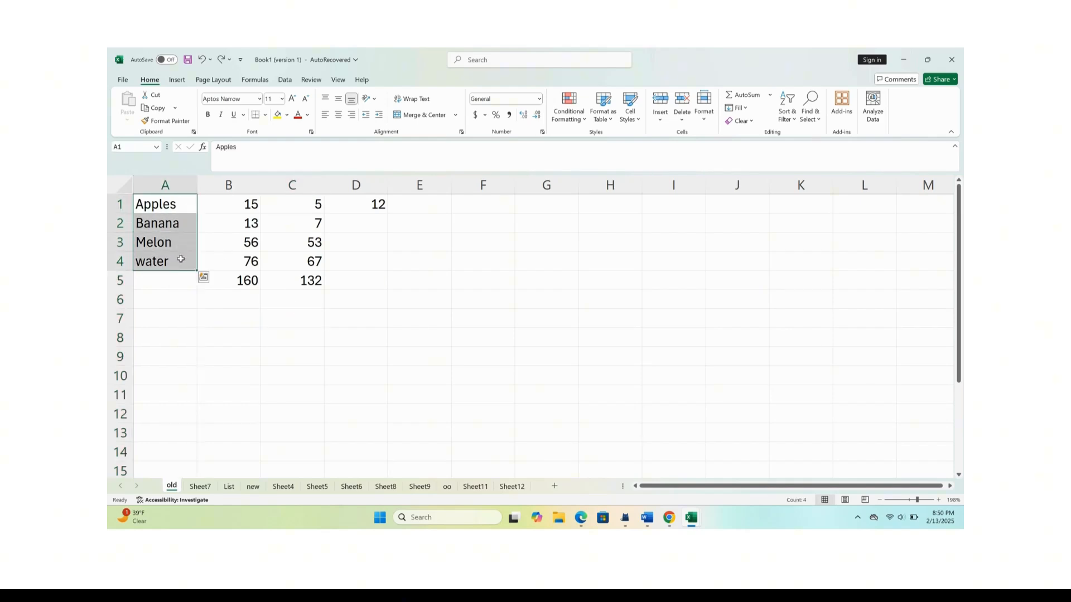
{"action": "key", "text": "ctrl+c"}
{"action": "left_click", "coordinate": [430, 207]}
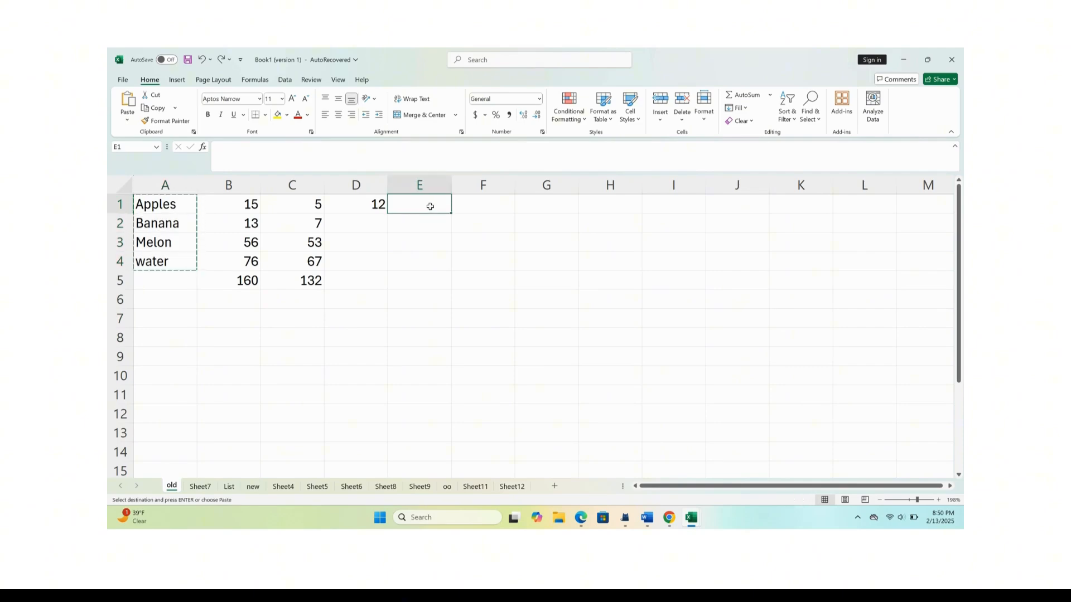
{"action": "key", "text": "ctrl+v"}
{"action": "left_click", "coordinate": [510, 226]}
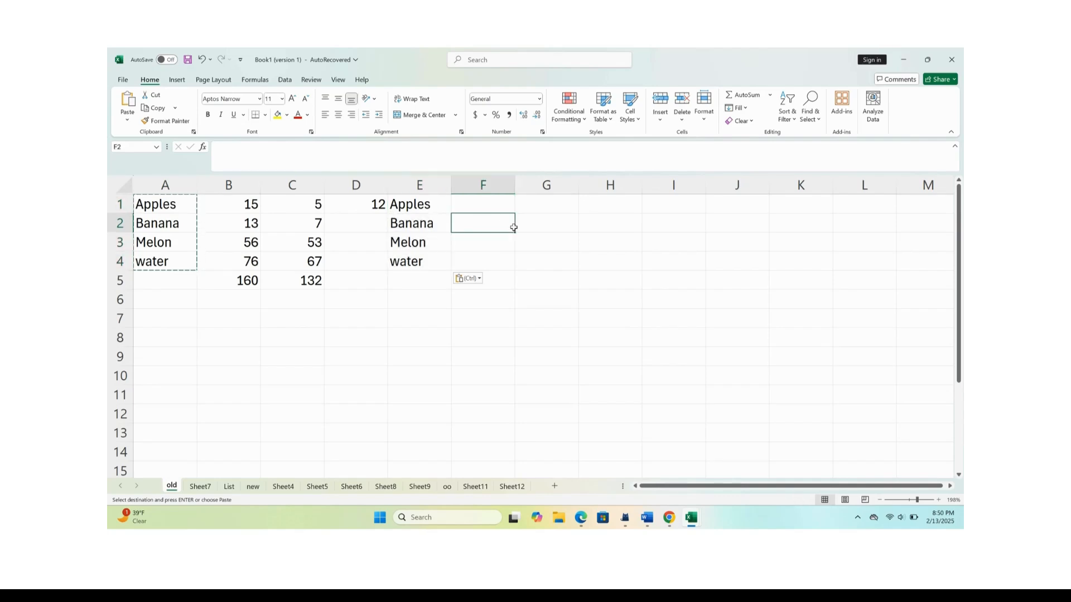
Narrow column E below the width of its text, and widen it manually to fit the copied names.
{"action": "left_click_drag", "start_coordinate": [451, 183], "coordinate": [417, 182]}
{"action": "left_click", "coordinate": [511, 297]}
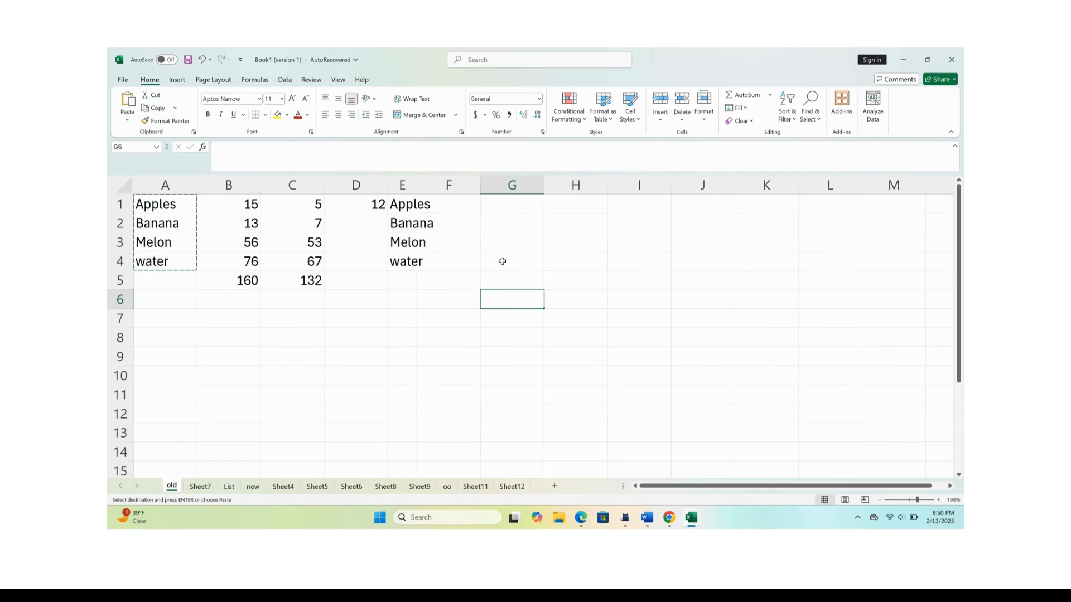
{"action": "left_click", "coordinate": [410, 338]}
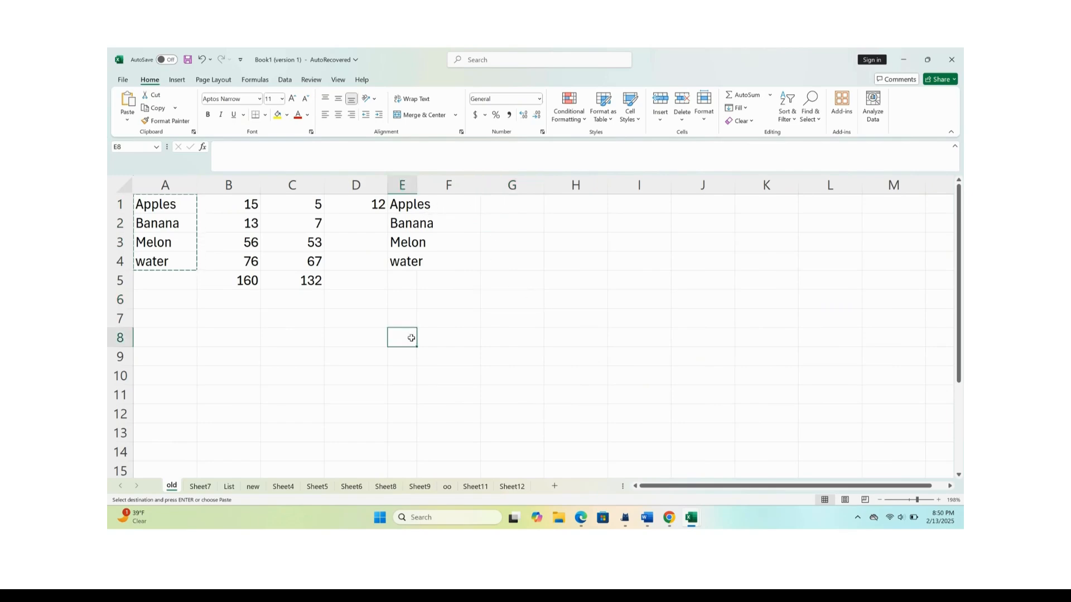
{"action": "left_click", "coordinate": [409, 185]}
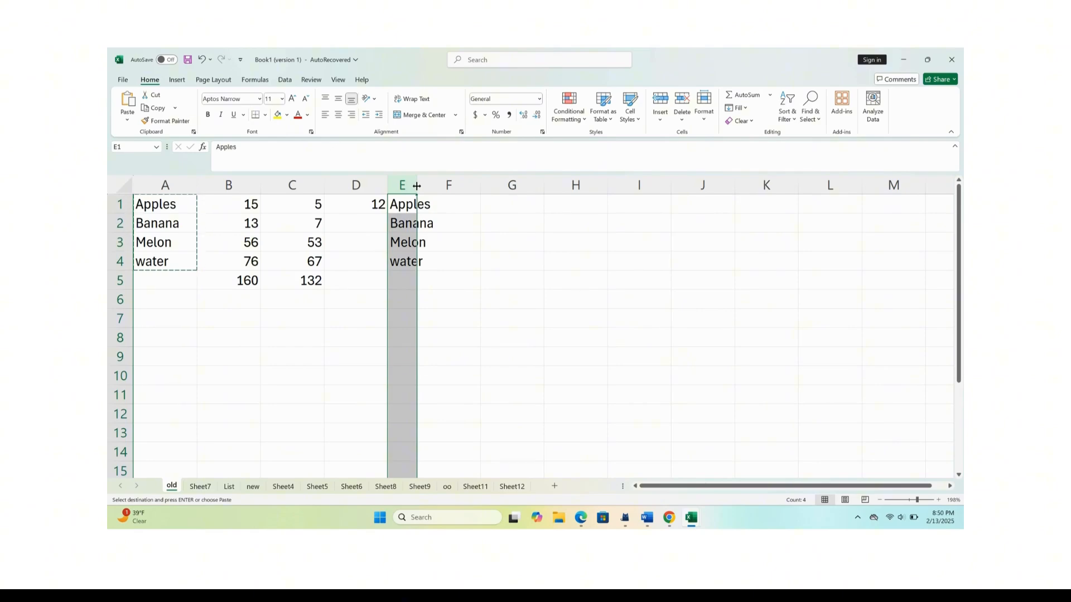
{"action": "left_click_drag", "start_coordinate": [417, 186], "coordinate": [436, 185]}
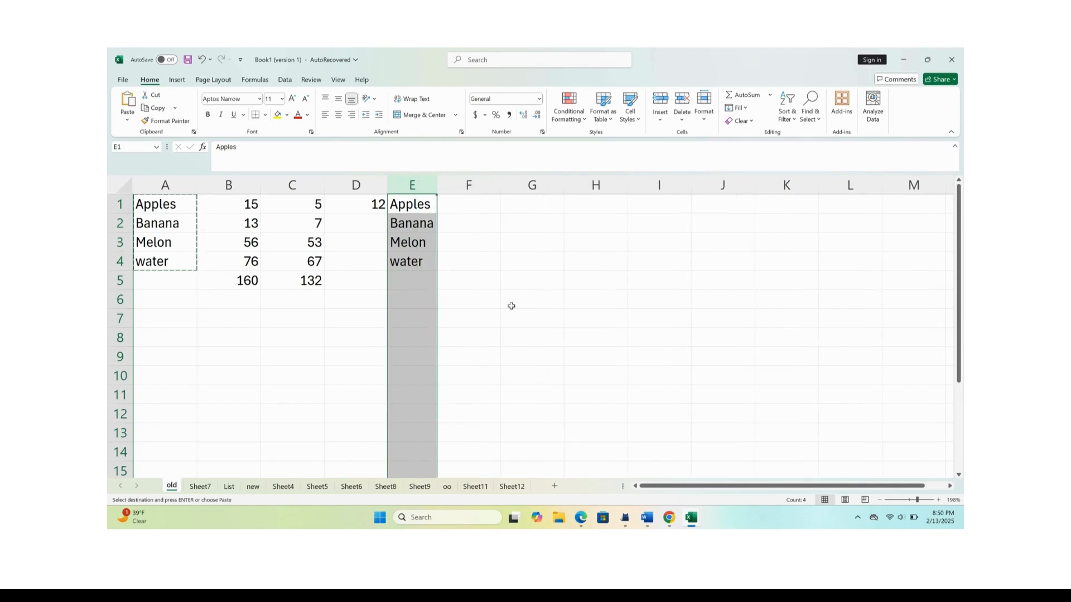
{"action": "left_click", "coordinate": [536, 333]}
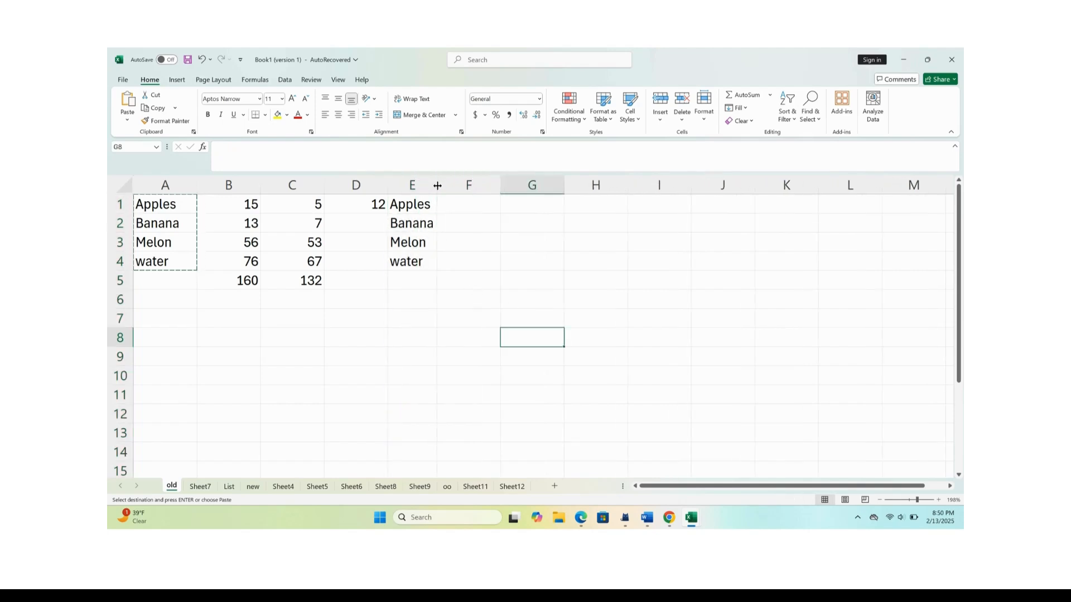
{"action": "double_click", "coordinate": [377, 382]}
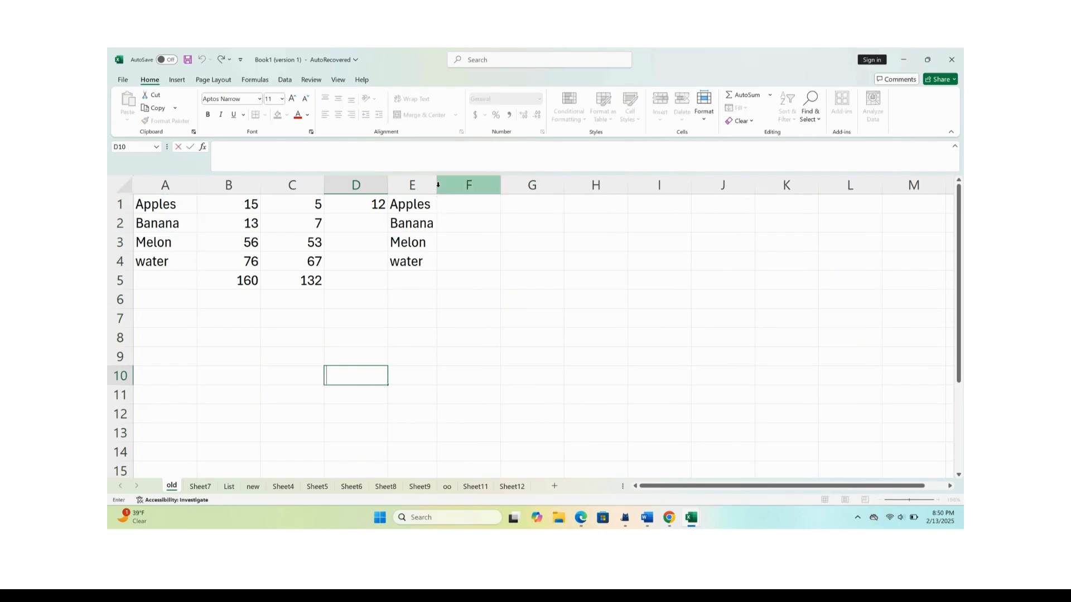
{"action": "left_click", "coordinate": [431, 338]}
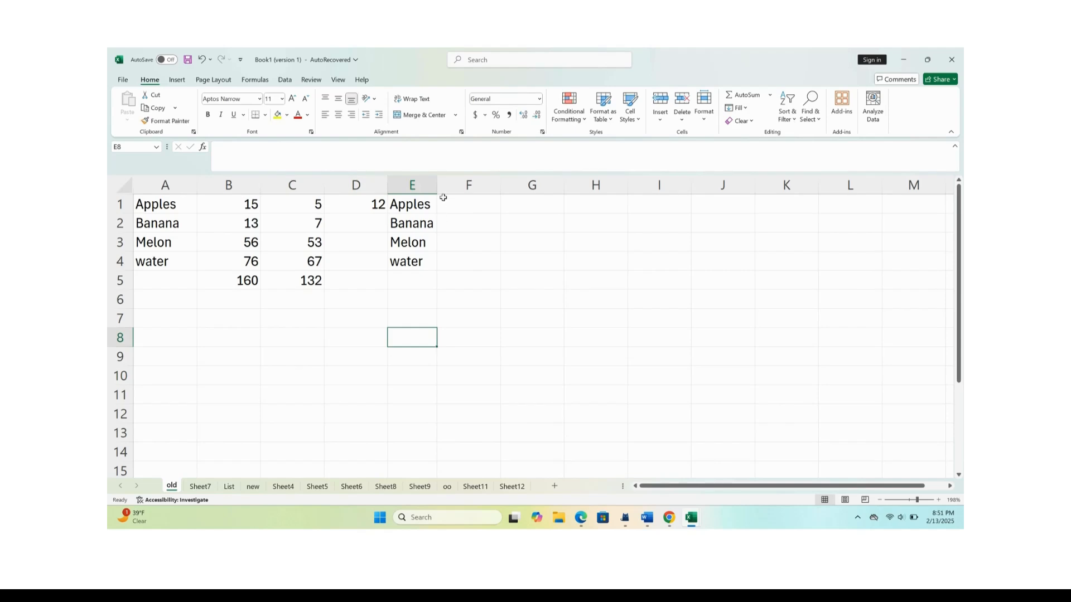
Narrow column E again, and AutoFit its width to the item names.
{"action": "left_click_drag", "start_coordinate": [435, 182], "coordinate": [410, 184]}
{"action": "left_click", "coordinate": [531, 360]}
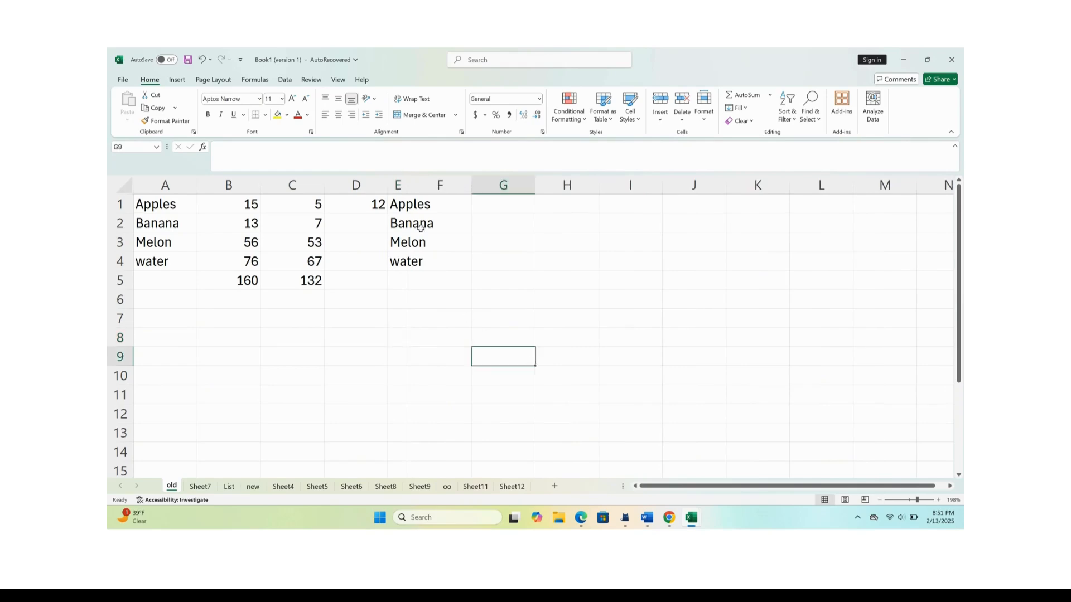
{"action": "left_click", "coordinate": [400, 187]}
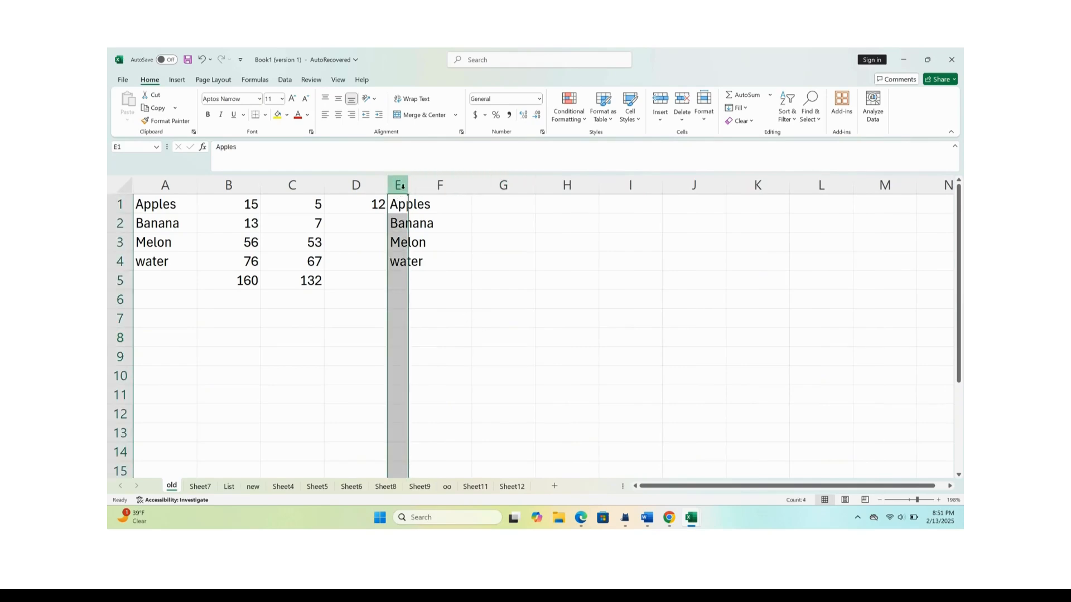
{"action": "double_click", "coordinate": [409, 184]}
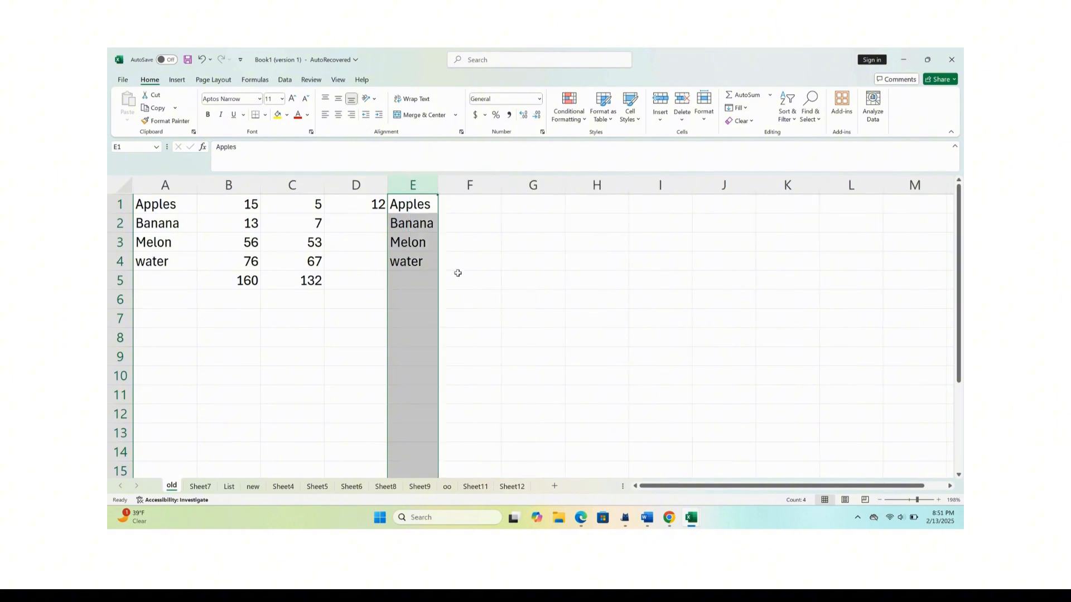
{"action": "left_click", "coordinate": [491, 321]}
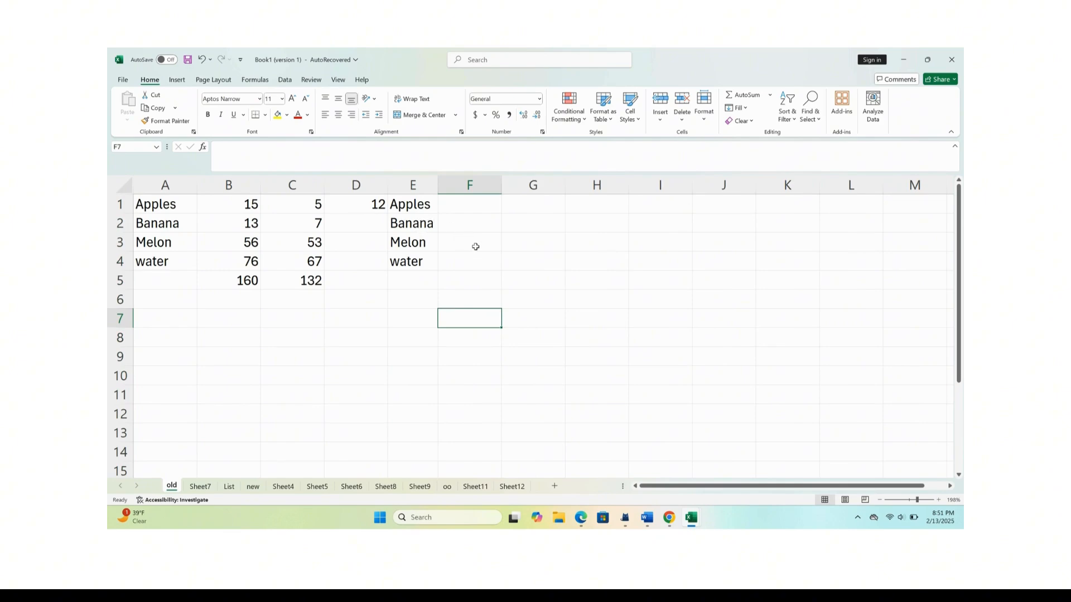
Replace every occurrence of "Apples" with "Orange" in the sheet, and close Find and Replace.
{"action": "key", "text": "ctrl+h"}
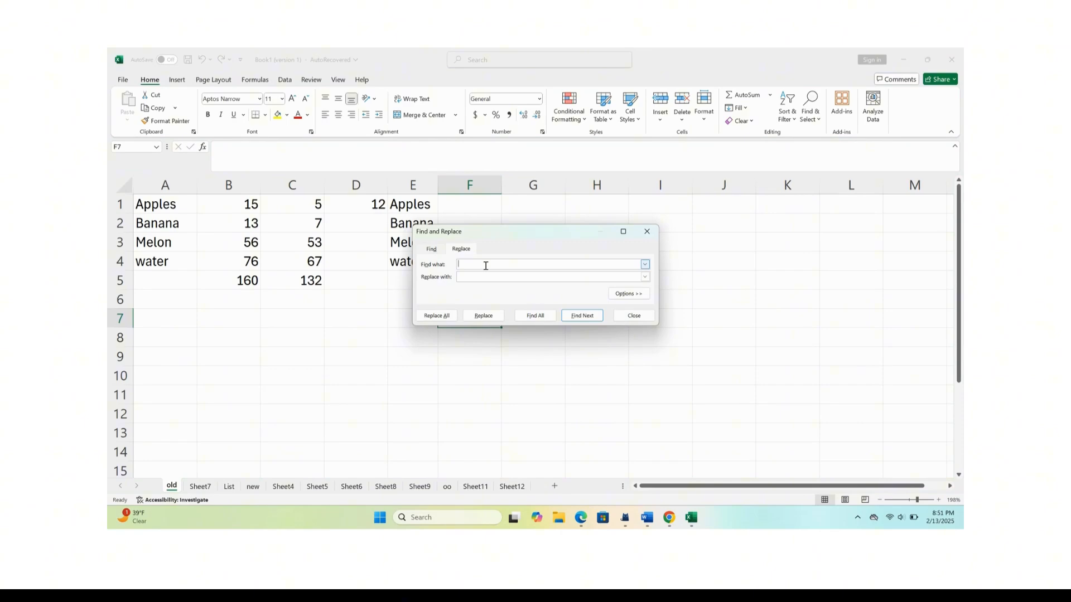
{"action": "type", "text": "Apples"}
{"action": "left_click", "coordinate": [480, 277]}
{"action": "type", "text": "Orange"}
{"action": "left_click", "coordinate": [439, 319]}
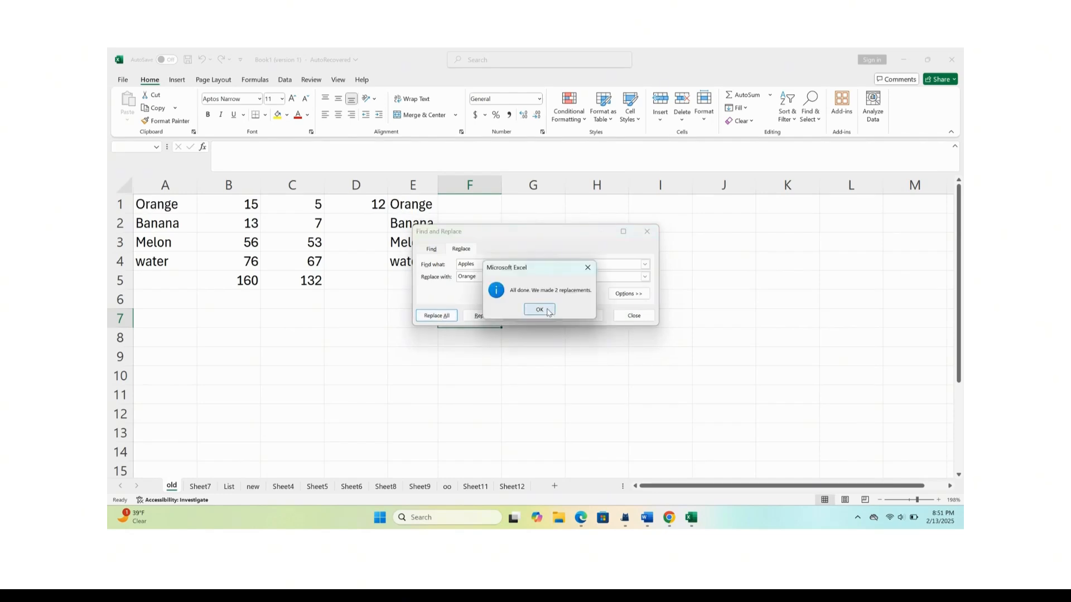
{"action": "left_click", "coordinate": [548, 311]}
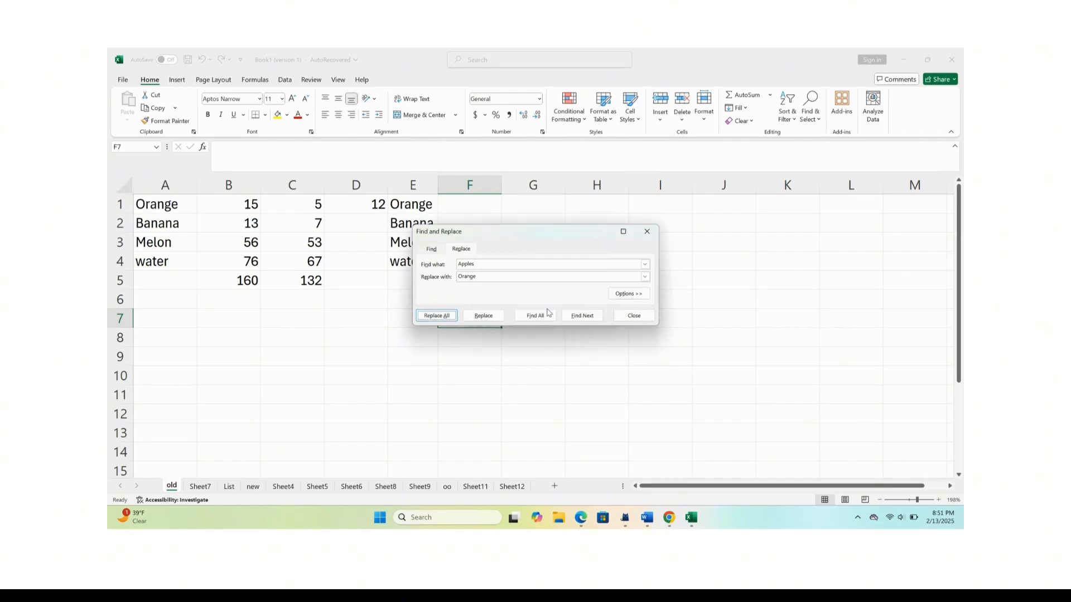
{"action": "left_click", "coordinate": [647, 233]}
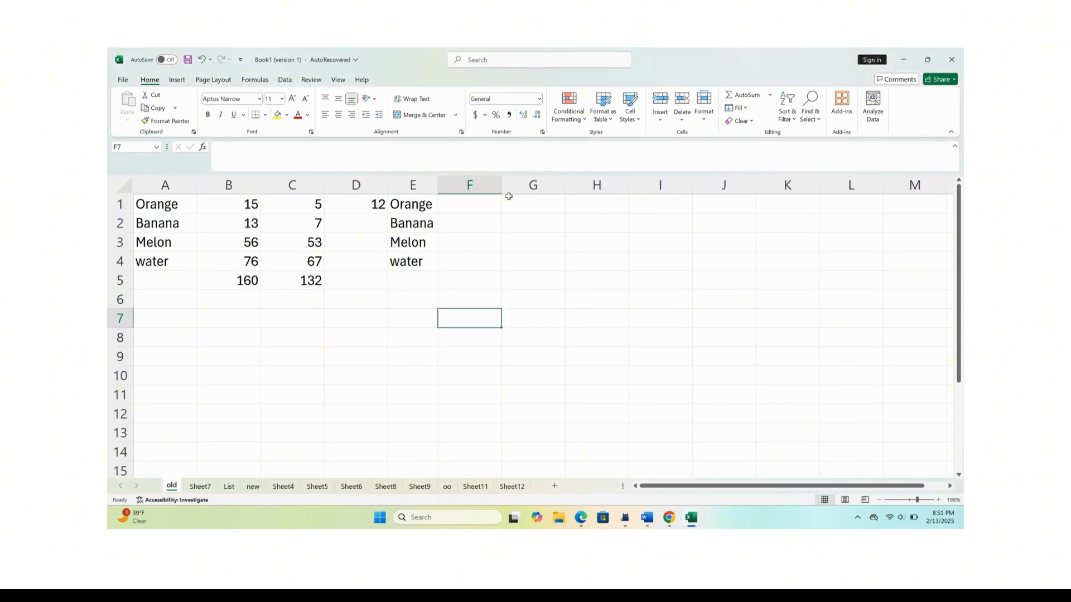
Insert a blank column before the item names in column A, and select column C.
{"action": "left_click", "coordinate": [161, 186]}
{"action": "right_click", "coordinate": [161, 186]}
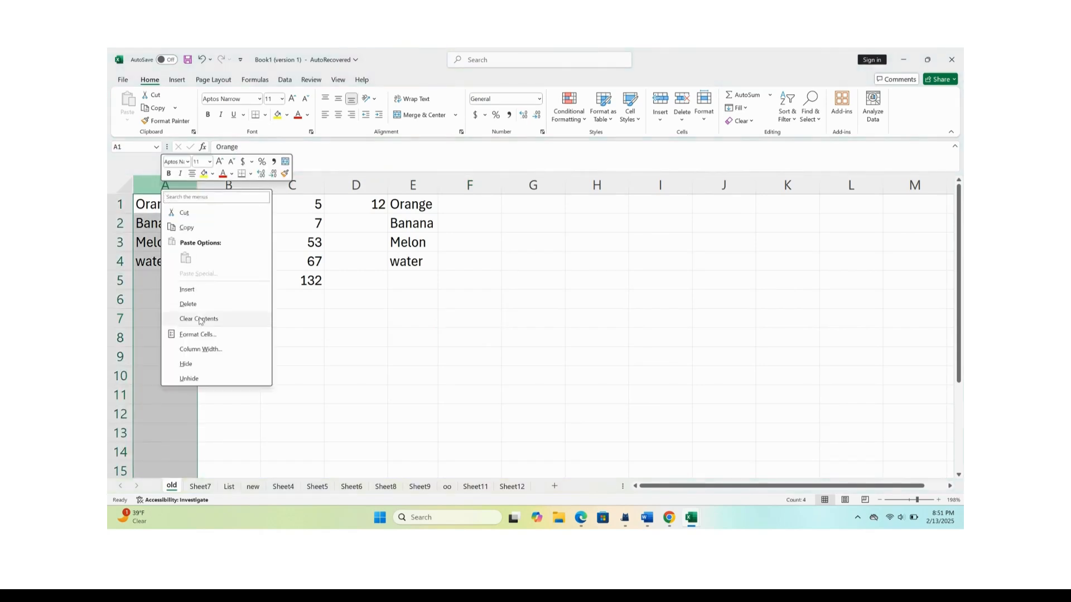
{"action": "left_click", "coordinate": [194, 294]}
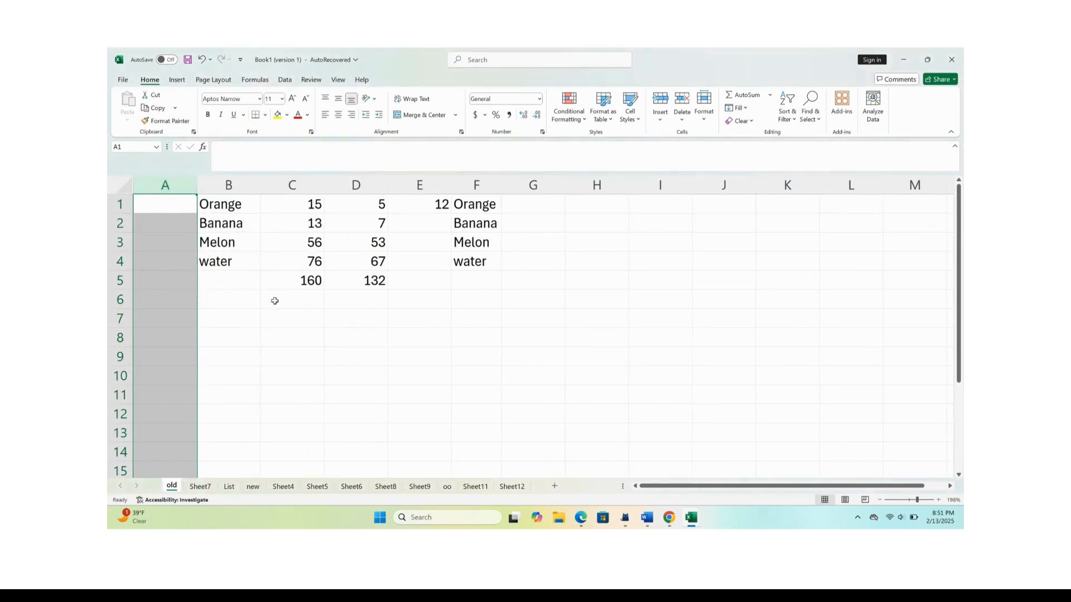
{"action": "left_click", "coordinate": [321, 191]}
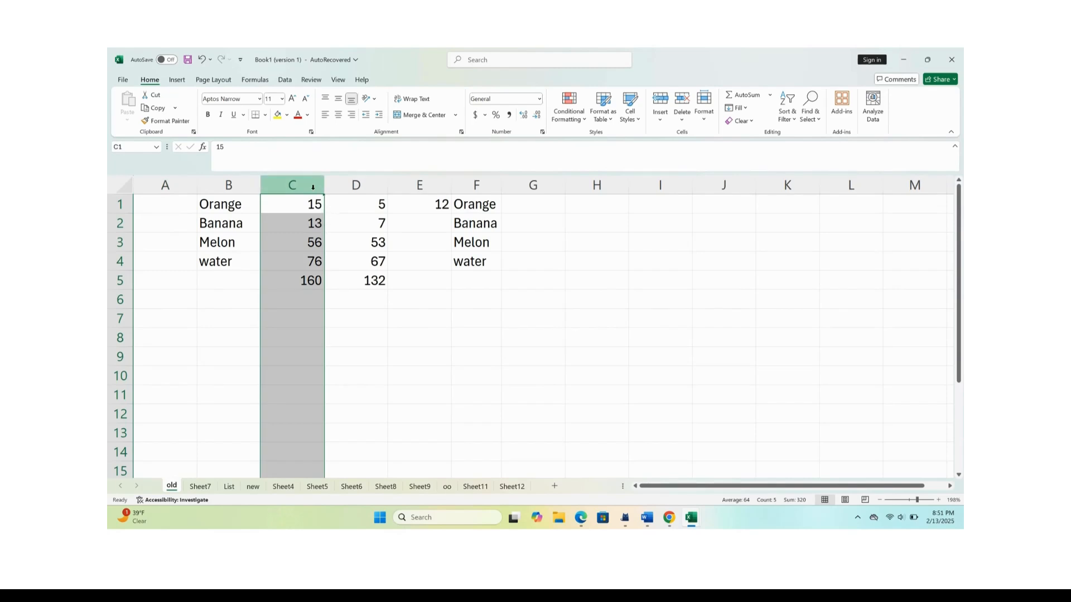
Insert a blank column at C before the first number column, and another at G before the copied item names.
{"action": "right_click", "coordinate": [313, 187]}
{"action": "left_click", "coordinate": [343, 293]}
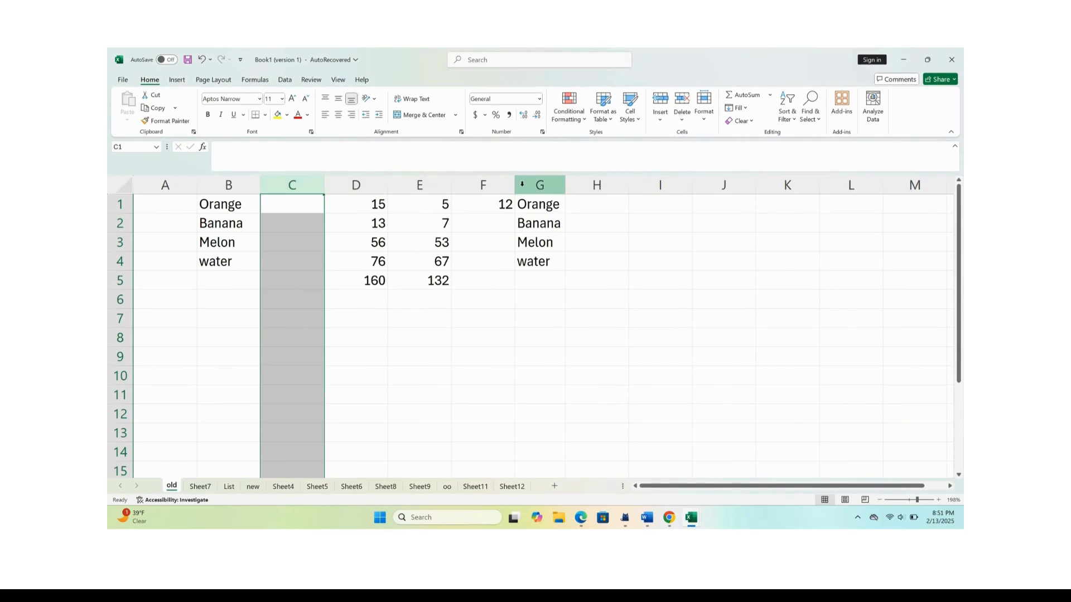
{"action": "left_click", "coordinate": [523, 184]}
{"action": "right_click", "coordinate": [522, 184]}
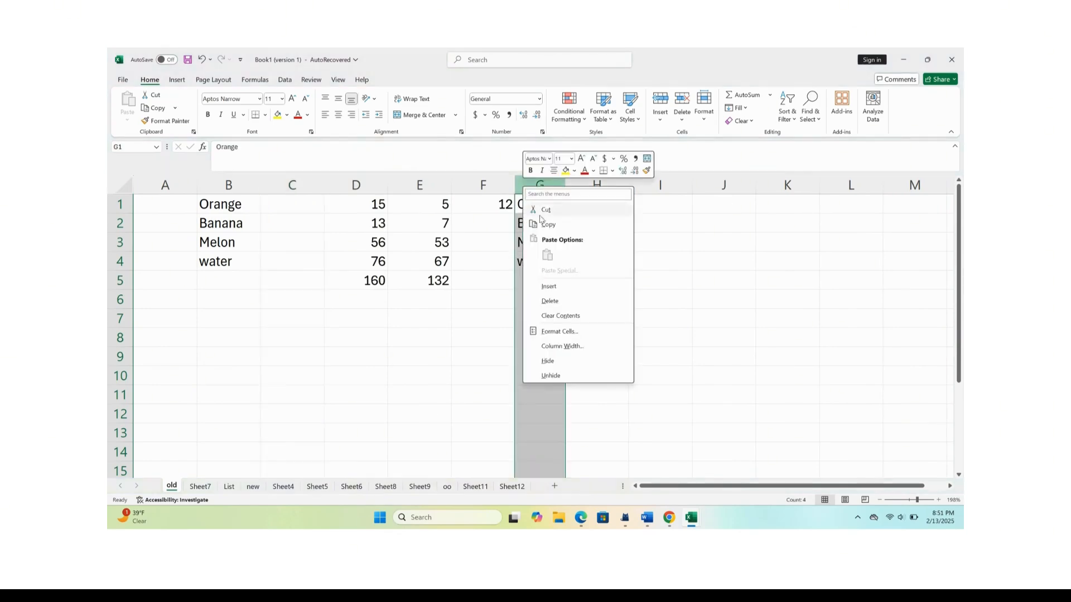
{"action": "left_click", "coordinate": [552, 288]}
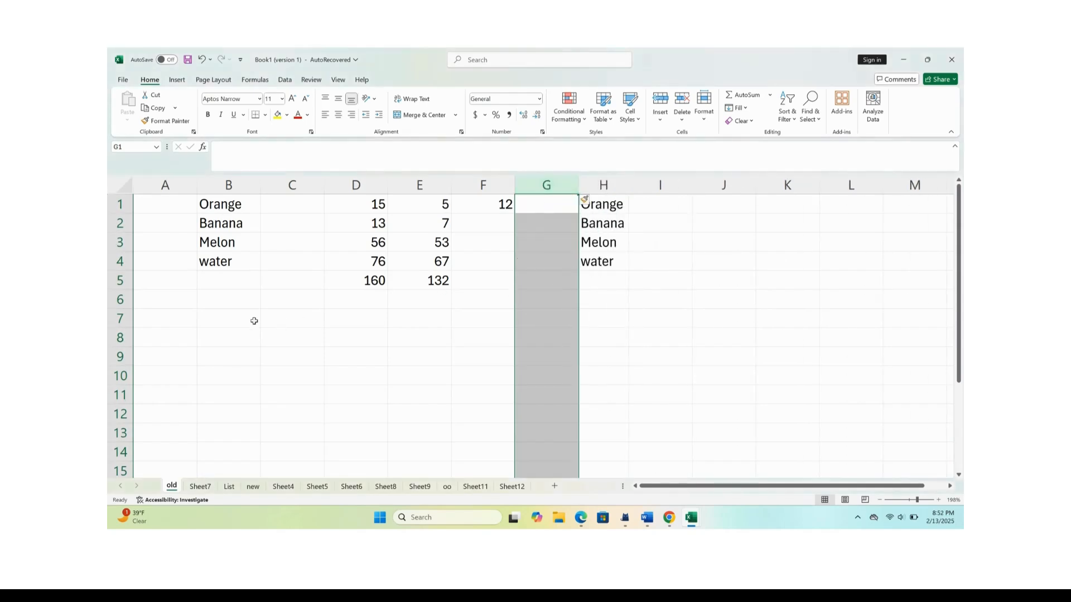
On the List sheet, enter the first person's first name in F9 and Flash Fill the remaining first names from the full names.
{"action": "left_click", "coordinate": [229, 487]}
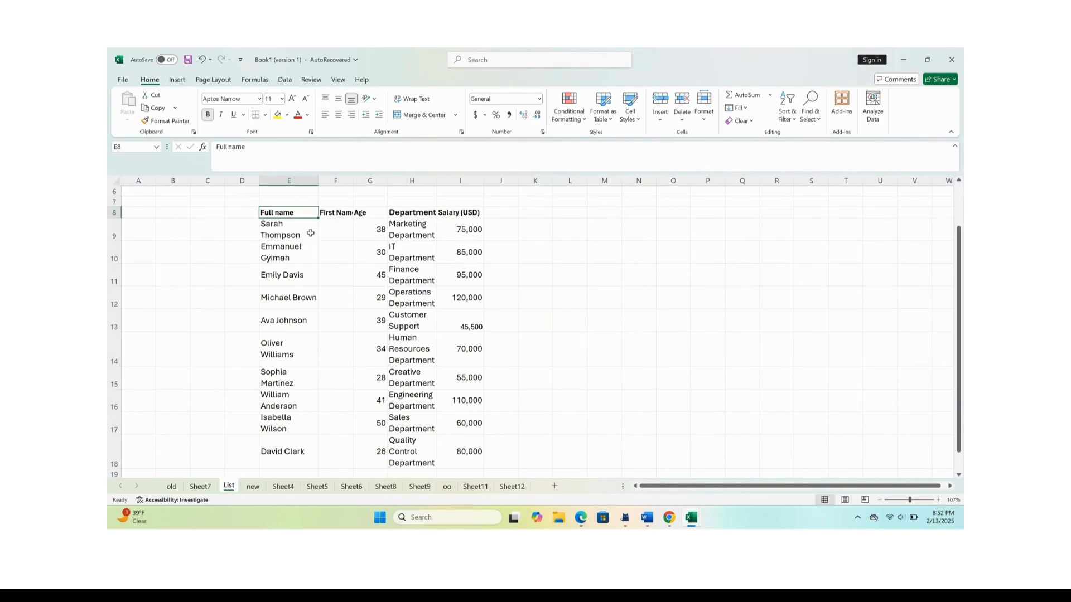
{"action": "left_click", "coordinate": [330, 226]}
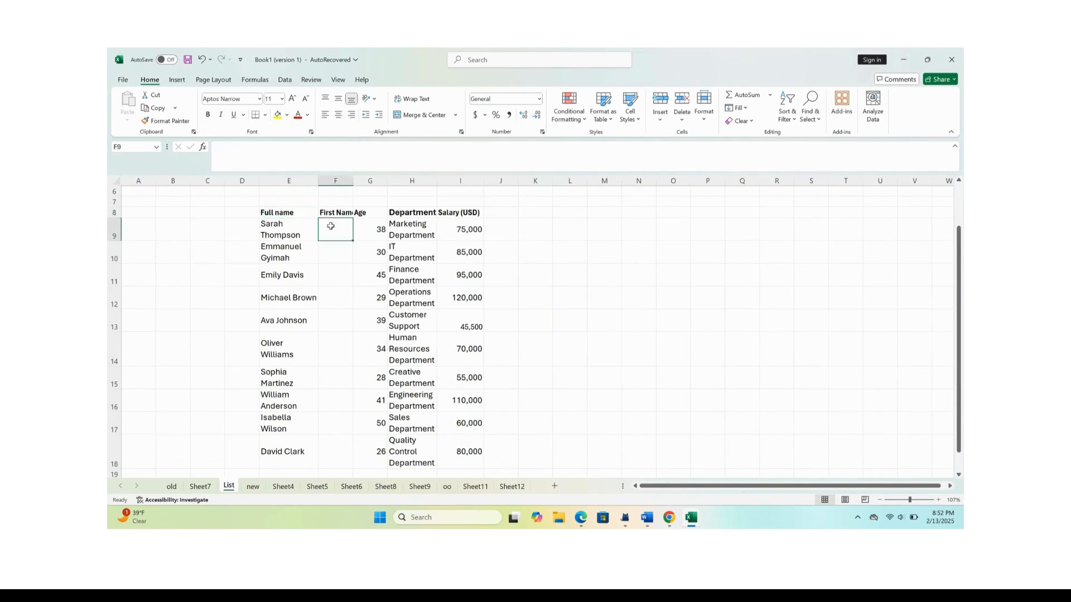
{"action": "type", "text": "Sar"}
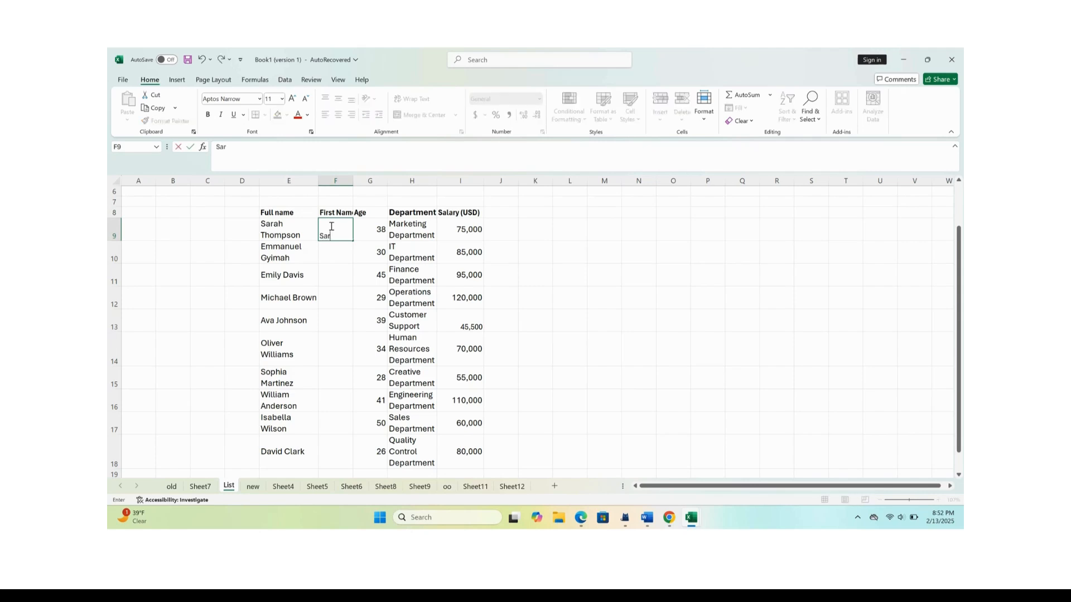
{"action": "type", "text": "ah"}
{"action": "left_click", "coordinate": [327, 257]}
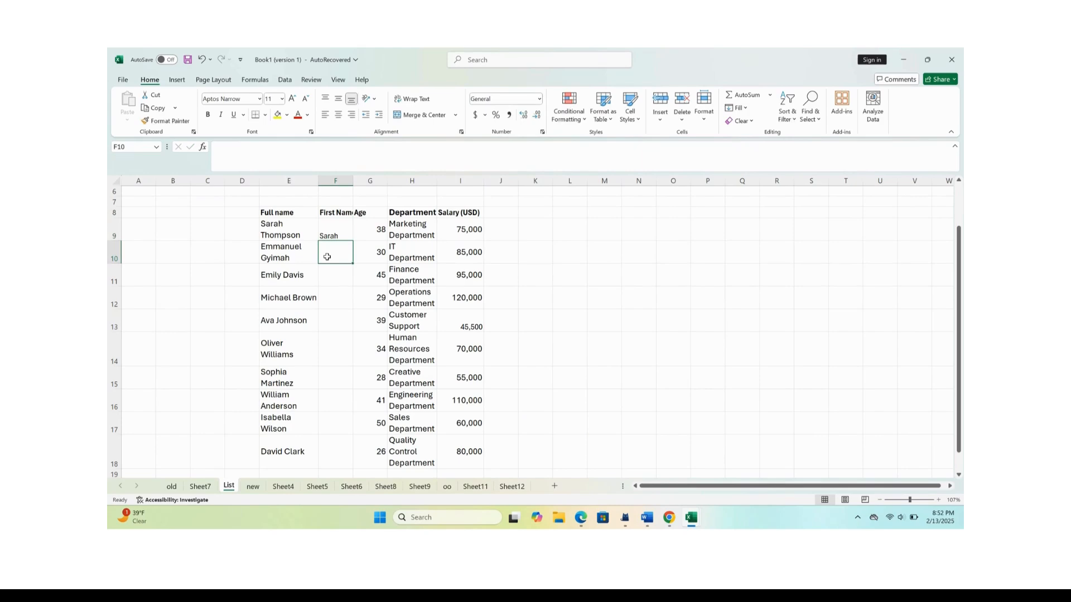
{"action": "type", "text": "Emmanuel"}
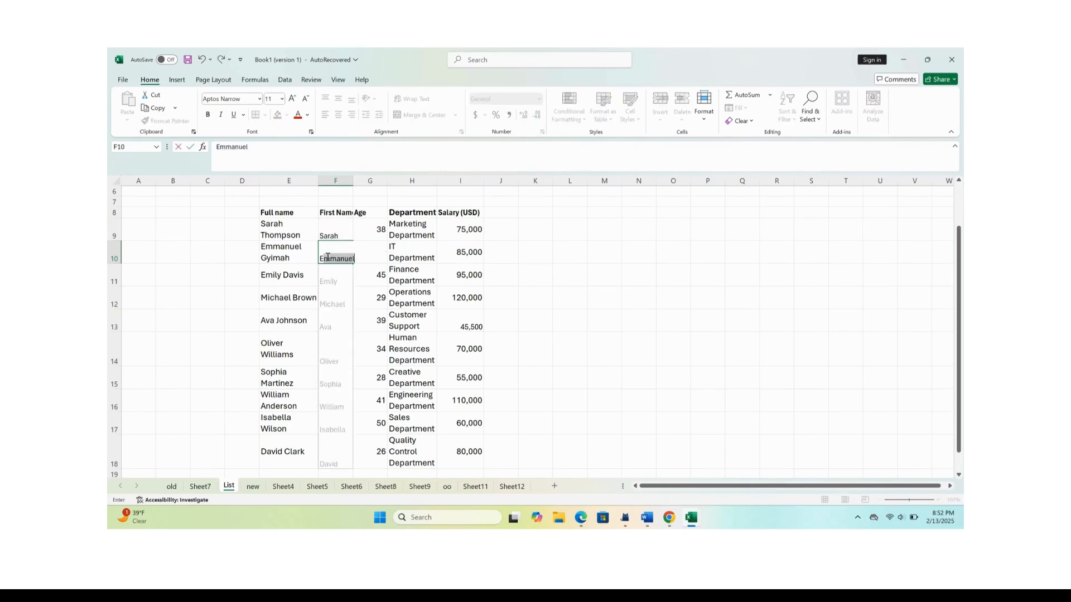
{"action": "key", "text": "Return"}
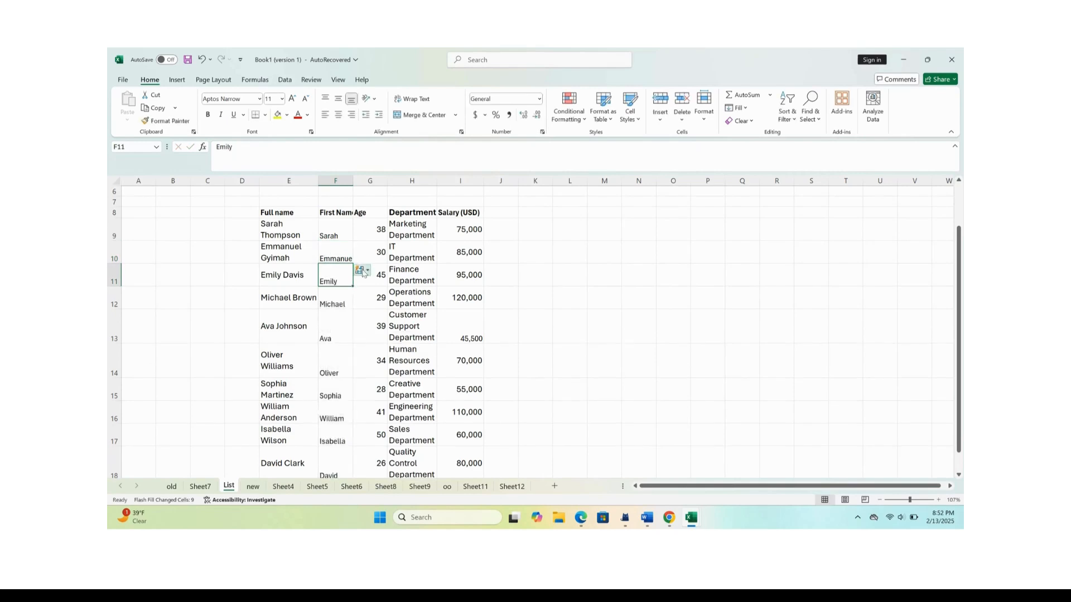
{"action": "scroll", "coordinate": [363, 313], "scroll_direction": "down", "scroll_amount": 2}
{"action": "scroll", "coordinate": [363, 290], "scroll_direction": "up", "scroll_amount": 1}
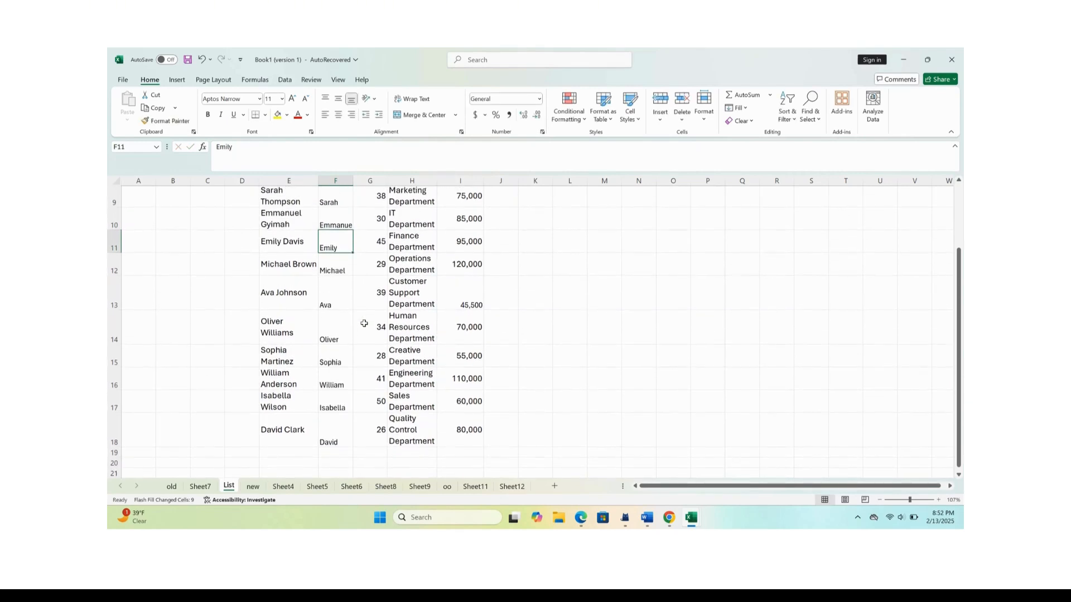
{"action": "scroll", "coordinate": [364, 223], "scroll_direction": "up", "scroll_amount": 2}
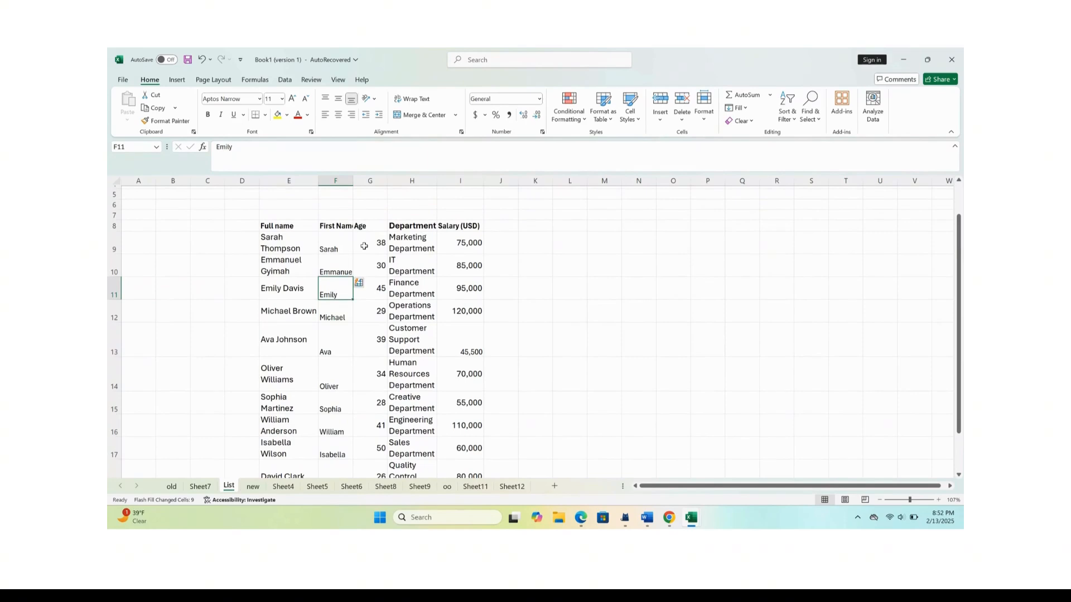
Insert a blank column before the Age column and enter the heading "Last Name" in G8.
{"action": "left_click", "coordinate": [377, 179]}
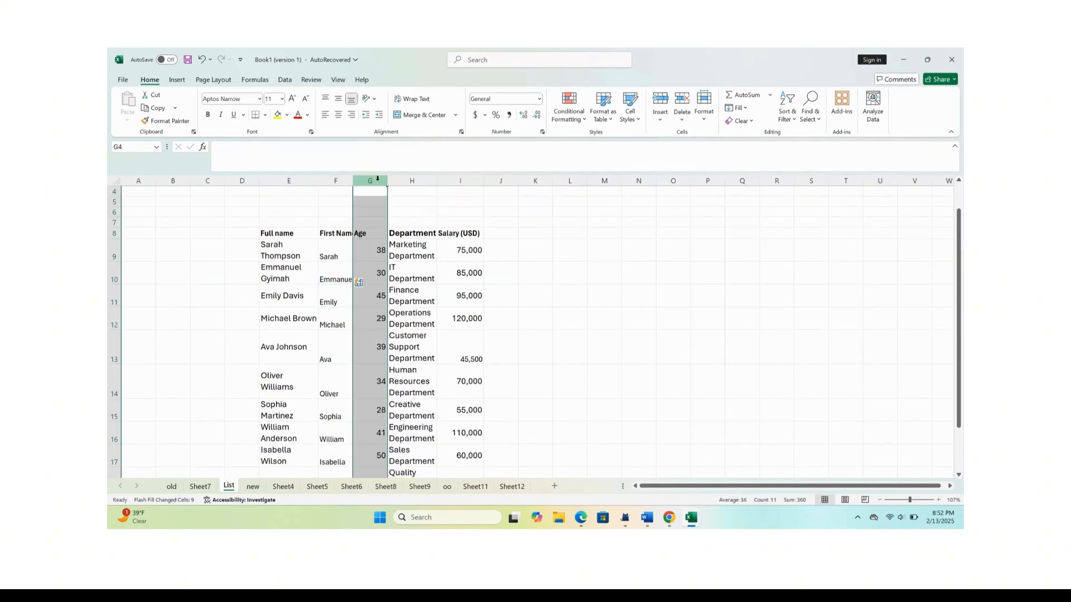
{"action": "right_click", "coordinate": [377, 179]}
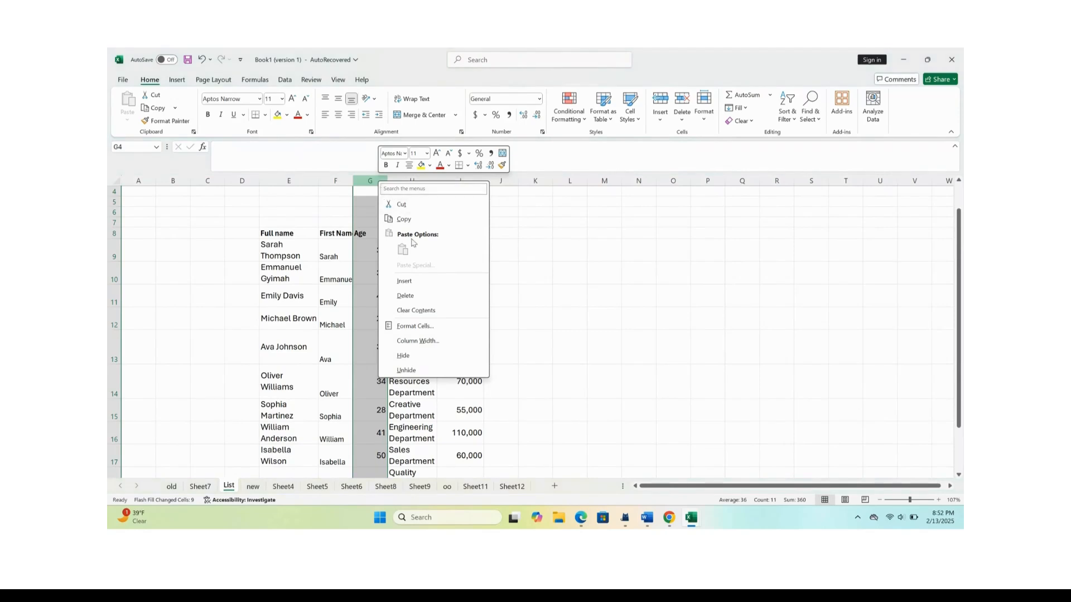
{"action": "left_click", "coordinate": [410, 283]}
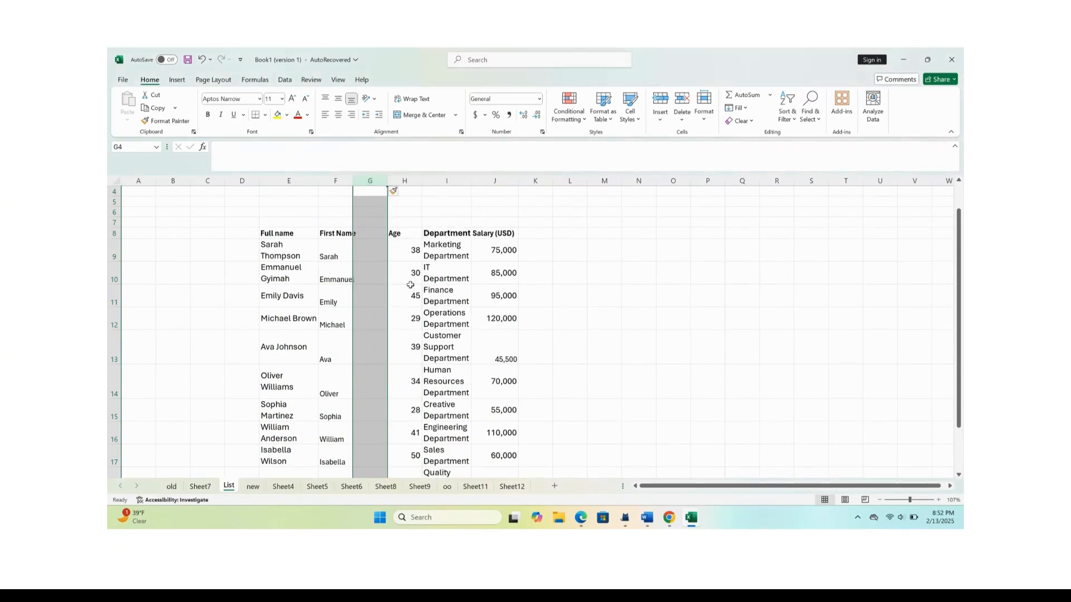
{"action": "left_click", "coordinate": [380, 233]}
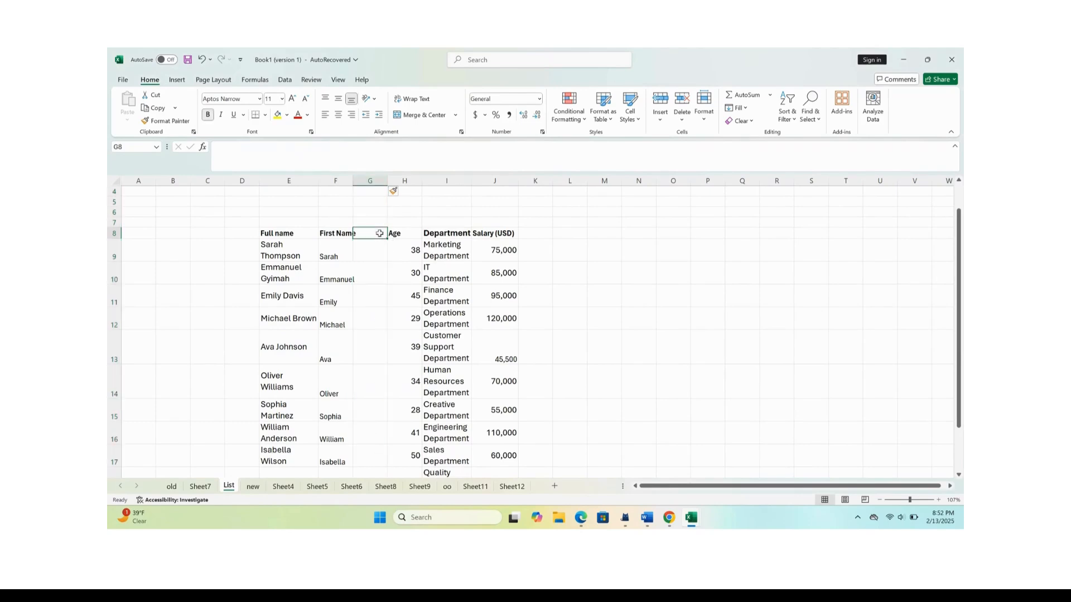
{"action": "double_click", "coordinate": [379, 233]}
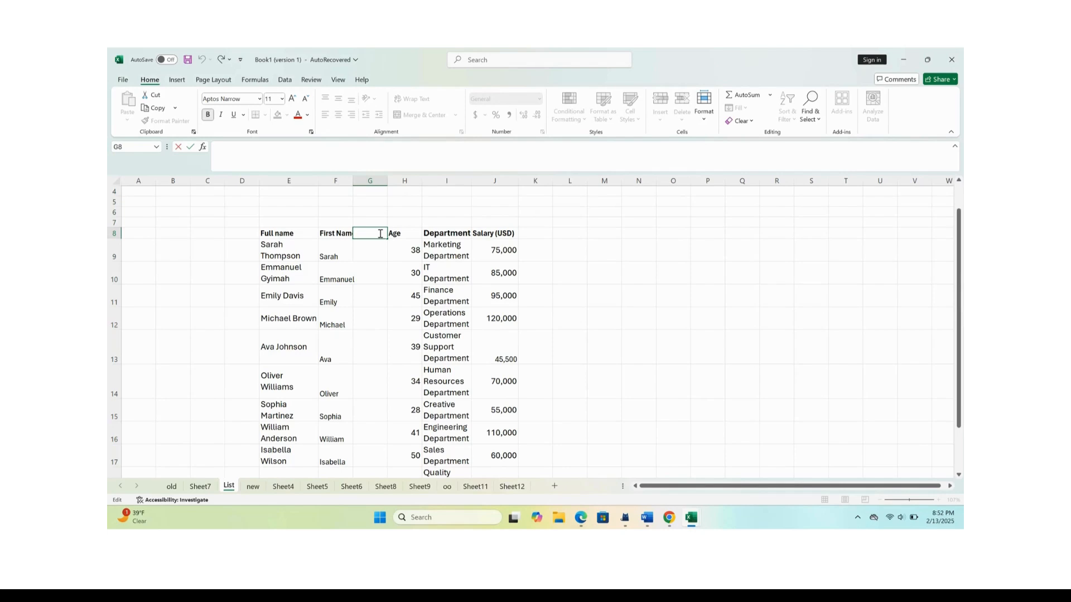
{"action": "type", "text": "Last Name"}
Enter the first person's last name in G9 and Flash Fill the rest of the Last Name column.
{"action": "left_click", "coordinate": [377, 254]}
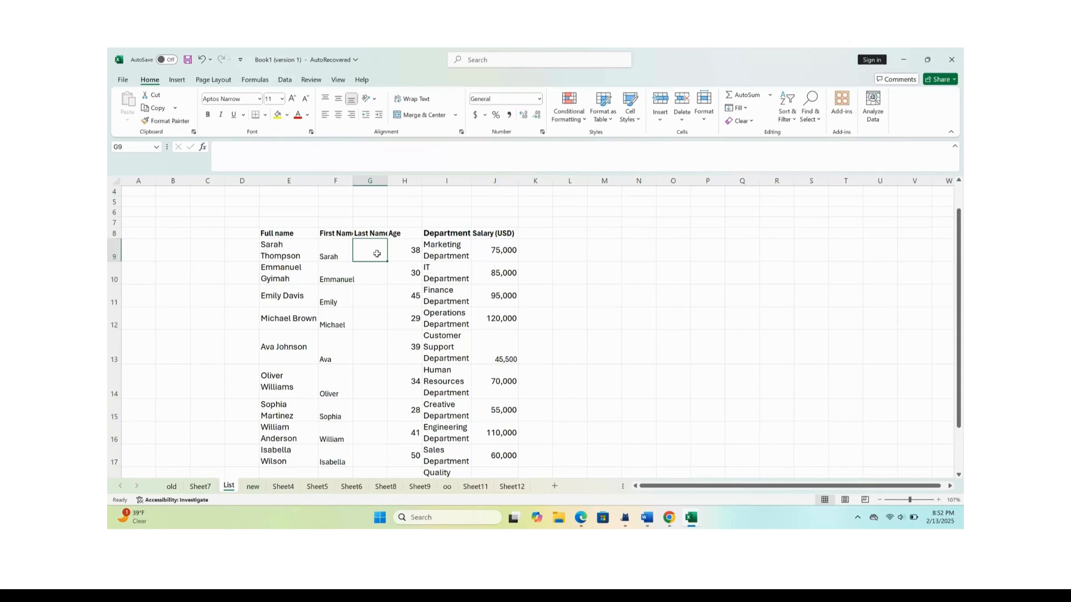
{"action": "type", "text": "T"}
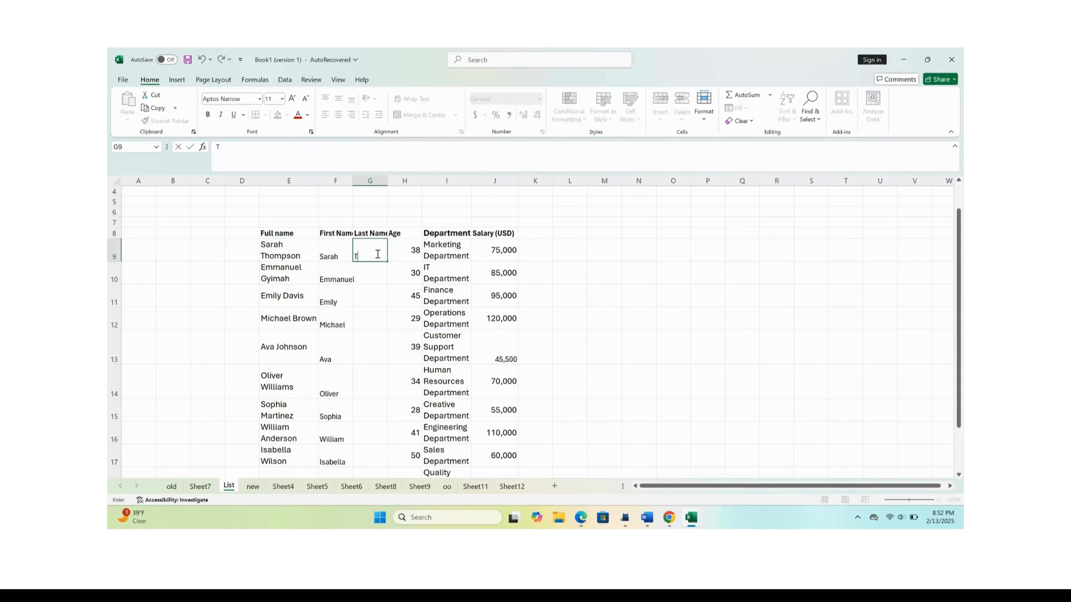
{"action": "type", "text": "hompson"}
{"action": "left_click", "coordinate": [373, 270]}
{"action": "left_click", "coordinate": [373, 255]}
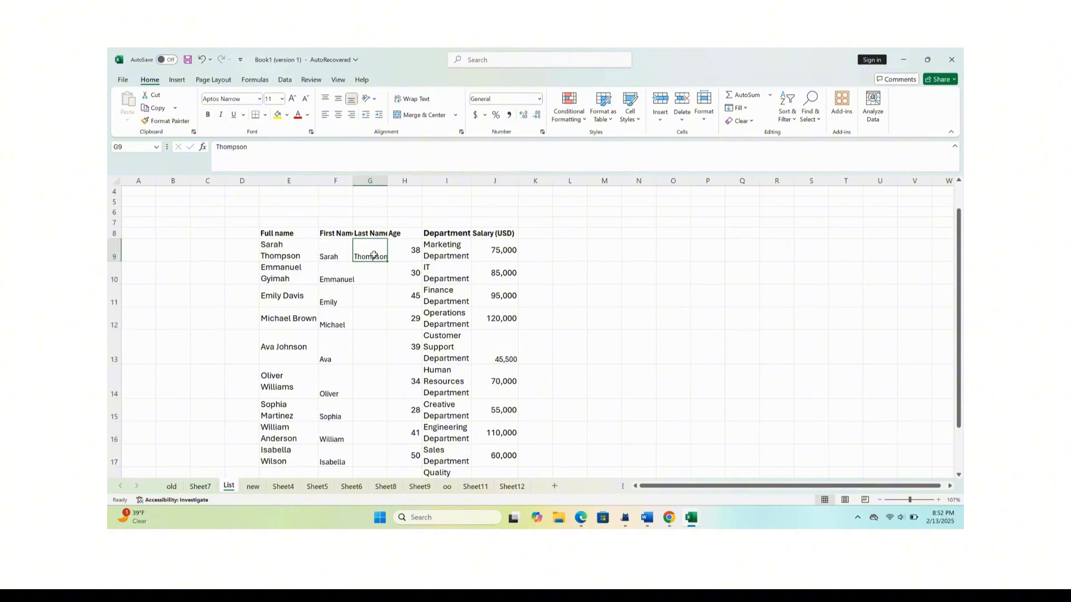
{"action": "key", "text": "ctrl+e"}
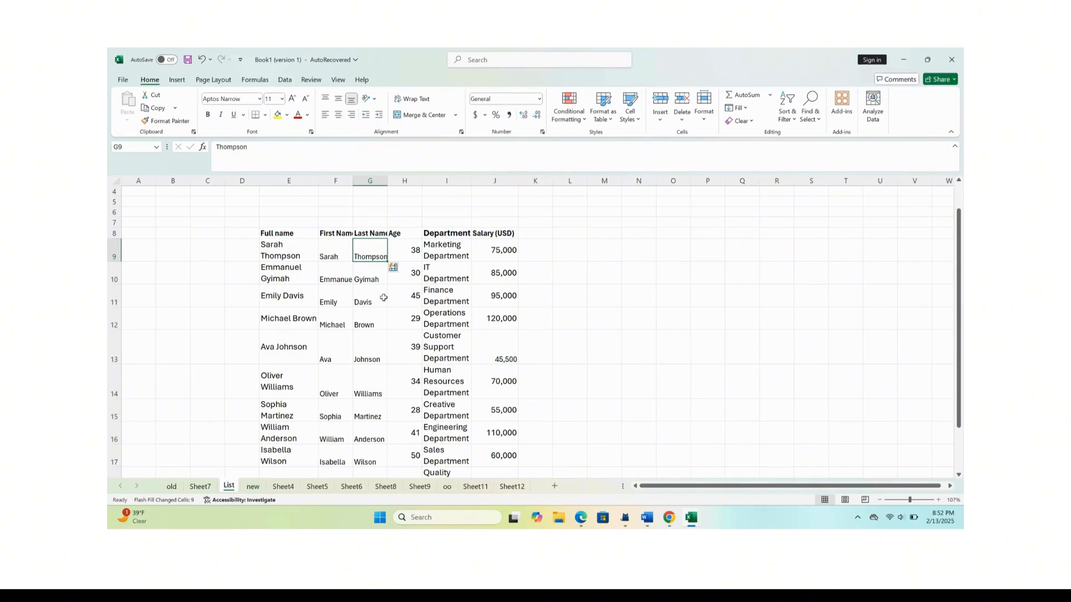
{"action": "scroll", "coordinate": [381, 306], "scroll_direction": "down", "scroll_amount": 2}
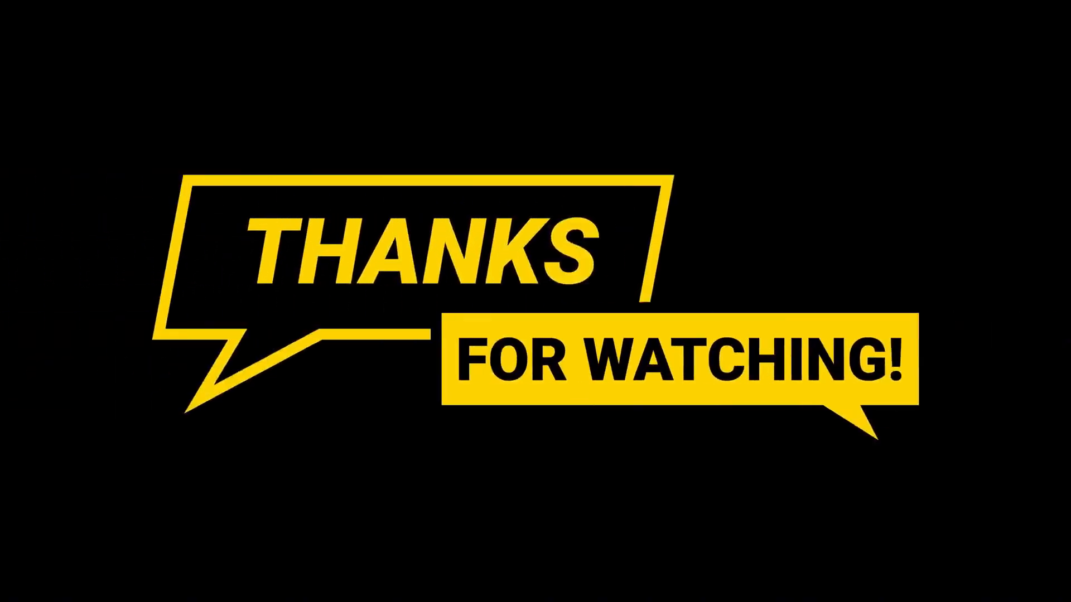